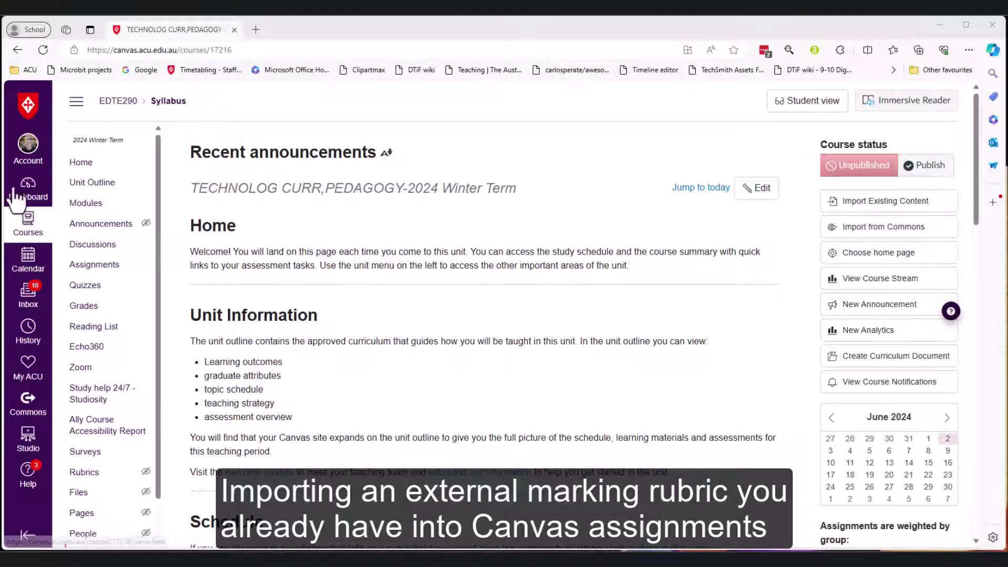
- Open the Assessment Task 1 assignment from the course's Assignments list
{"action": "scroll", "coordinate": [427, 253], "scroll_direction": "down", "scroll_amount": 6}
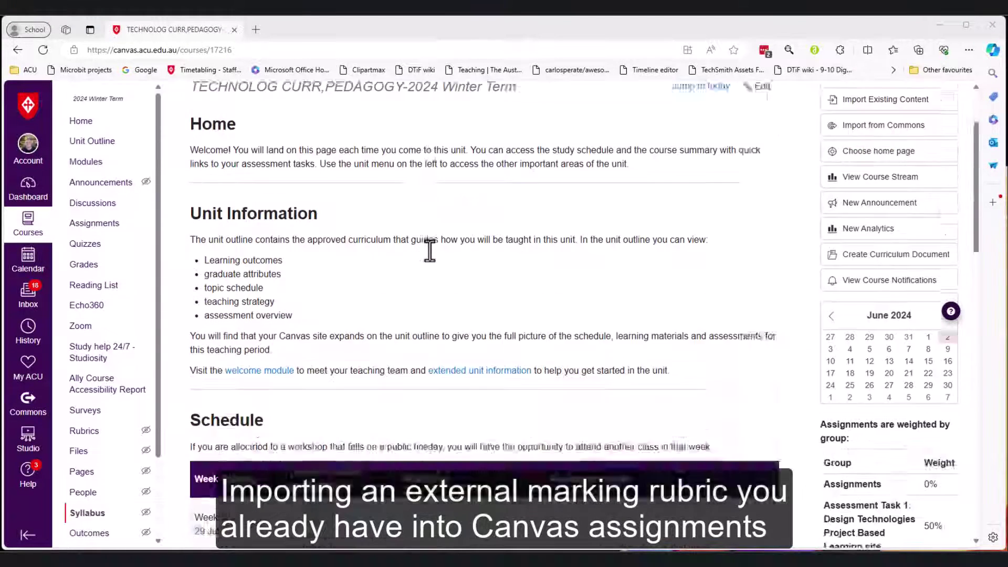
{"action": "scroll", "coordinate": [380, 247], "scroll_direction": "down", "scroll_amount": 7}
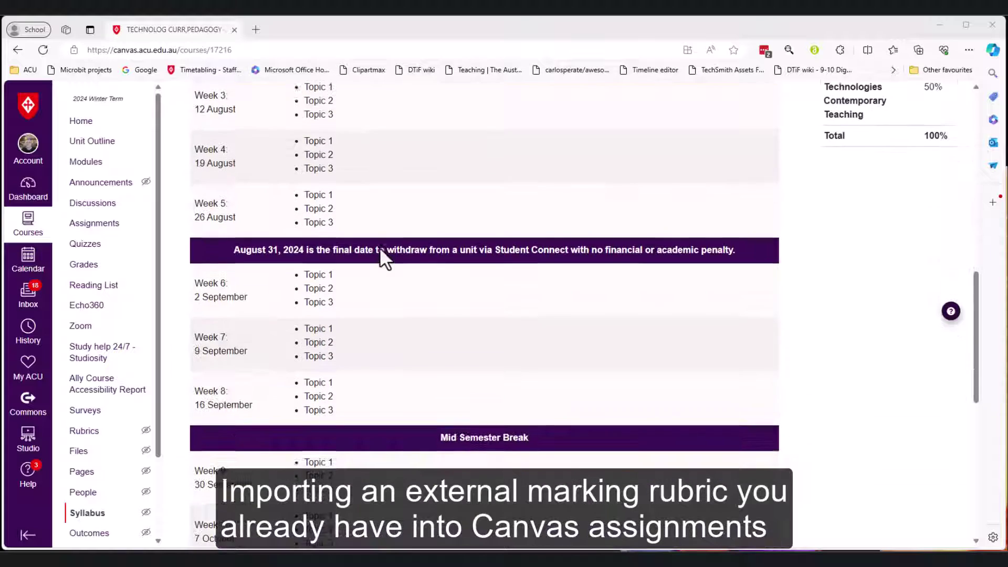
{"action": "scroll", "coordinate": [380, 247], "scroll_direction": "up", "scroll_amount": 5}
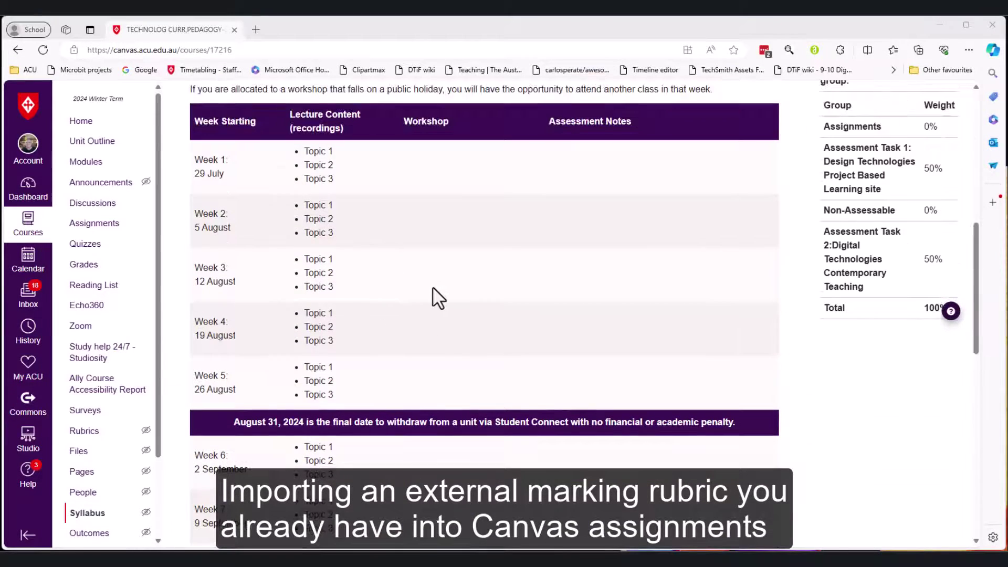
{"action": "scroll", "coordinate": [438, 287], "scroll_direction": "up", "scroll_amount": 4}
{"action": "scroll", "coordinate": [437, 287], "scroll_direction": "down", "scroll_amount": 2}
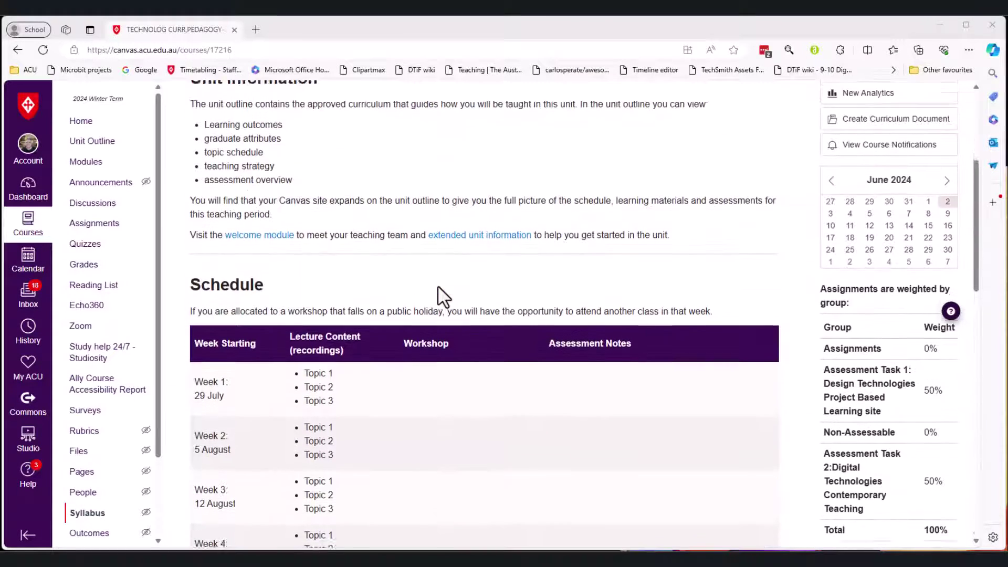
{"action": "scroll", "coordinate": [437, 285], "scroll_direction": "down", "scroll_amount": 1}
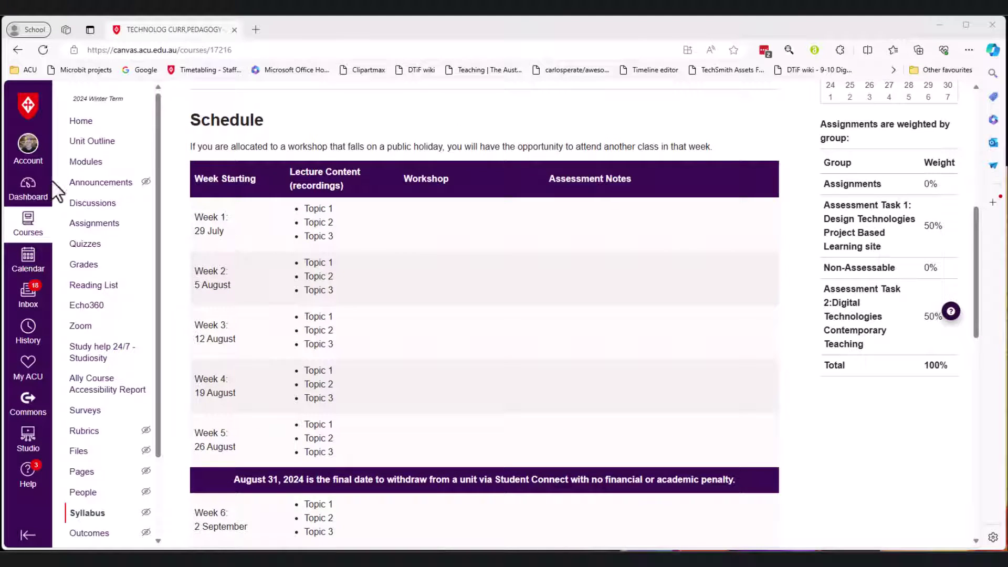
{"action": "left_click", "coordinate": [92, 223]}
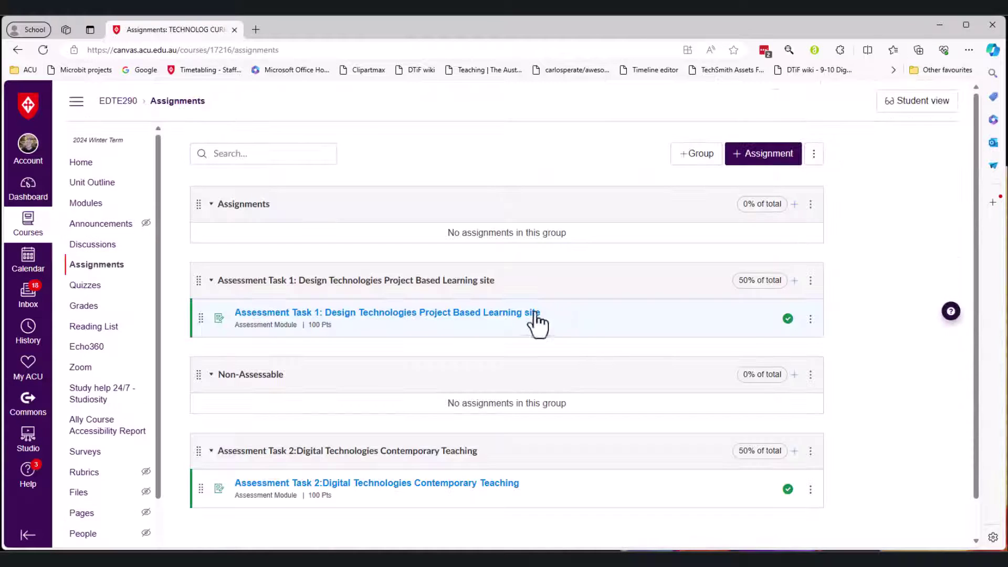
{"action": "left_click", "coordinate": [425, 314]}
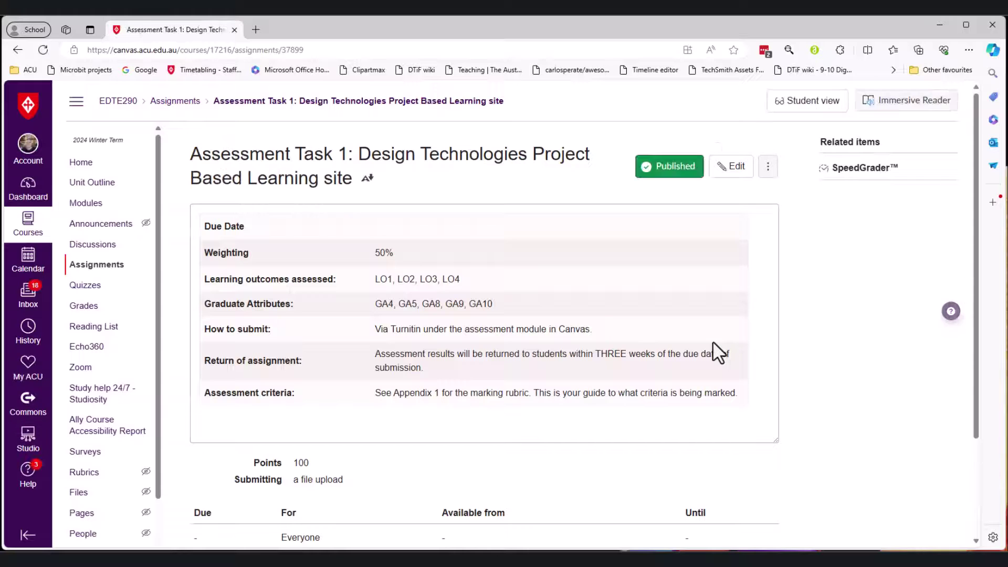
- Start a new rubric on Assessment Task 1 and bring the Word marking rubric forward
{"action": "scroll", "coordinate": [713, 341], "scroll_direction": "down", "scroll_amount": 3}
{"action": "scroll", "coordinate": [720, 224], "scroll_direction": "up", "scroll_amount": 2}
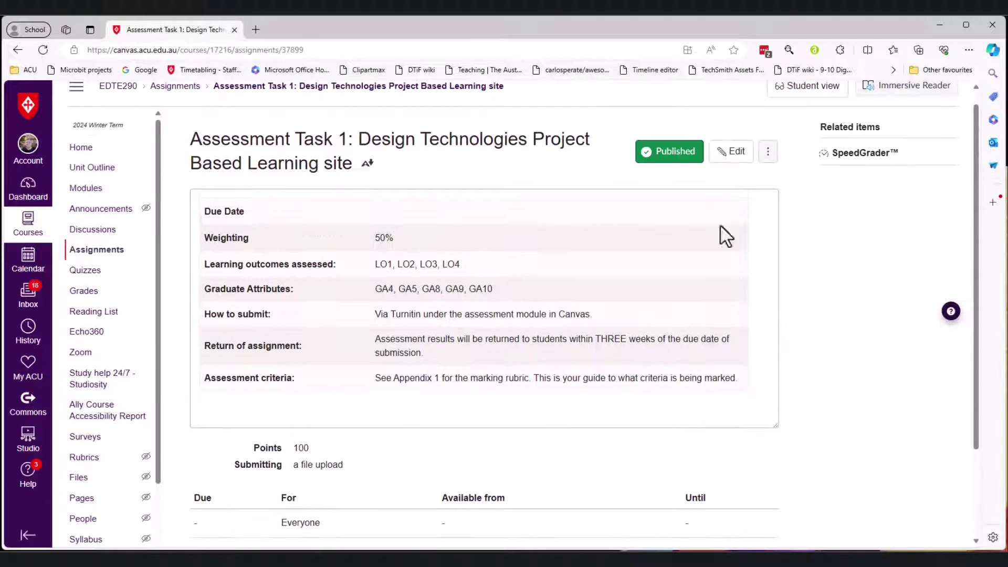
{"action": "scroll", "coordinate": [612, 279], "scroll_direction": "down", "scroll_amount": 2}
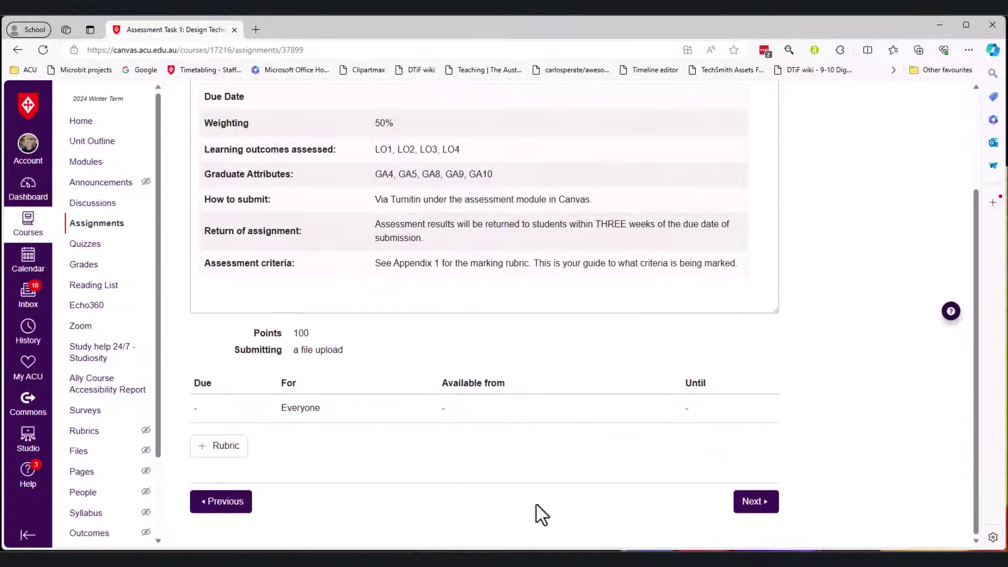
{"action": "left_click", "coordinate": [216, 450]}
{"action": "scroll", "coordinate": [640, 404], "scroll_direction": "down", "scroll_amount": 4}
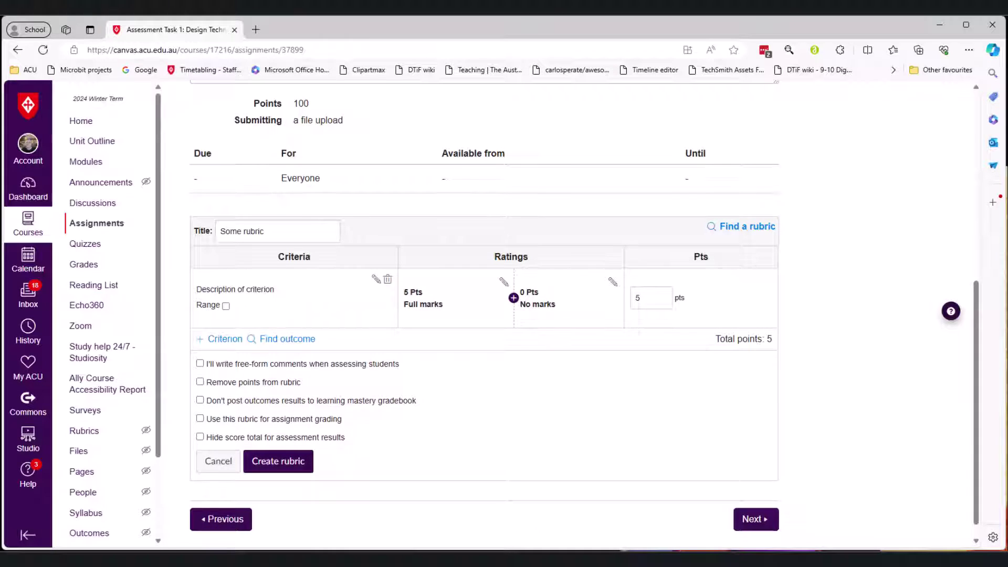
{"action": "key", "text": "alt+Tab"}
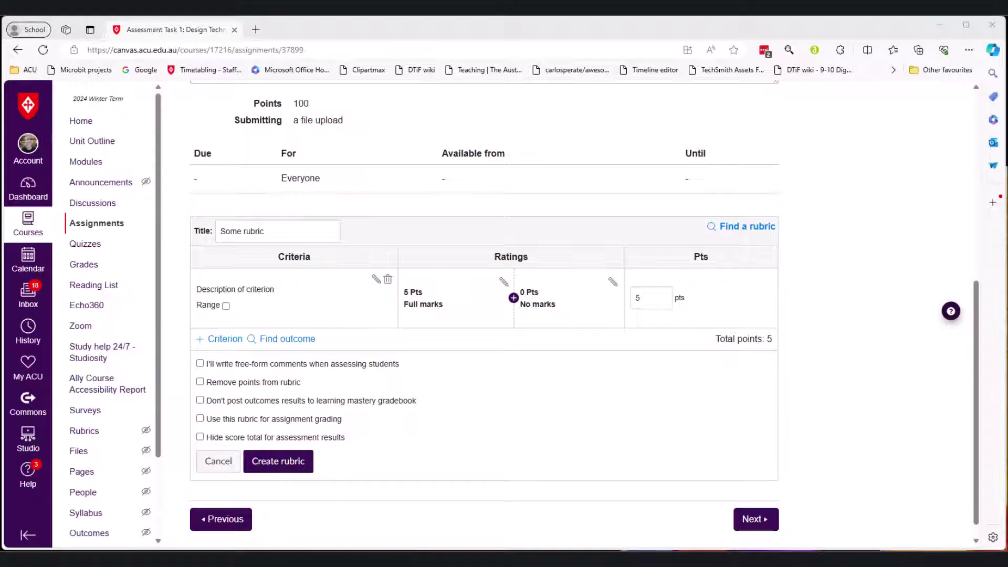
{"action": "scroll", "coordinate": [533, 242], "scroll_direction": "down", "scroll_amount": 5}
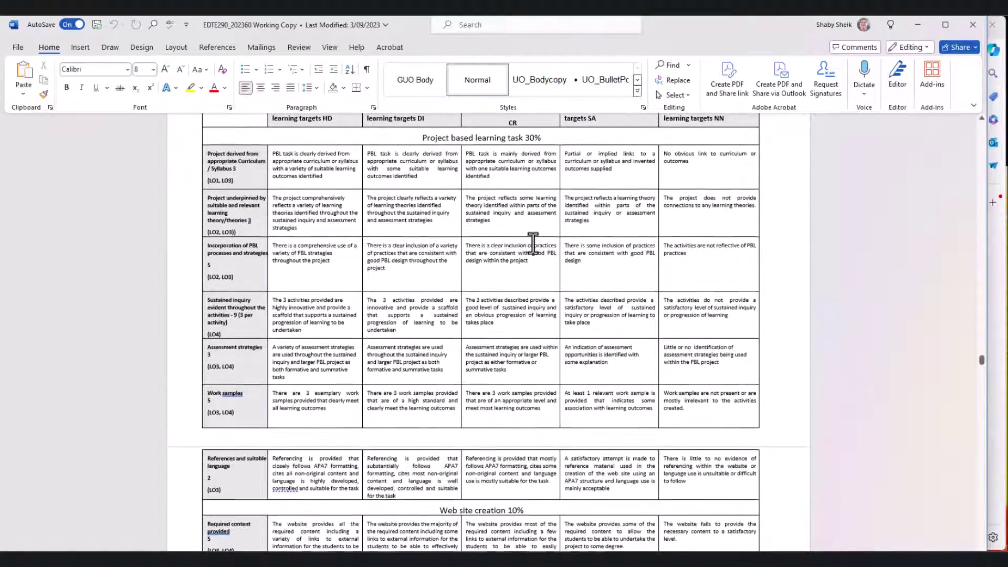
- Select the Appendix 1 rubric table in Word from the Criteria header row down
{"action": "scroll", "coordinate": [533, 242], "scroll_direction": "down", "scroll_amount": 4}
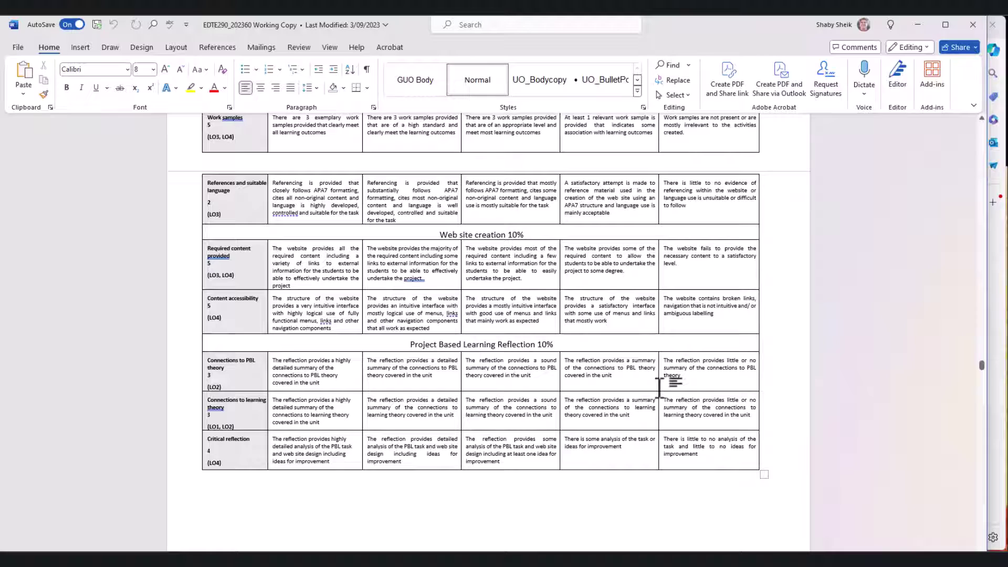
{"action": "scroll", "coordinate": [659, 387], "scroll_direction": "up", "scroll_amount": 6}
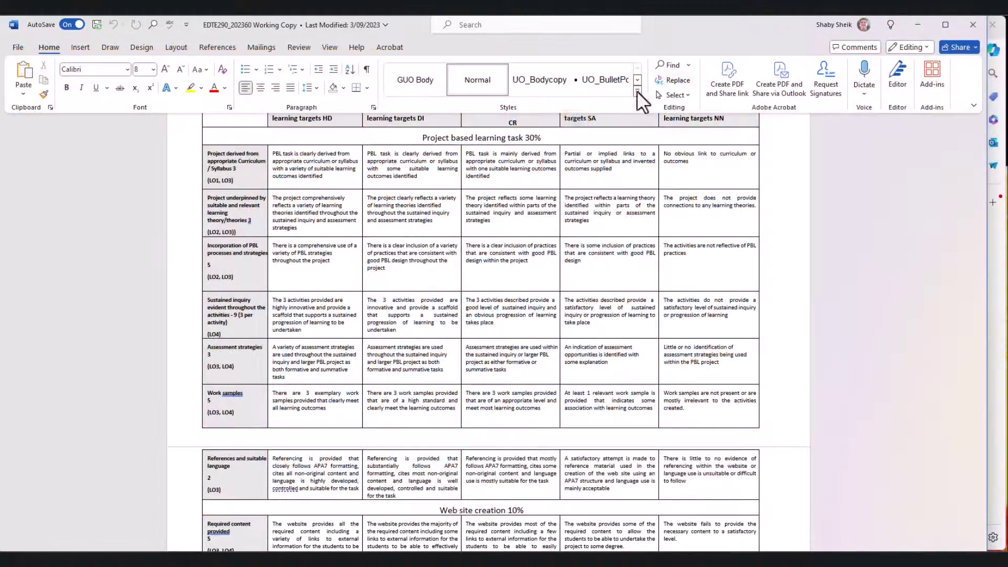
{"action": "scroll", "coordinate": [443, 226], "scroll_direction": "up", "scroll_amount": 1}
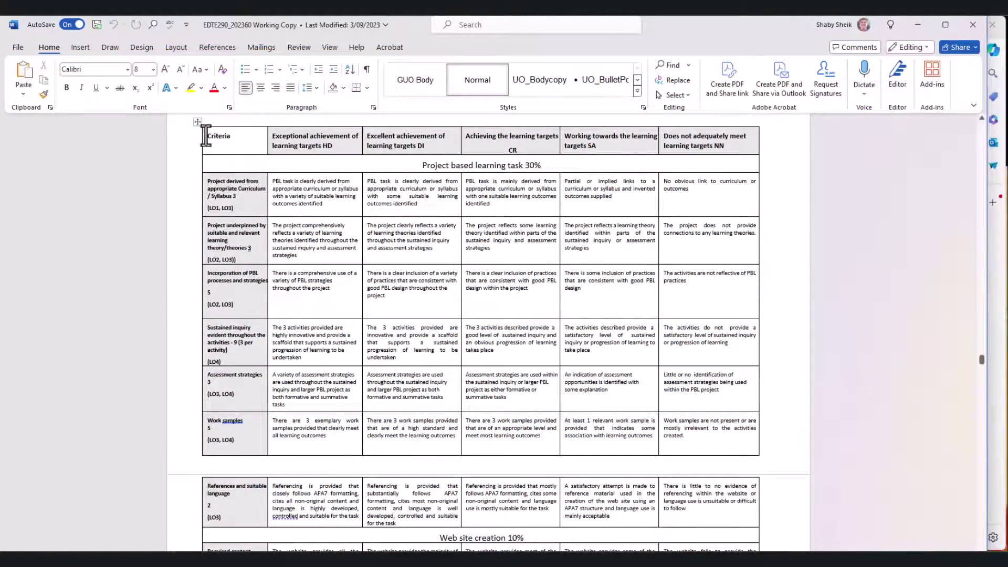
{"action": "left_click_drag", "start_coordinate": [206, 135], "coordinate": [725, 441]}
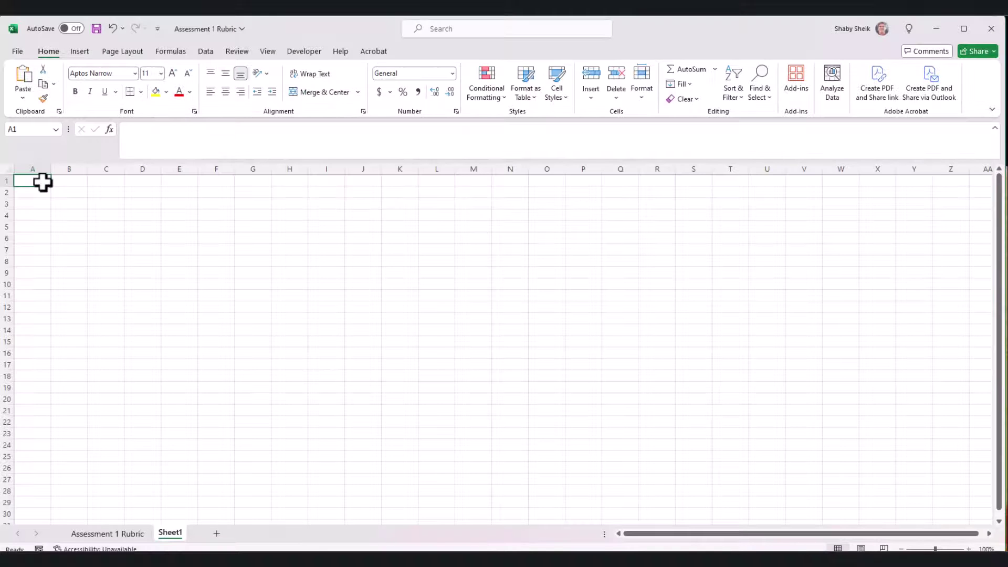
- Paste the rubric table into Sheet1 at A1, widen columns A and B, and minimise Excel
{"action": "key", "text": "ctrl+v"}
{"action": "left_click_drag", "start_coordinate": [51, 169], "coordinate": [516, 171]}
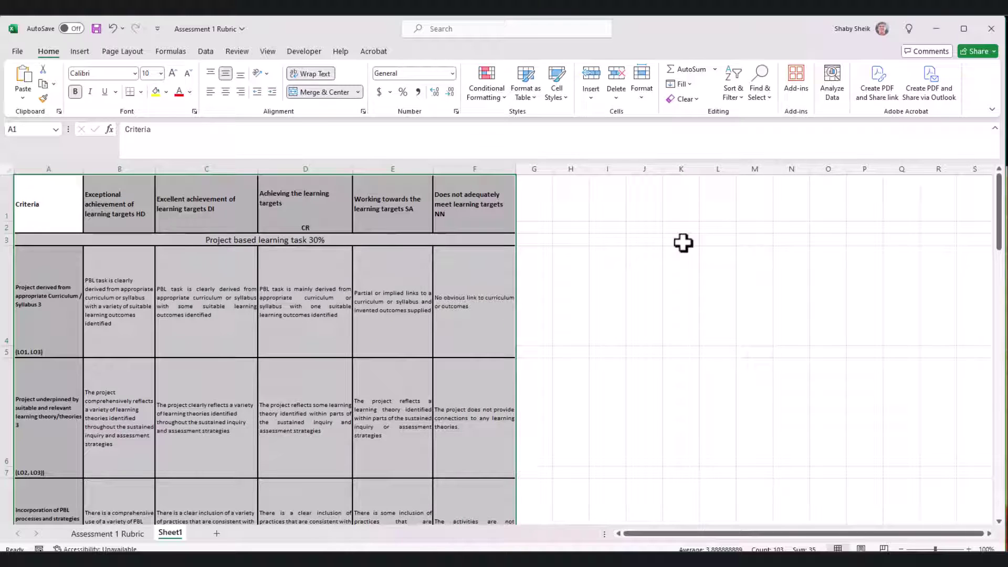
{"action": "left_click", "coordinate": [936, 27]}
- Minimise Word to return to Canvas, check the installed extensions, and open a new browser tab
{"action": "left_click", "coordinate": [937, 27]}
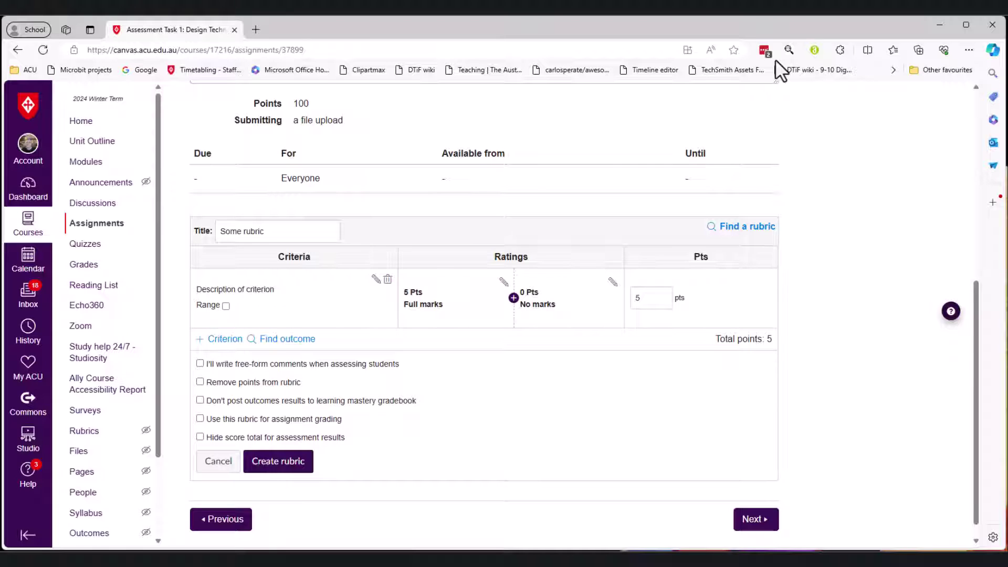
{"action": "left_click", "coordinate": [838, 50]}
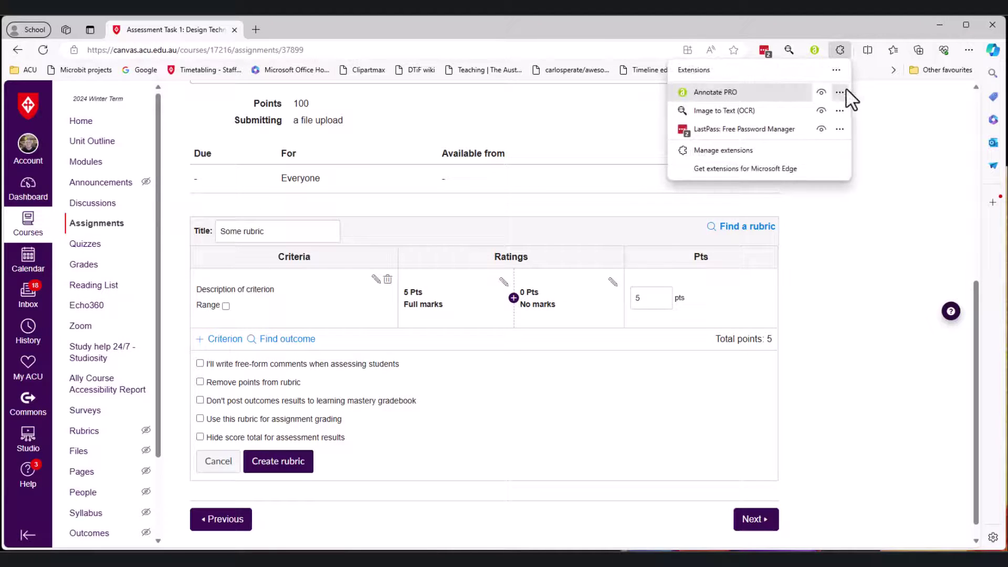
{"action": "left_click", "coordinate": [256, 29]}
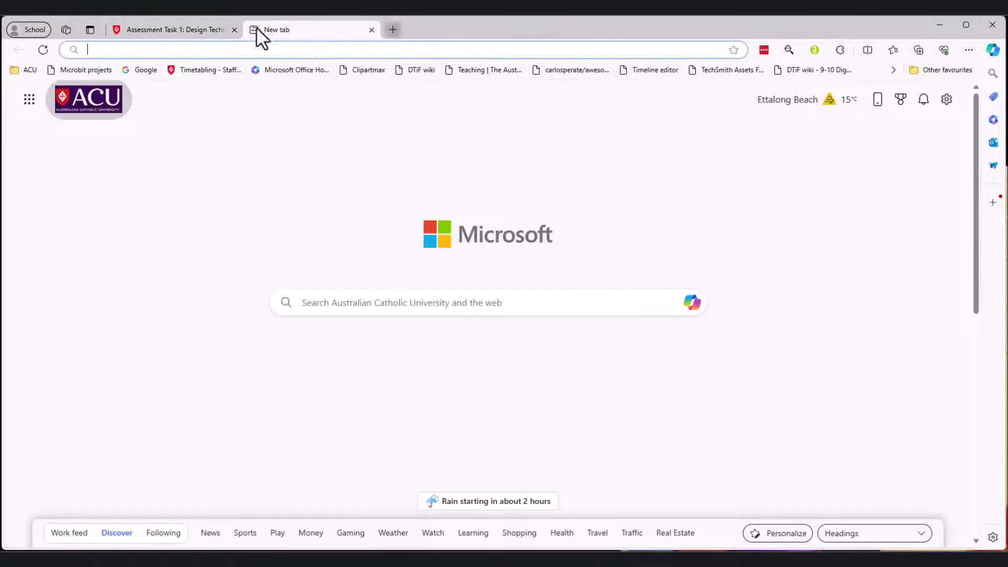
- Search Google for 'canvancement github' and open the repository's rubrics/import-rubric folder README
{"action": "left_click", "coordinate": [146, 70]}
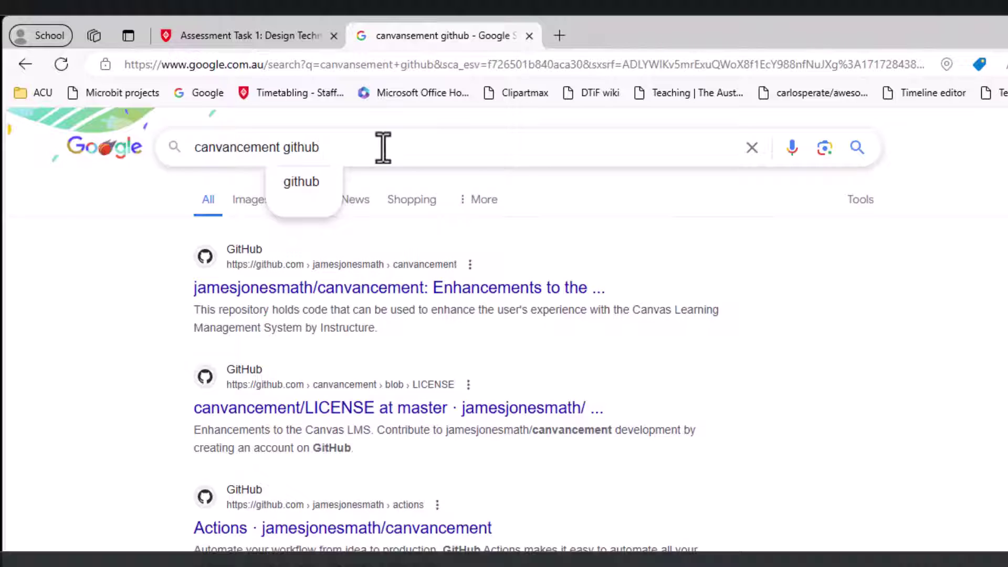
{"action": "key", "text": "Return"}
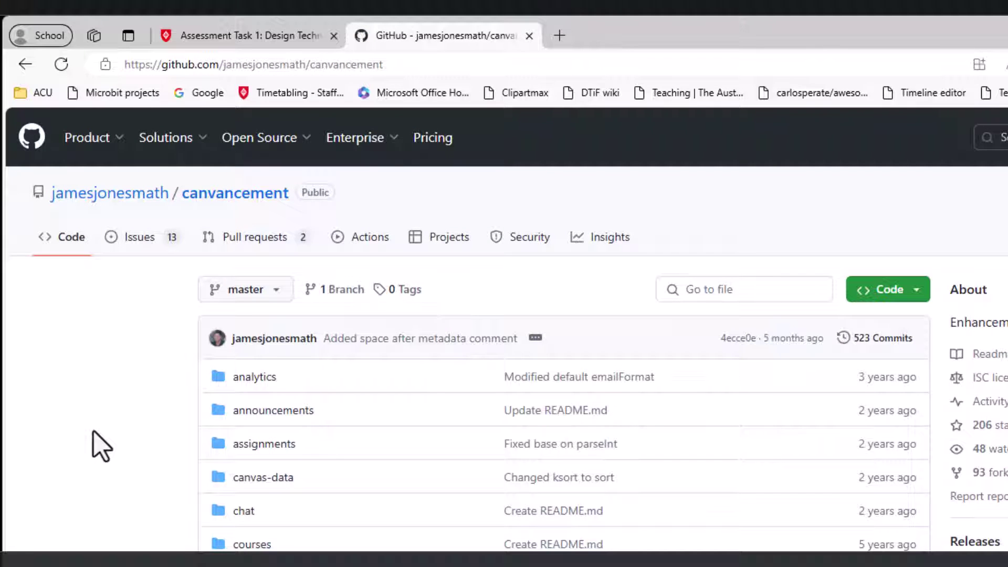
{"action": "scroll", "coordinate": [349, 466], "scroll_direction": "down", "scroll_amount": 10}
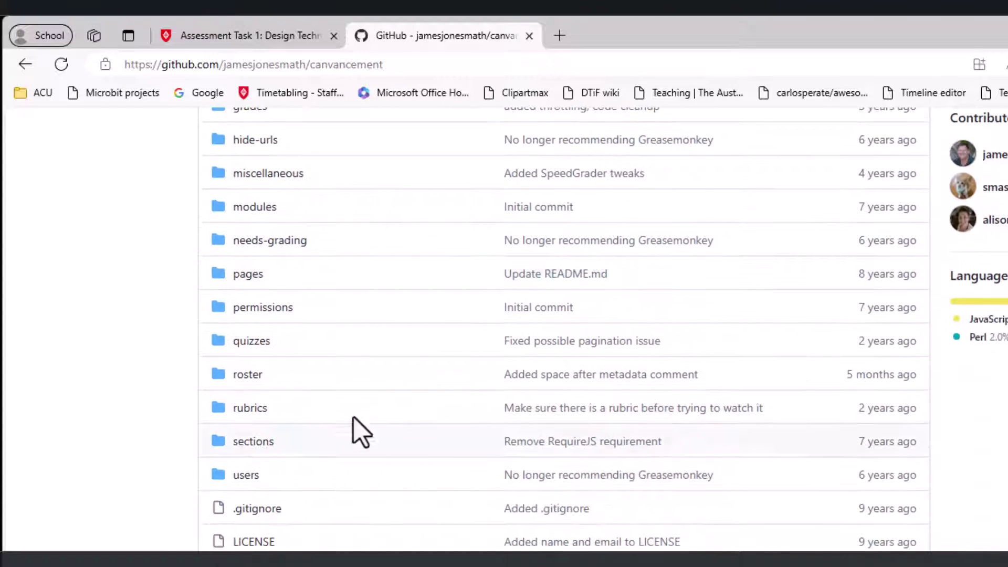
{"action": "left_click", "coordinate": [250, 408]}
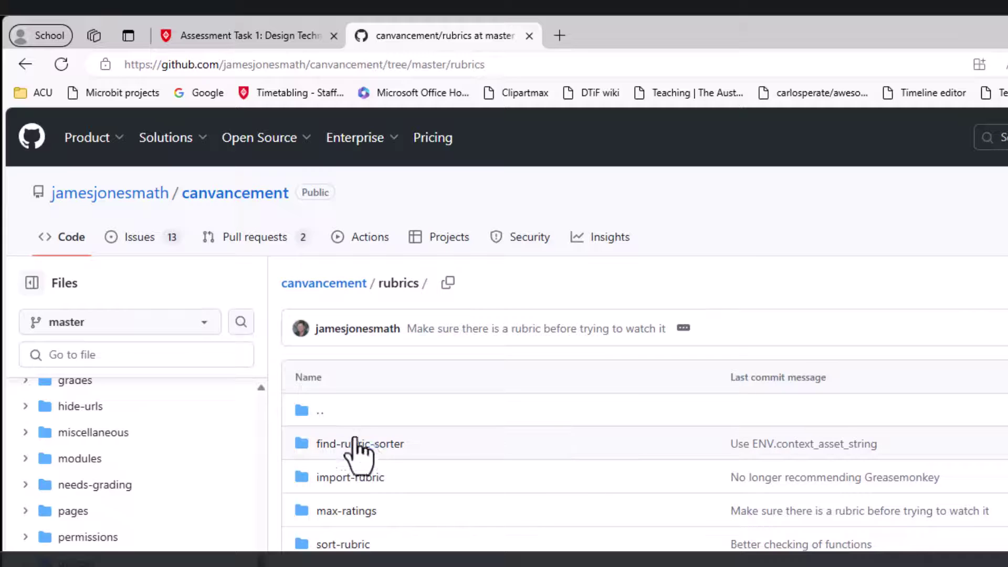
{"action": "left_click", "coordinate": [344, 475]}
{"action": "key", "text": "alt+Left"}
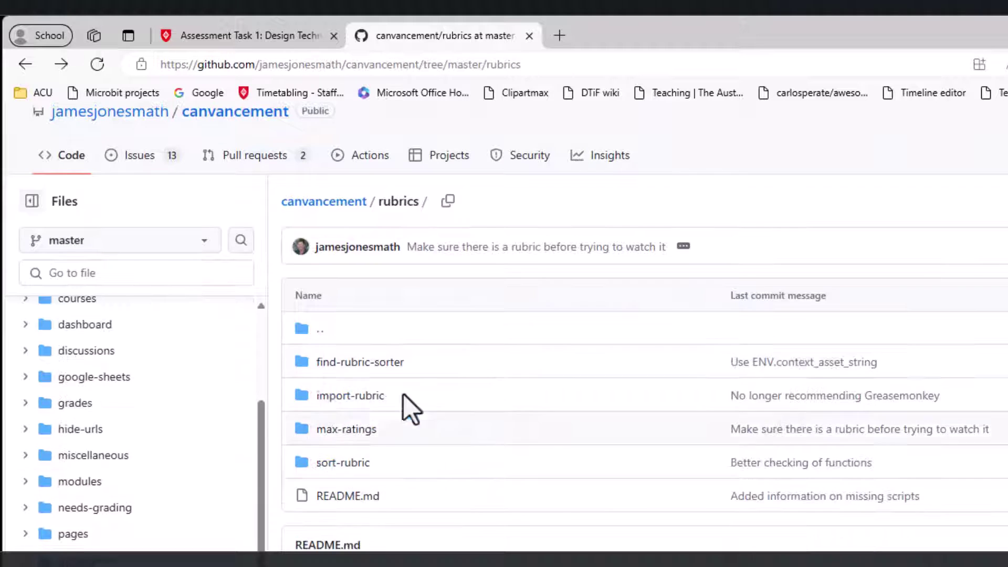
{"action": "left_click", "coordinate": [356, 398]}
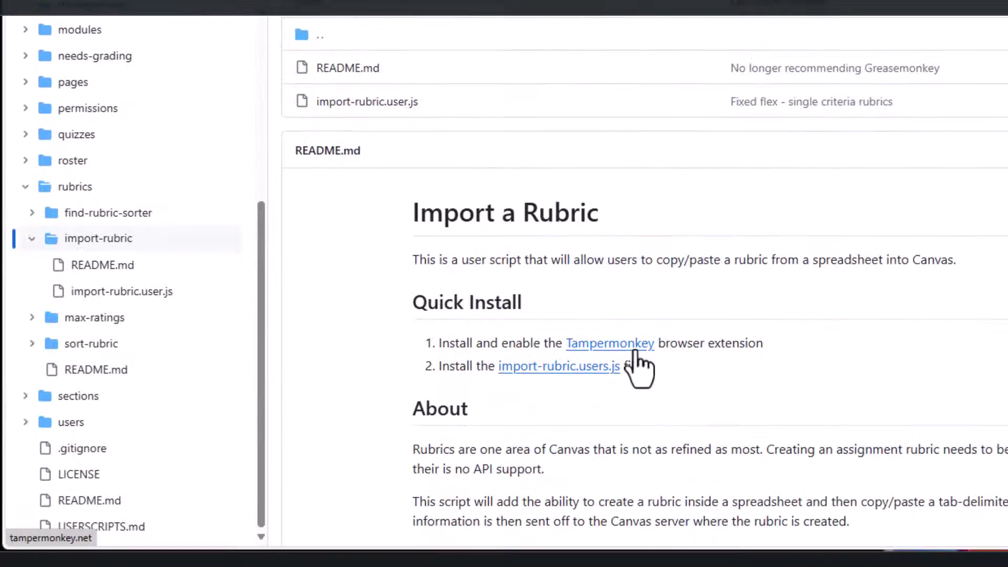
- Add the Tampermonkey extension to Edge from its Edge Add-ons store page
{"action": "left_click", "coordinate": [614, 344]}
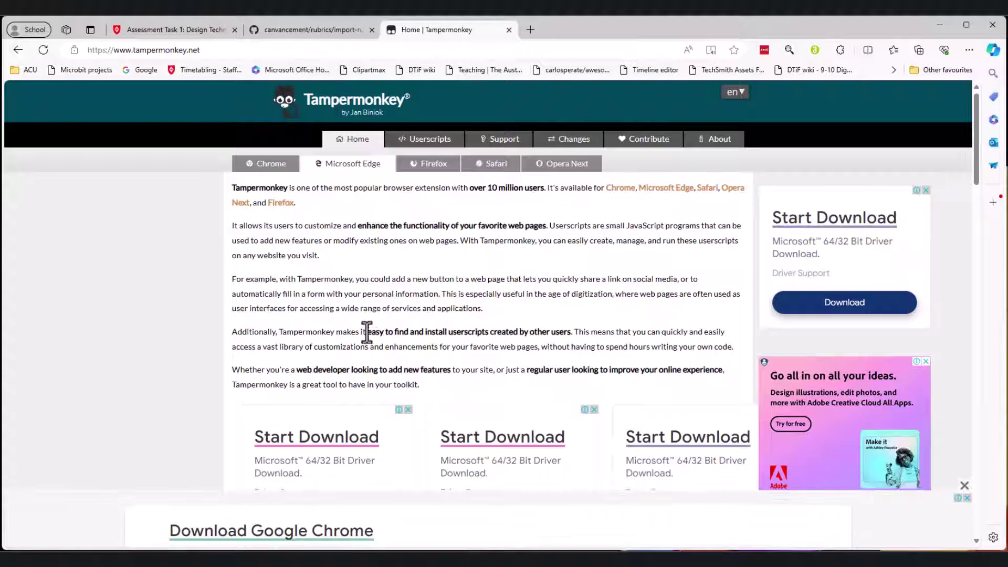
{"action": "scroll", "coordinate": [358, 319], "scroll_direction": "down", "scroll_amount": 3}
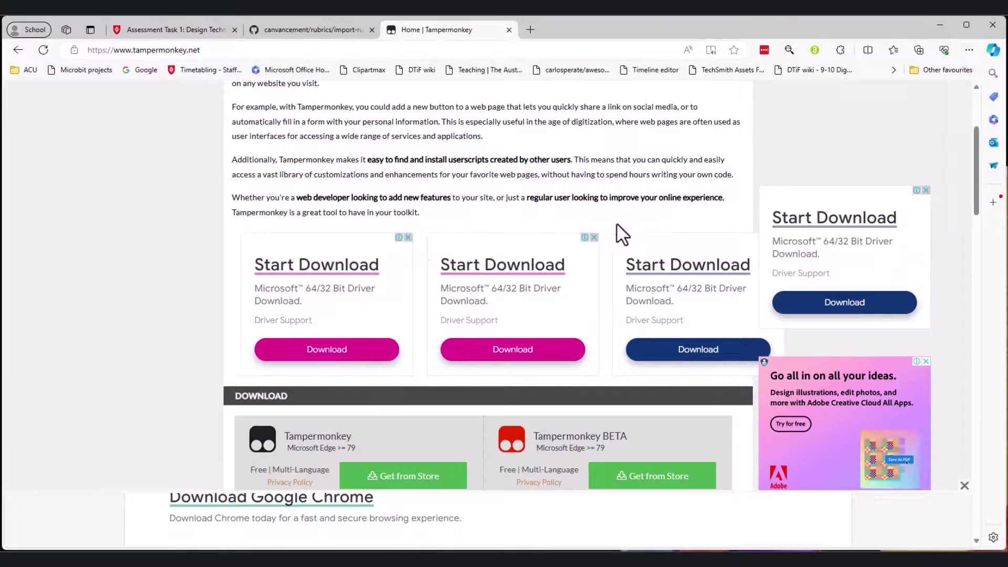
{"action": "scroll", "coordinate": [581, 239], "scroll_direction": "down", "scroll_amount": 3}
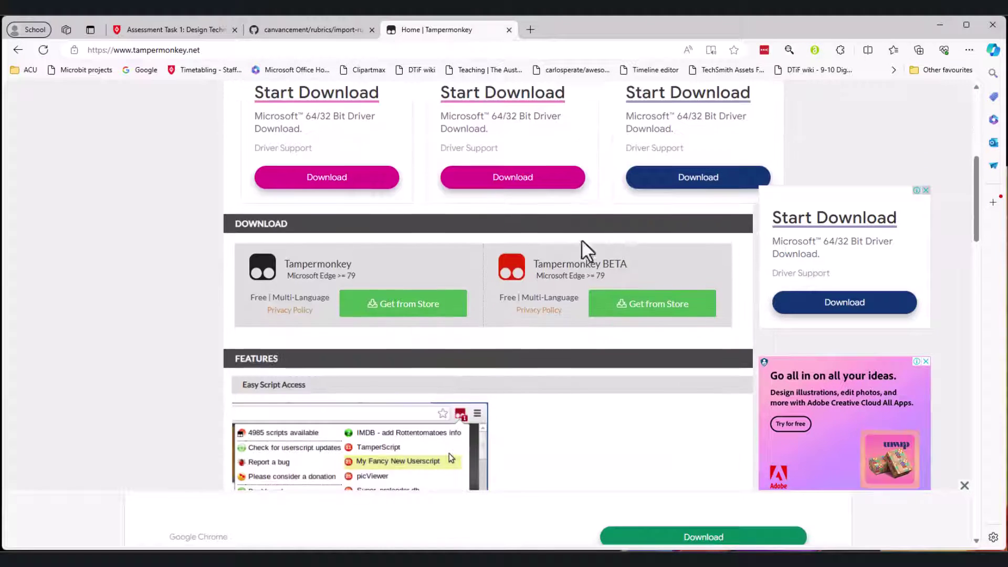
{"action": "left_click", "coordinate": [407, 311]}
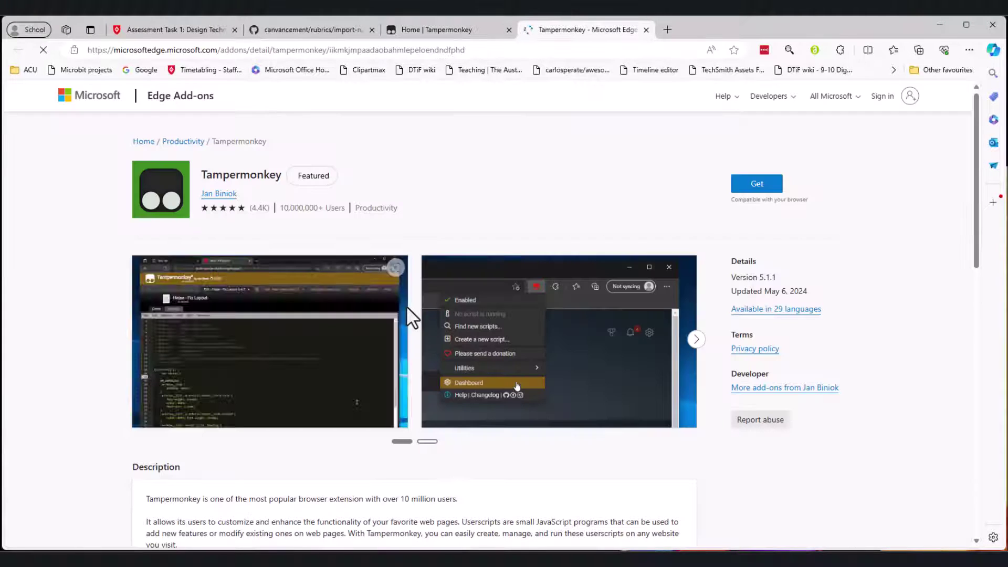
{"action": "left_click", "coordinate": [755, 186]}
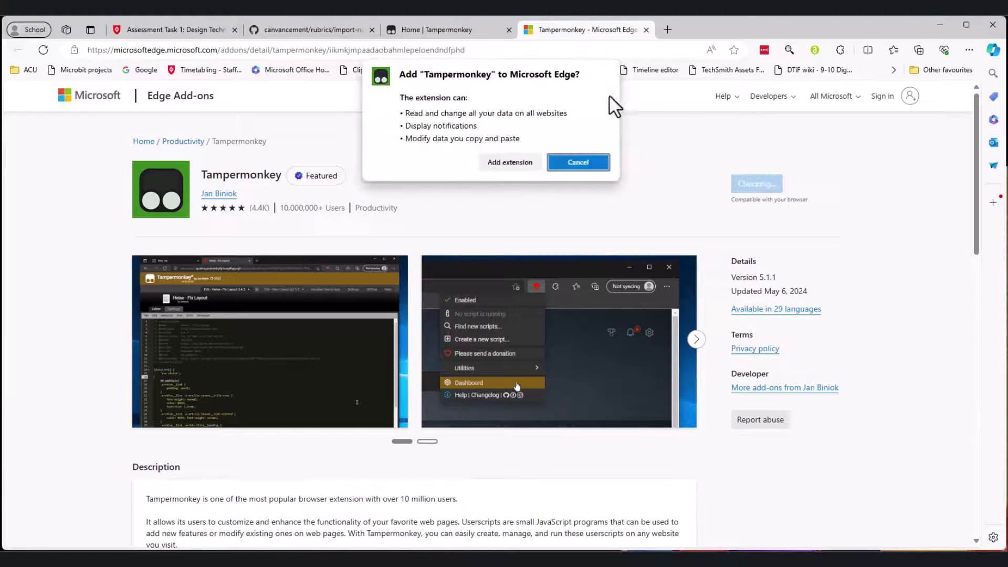
{"action": "left_click", "coordinate": [508, 162]}
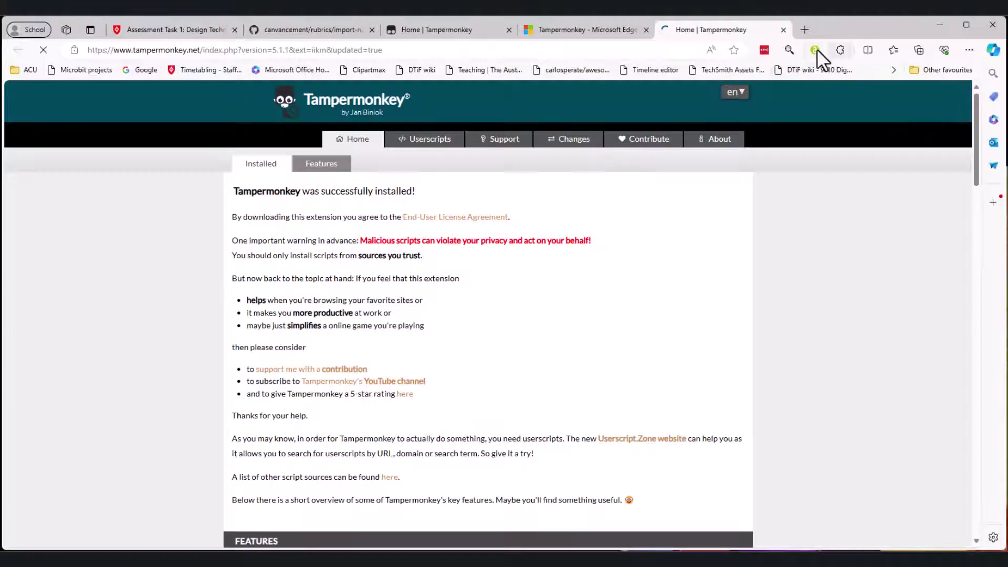
- Pin Tampermonkey to the browser toolbar and return to the GitHub import-rubric page
{"action": "left_click", "coordinate": [840, 50]}
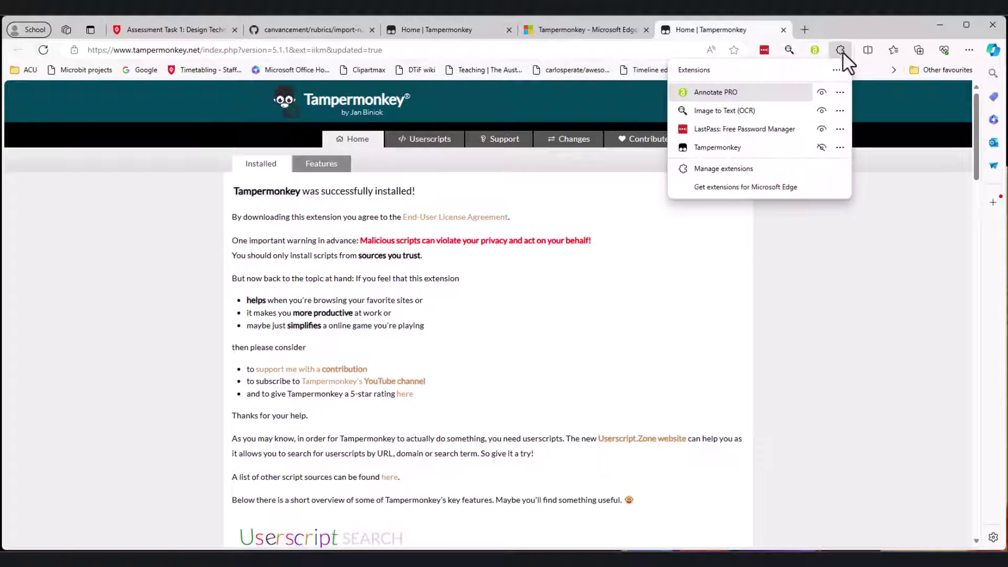
{"action": "left_click", "coordinate": [821, 147]}
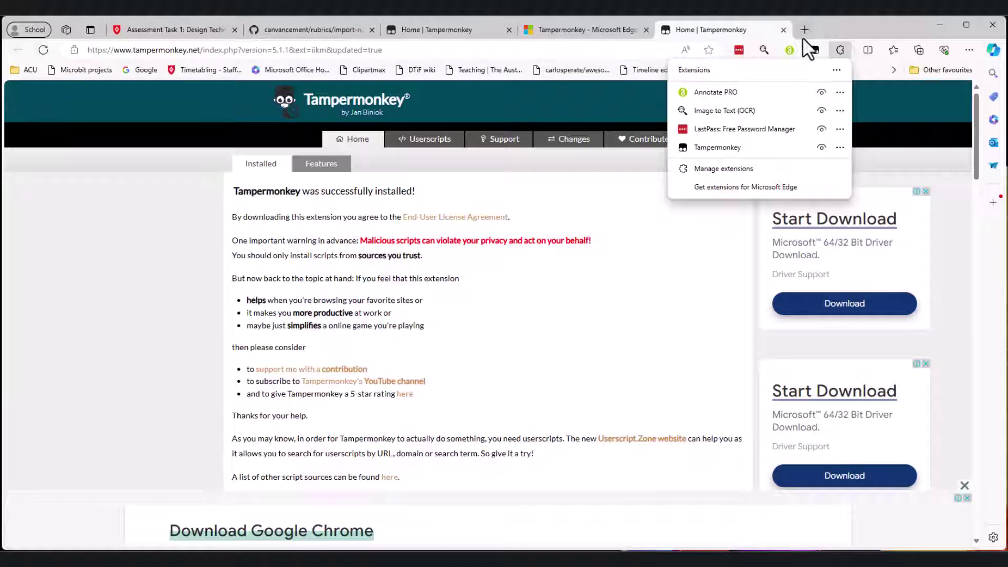
{"action": "left_click", "coordinate": [815, 50]}
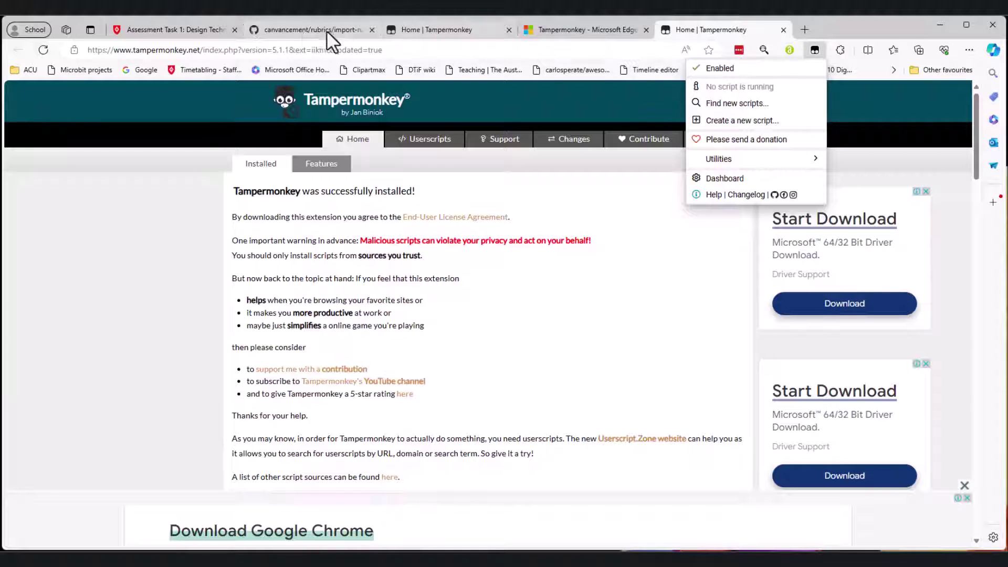
{"action": "left_click", "coordinate": [304, 30]}
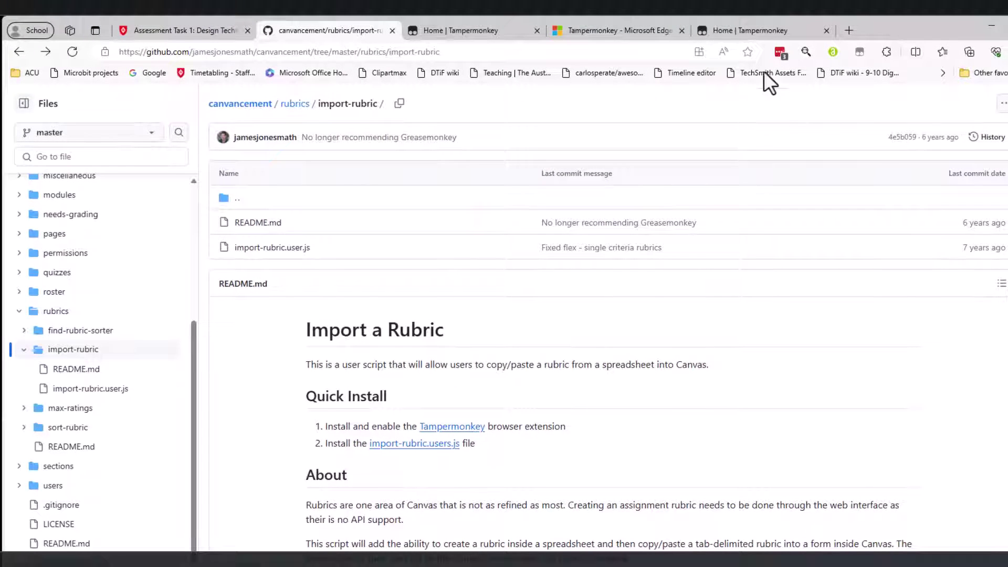
- Install the Rubric Importer userscript (version 5) and view it in the Tampermonkey dashboard
{"action": "left_click", "coordinate": [860, 53]}
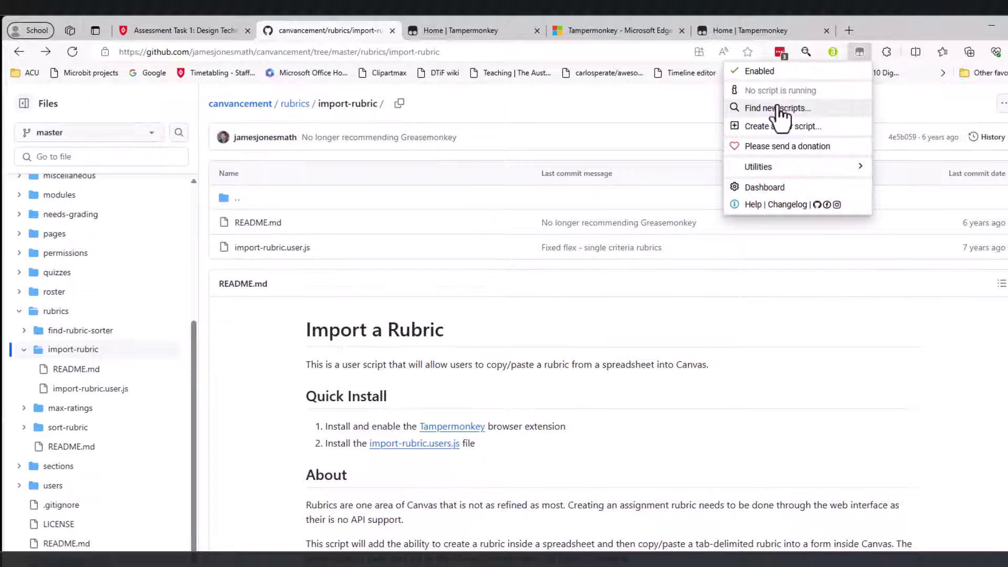
{"action": "left_click", "coordinate": [403, 447]}
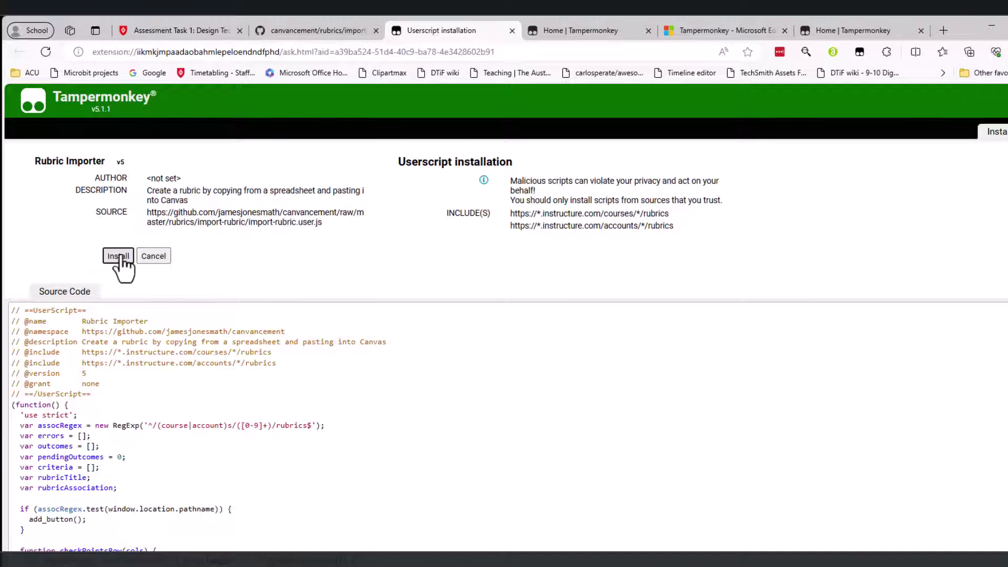
{"action": "left_click", "coordinate": [118, 257]}
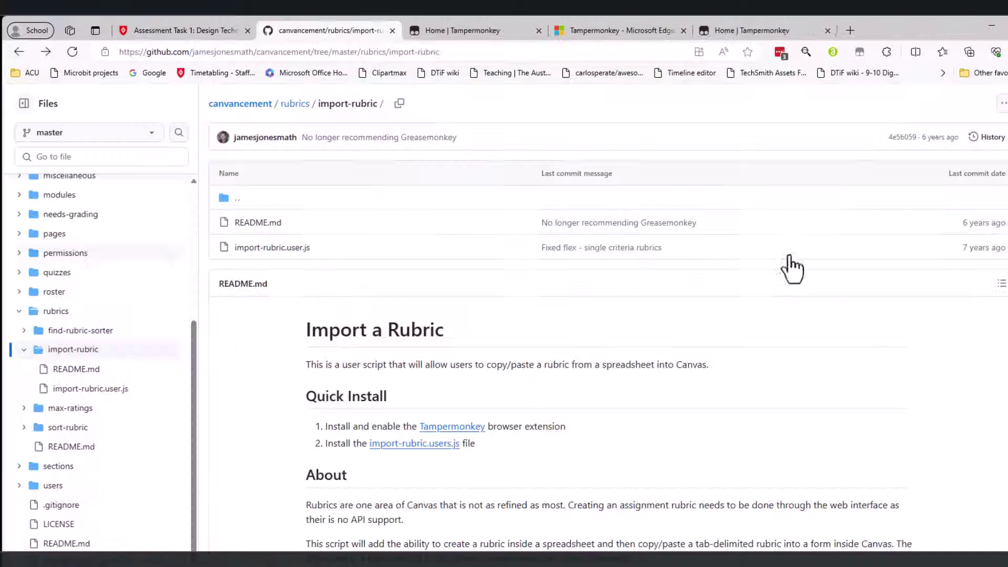
{"action": "left_click", "coordinate": [862, 55]}
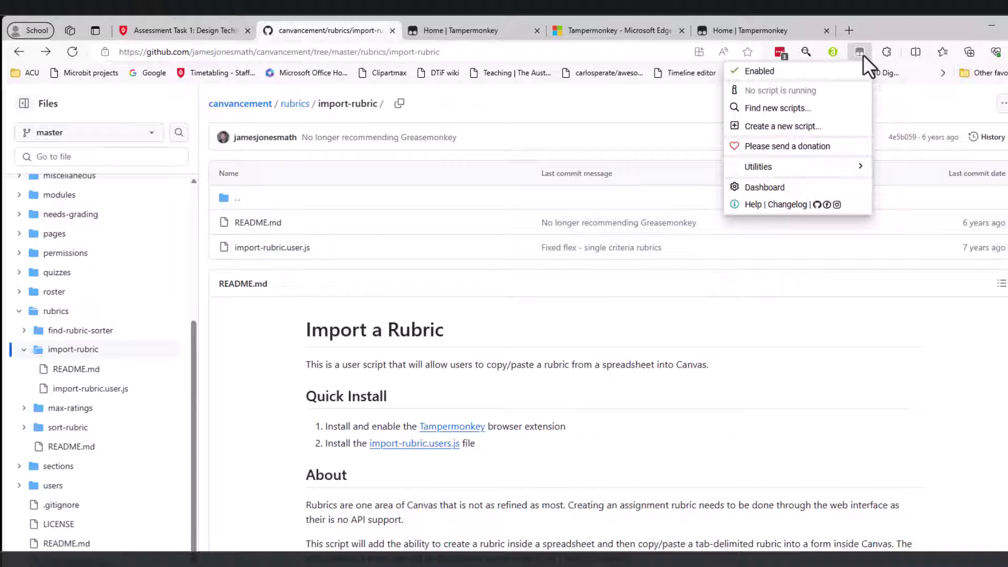
{"action": "left_click", "coordinate": [793, 187]}
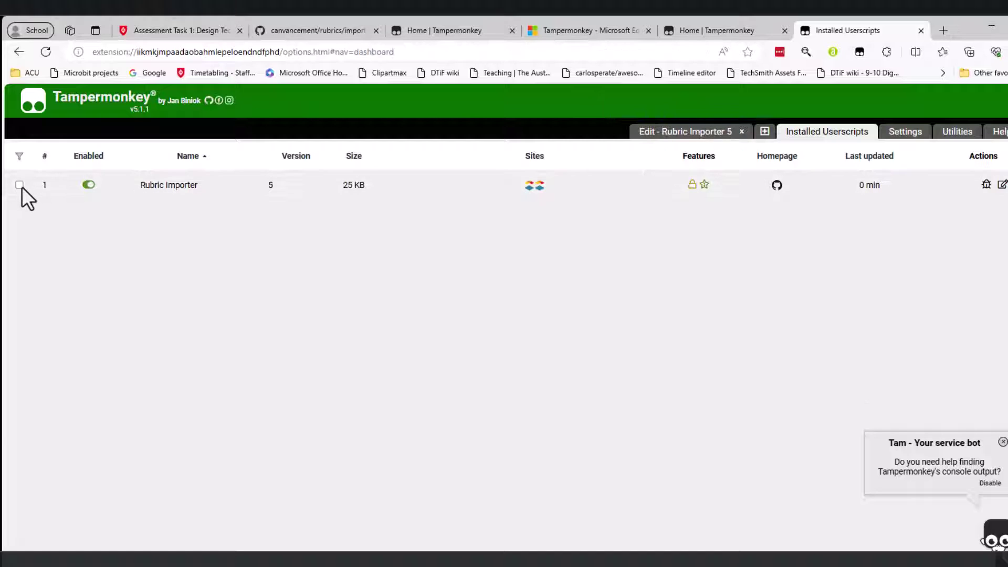
- Enable the Rubric Importer script via the bulk 'Apply this to all selected scripts' Enable action
{"action": "left_click", "coordinate": [20, 185]}
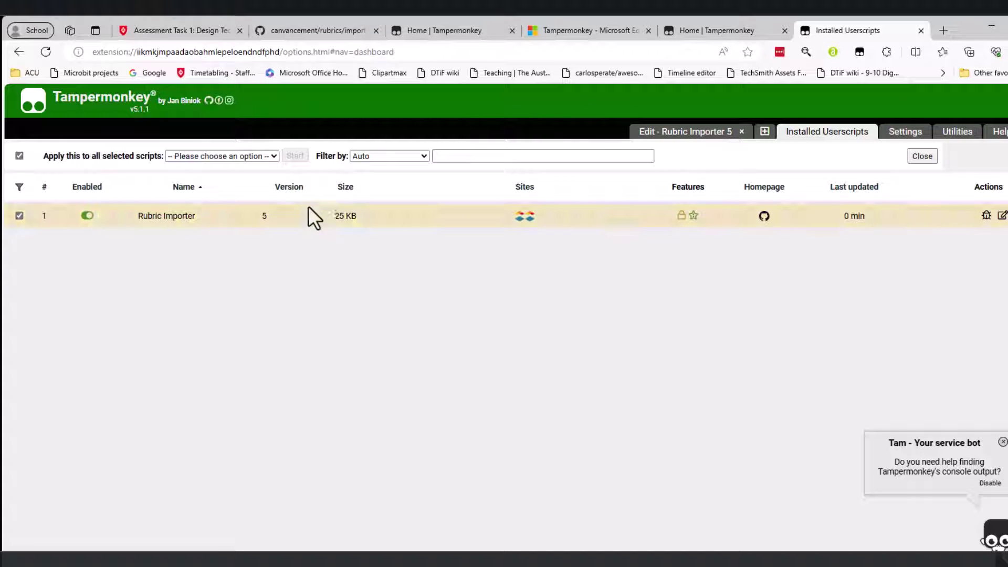
{"action": "left_click", "coordinate": [274, 157]}
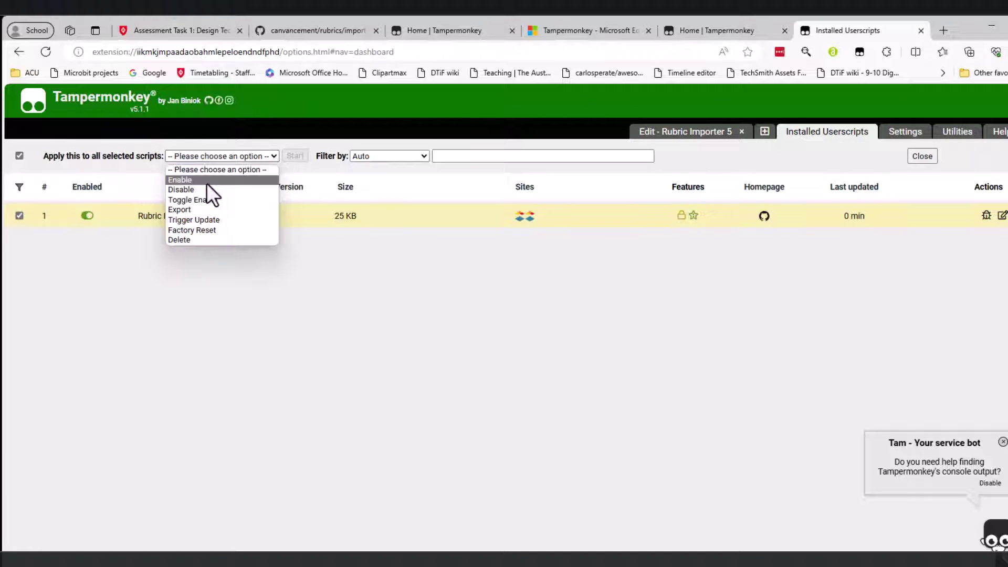
{"action": "left_click", "coordinate": [207, 182]}
{"action": "left_click", "coordinate": [298, 157]}
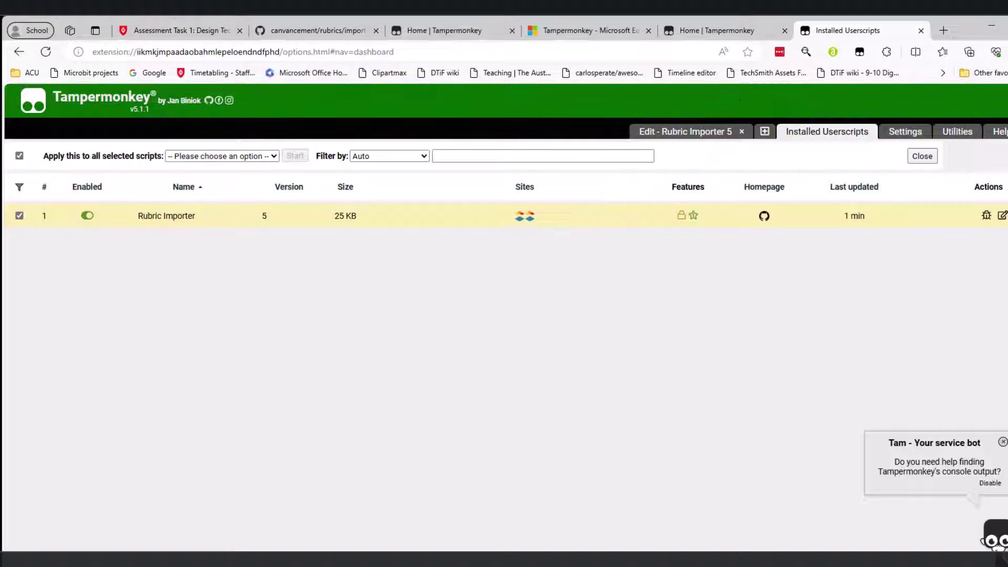
{"action": "left_click", "coordinate": [859, 52]}
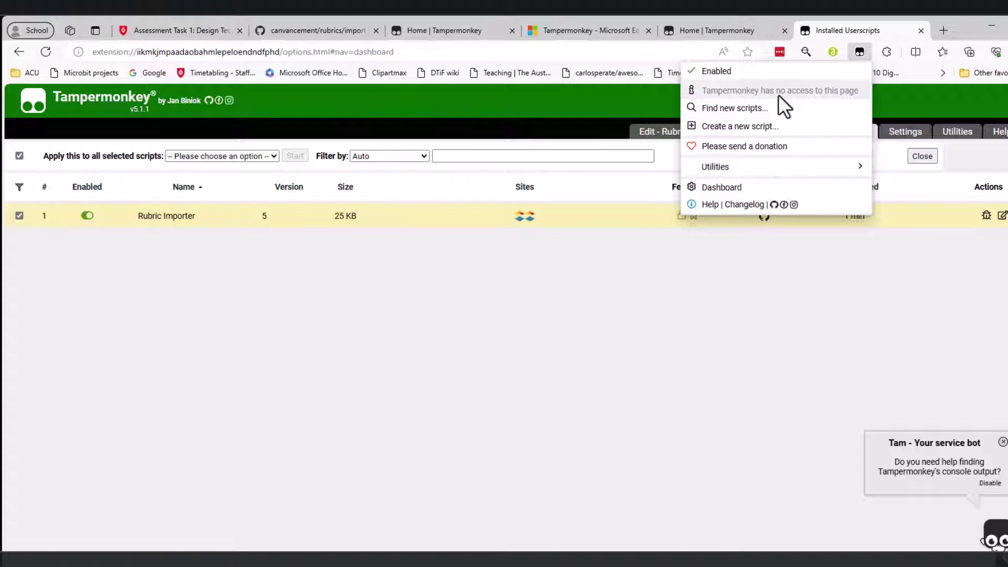
{"action": "left_click", "coordinate": [755, 264]}
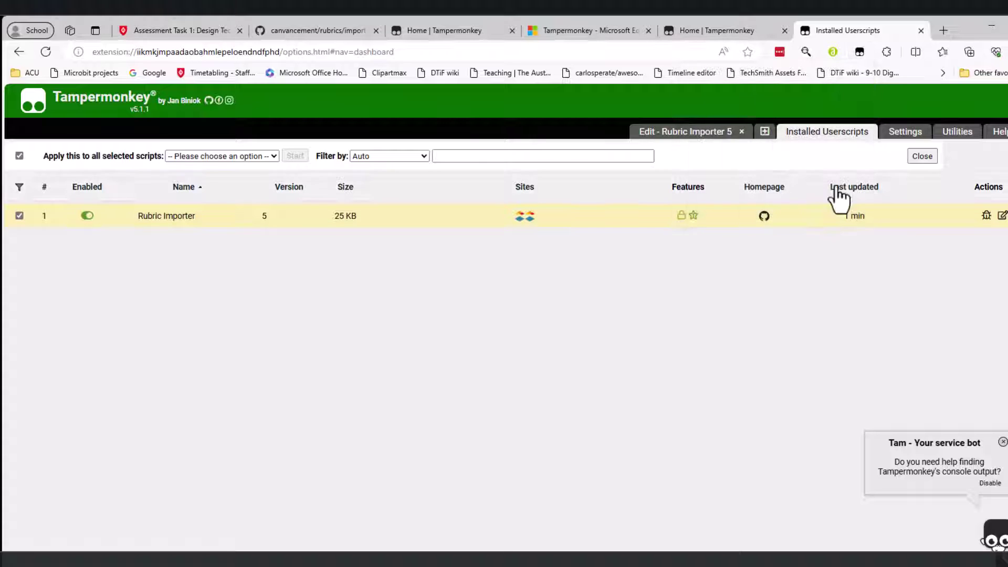
- Go to the EDTE290 course's Rubrics page in Canvas and reload it
{"action": "left_click", "coordinate": [165, 30]}
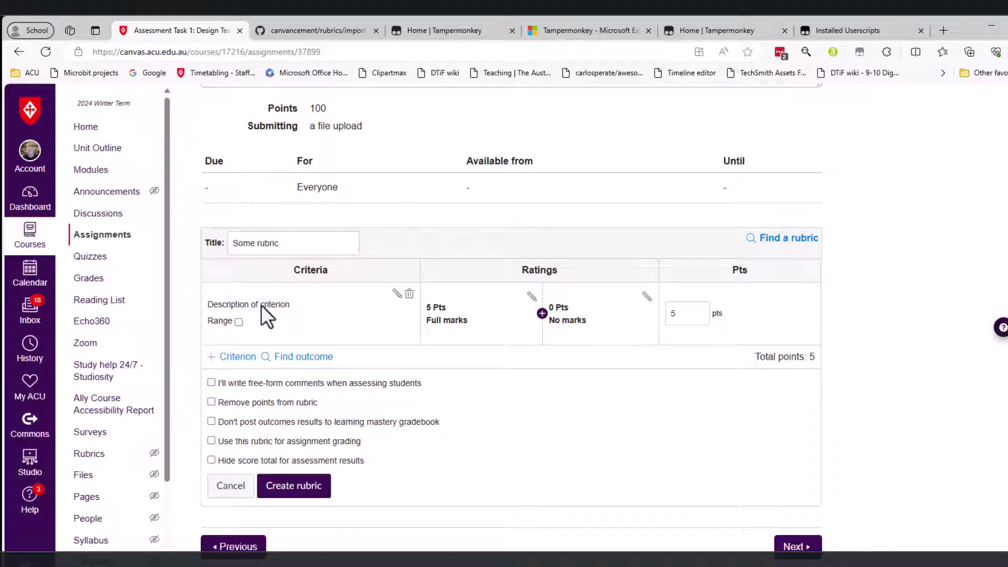
{"action": "scroll", "coordinate": [122, 375], "scroll_direction": "down", "scroll_amount": 2}
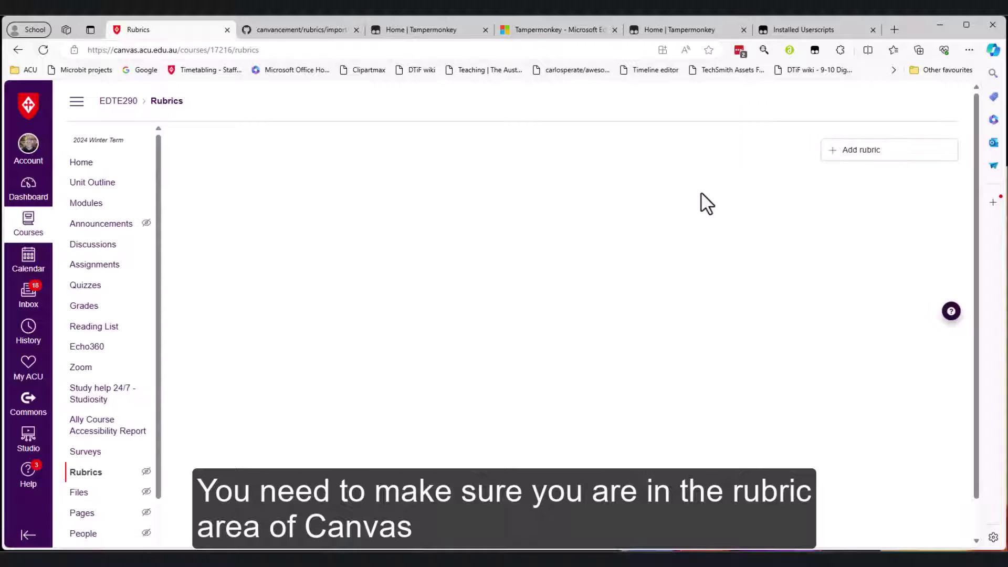
{"action": "left_click", "coordinate": [878, 159]}
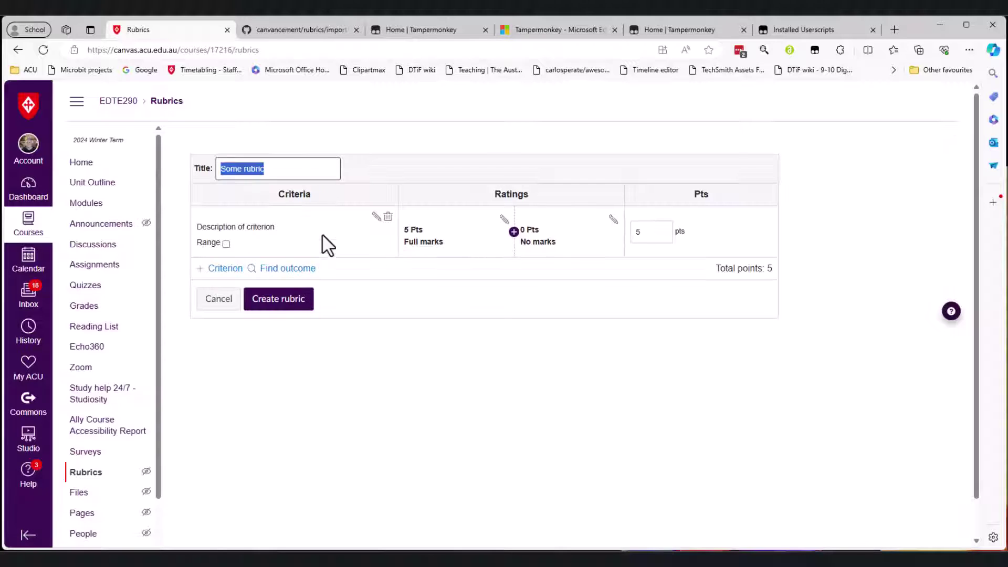
{"action": "left_click", "coordinate": [18, 50]}
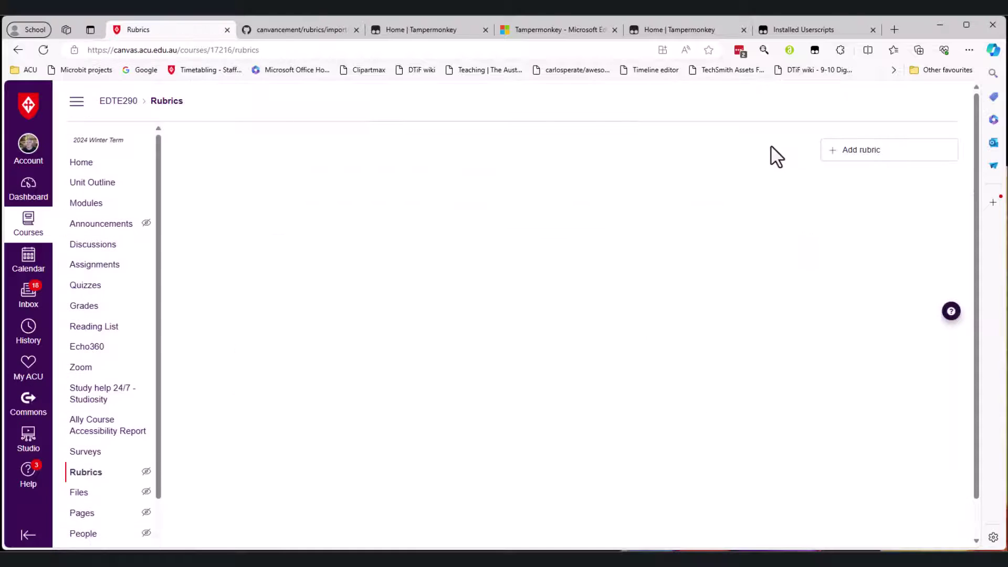
{"action": "left_click", "coordinate": [278, 50]}
{"action": "key", "text": "ctrl+c"}
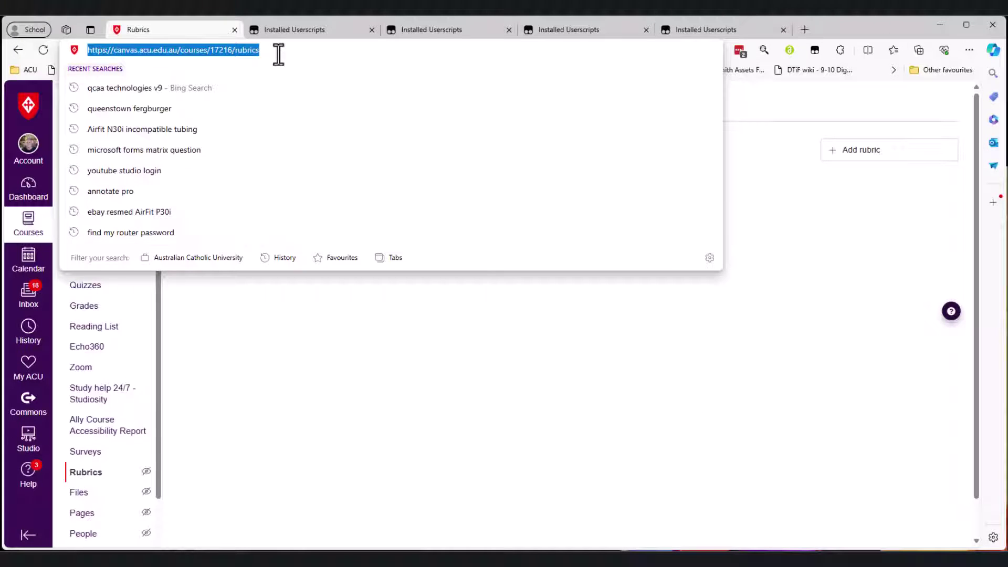
{"action": "left_click", "coordinate": [763, 231]}
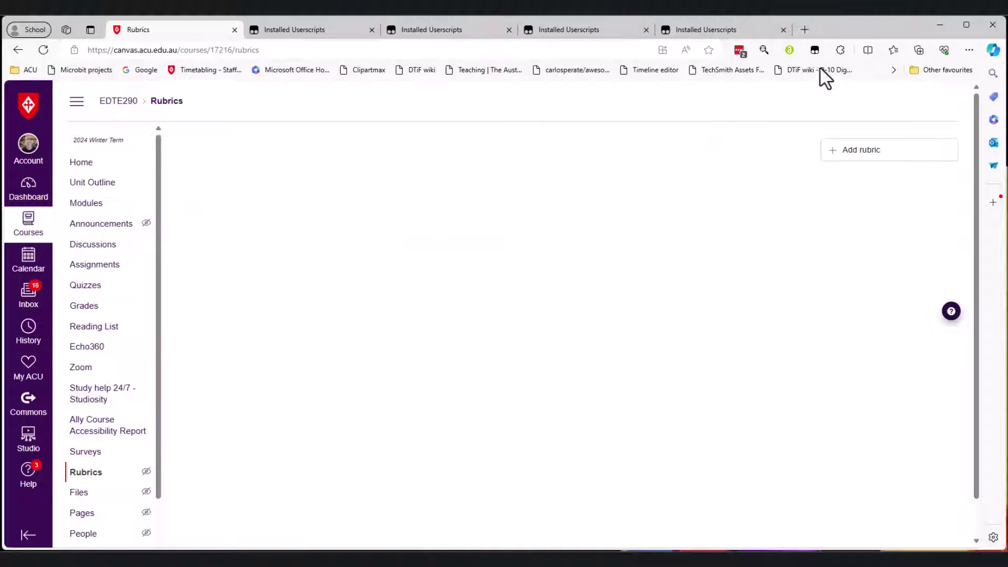
- Open the Rubric Importer script from the Tampermonkey dashboard for editing
{"action": "left_click", "coordinate": [815, 50]}
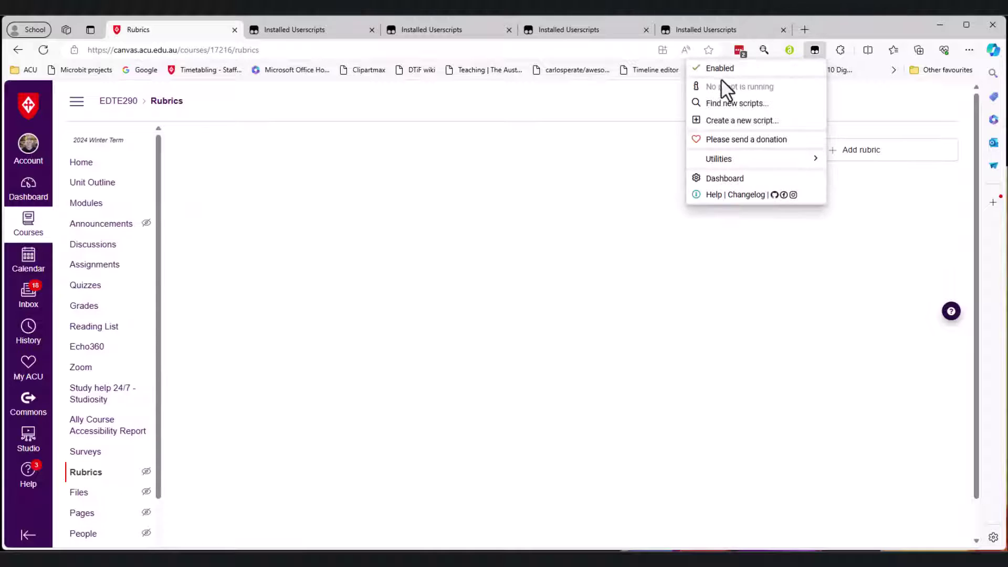
{"action": "left_click", "coordinate": [749, 175]}
{"action": "left_click", "coordinate": [166, 178]}
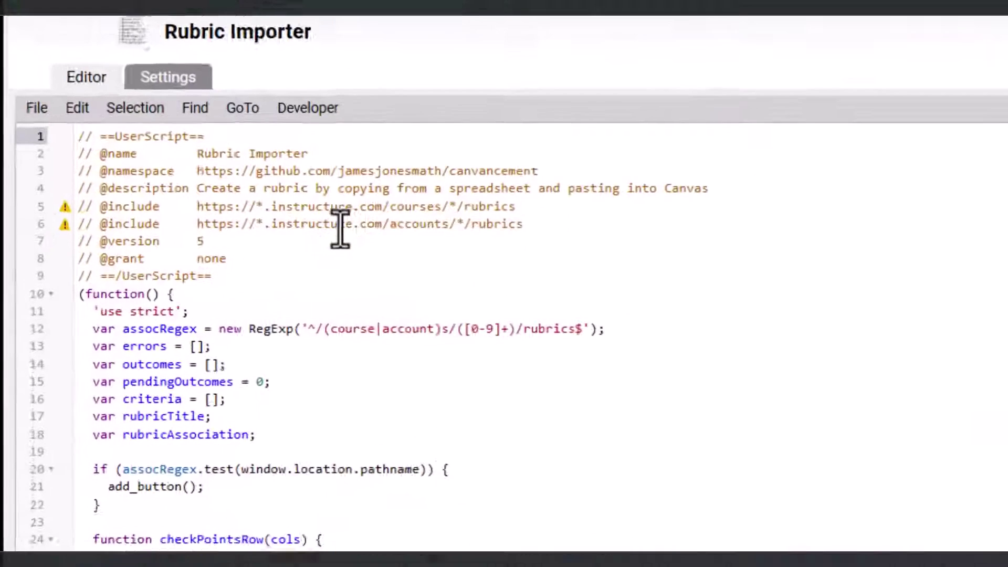
{"action": "left_click", "coordinate": [573, 223]}
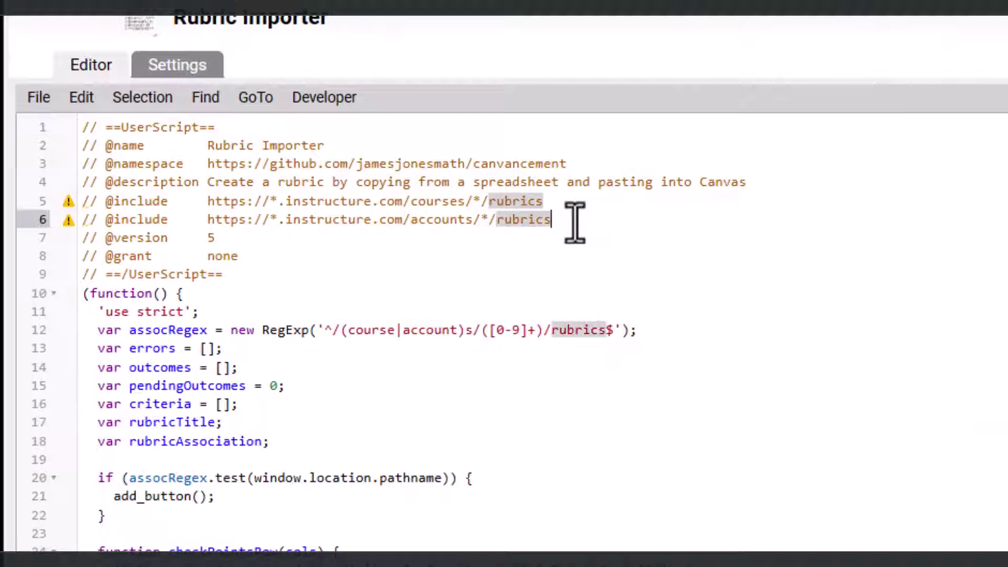
{"action": "key", "text": "Return"}
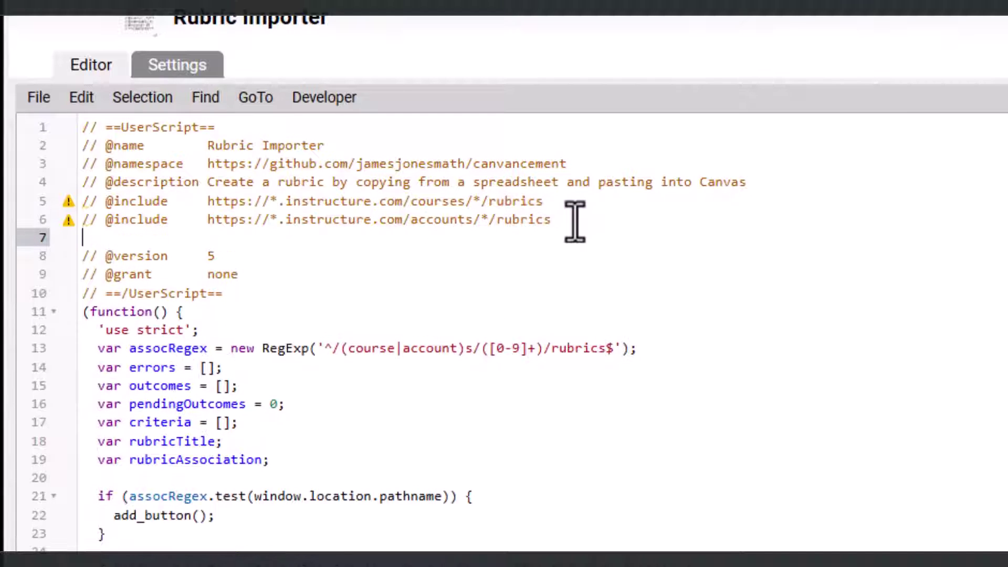
{"action": "type", "text": "// @inclu"}
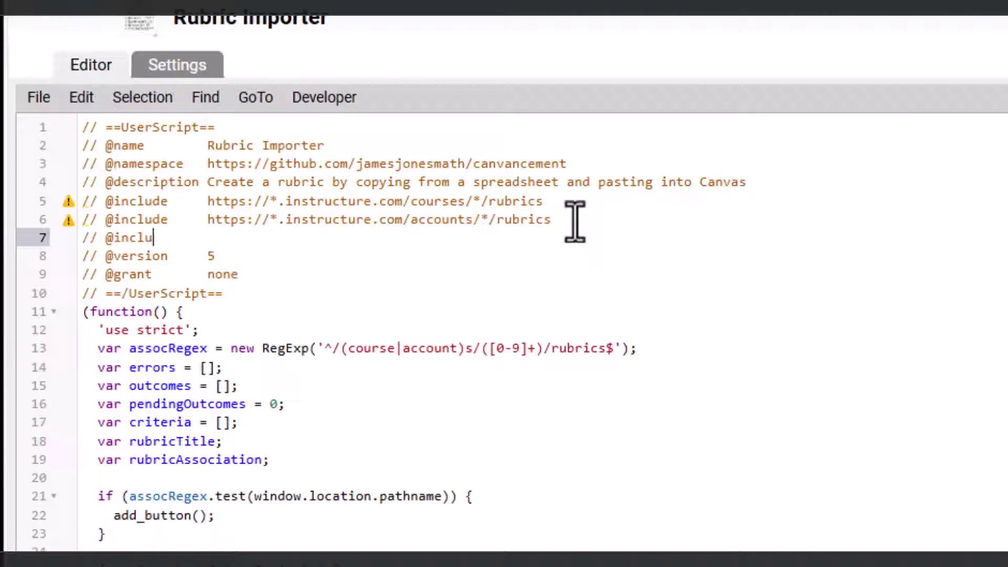
{"action": "type", "text": "de"}
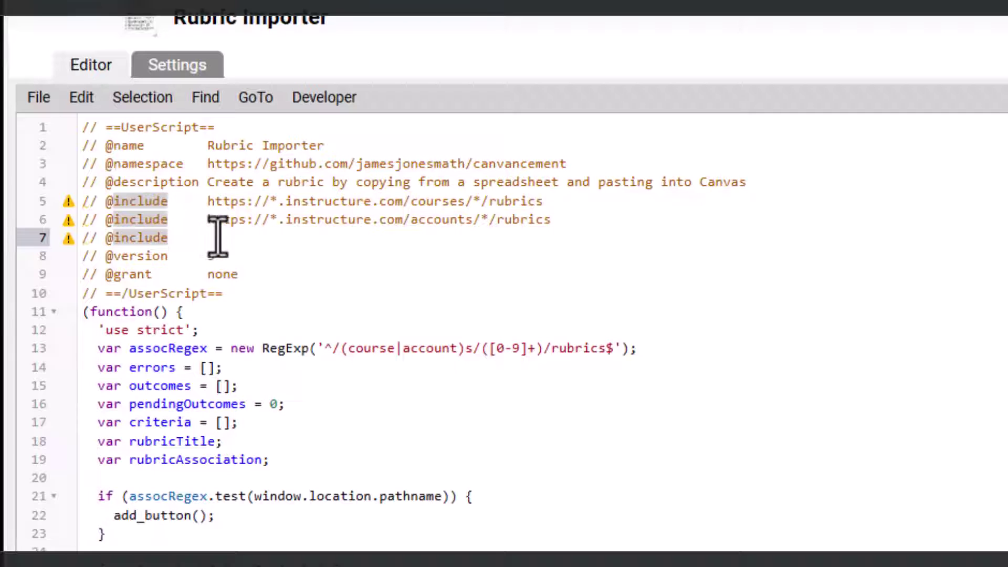
{"action": "key", "text": "ctrl+v"}
{"action": "left_click", "coordinate": [215, 238]}
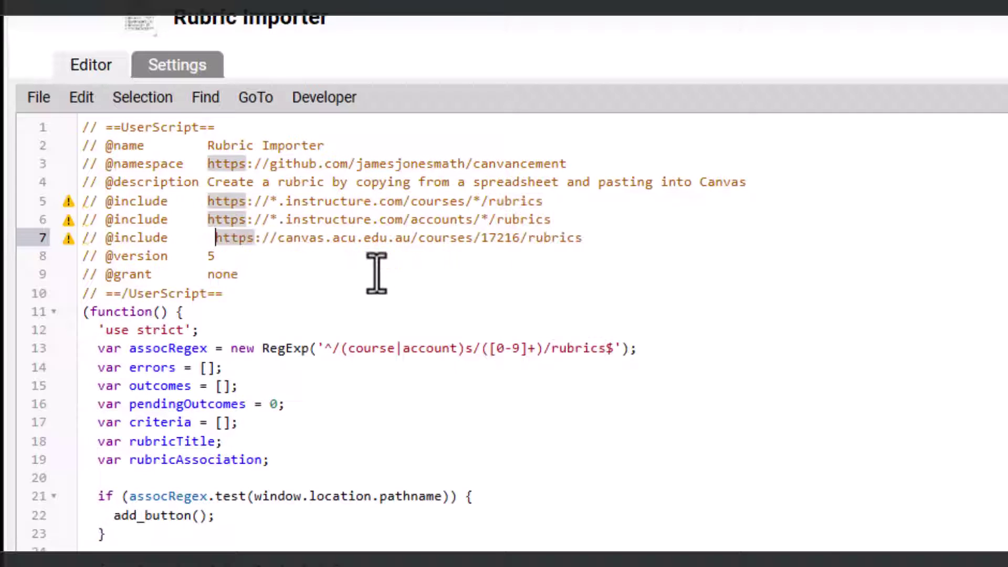
{"action": "key", "text": "BackSpace"}
{"action": "left_click", "coordinate": [608, 239]}
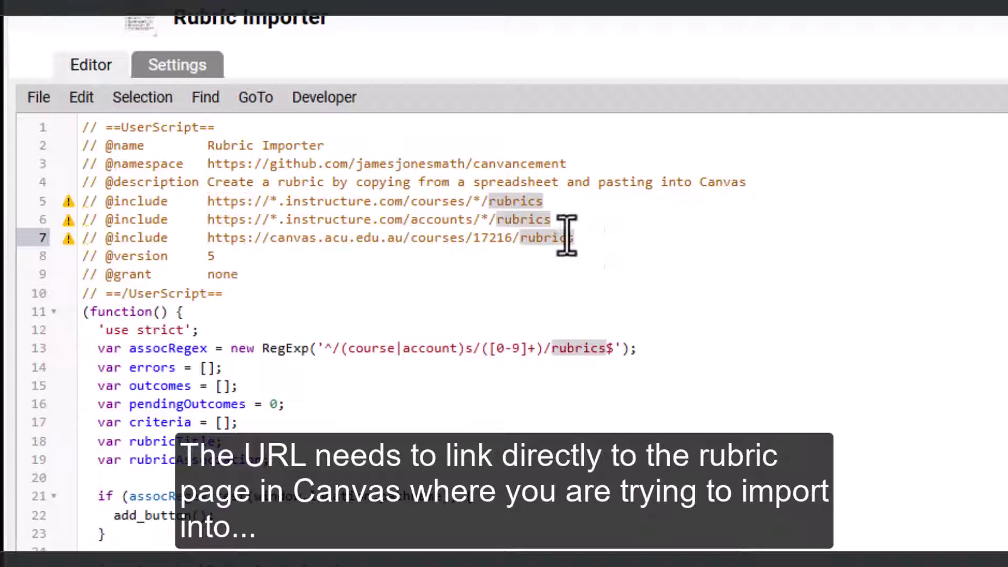
{"action": "key", "text": "Down"}
{"action": "left_click", "coordinate": [39, 97]}
{"action": "left_click", "coordinate": [50, 126]}
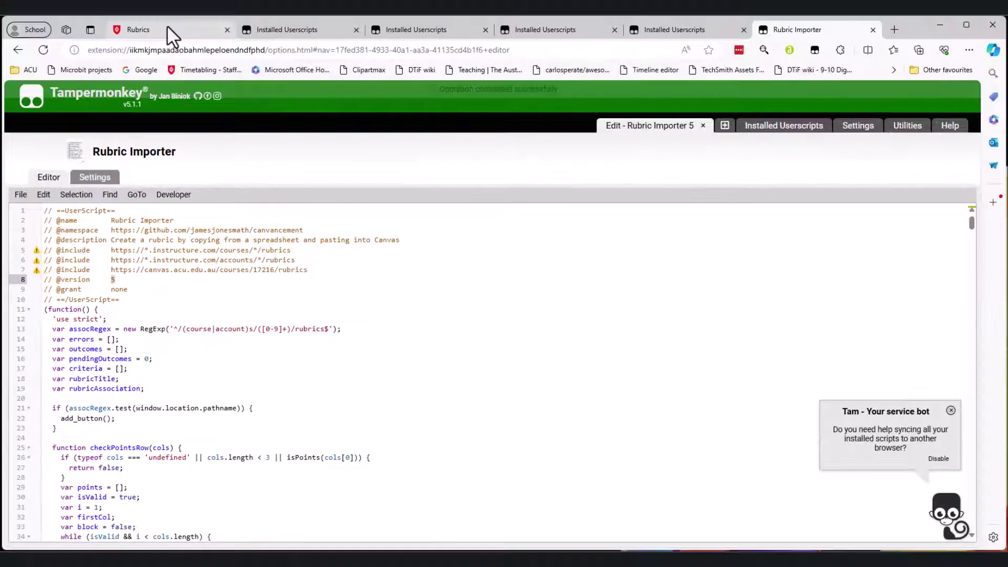
- Reload the Canvas Rubrics page, confirm the Import Rubric form appears, then return to Excel
{"action": "left_click", "coordinate": [166, 25]}
{"action": "left_click", "coordinate": [43, 49]}
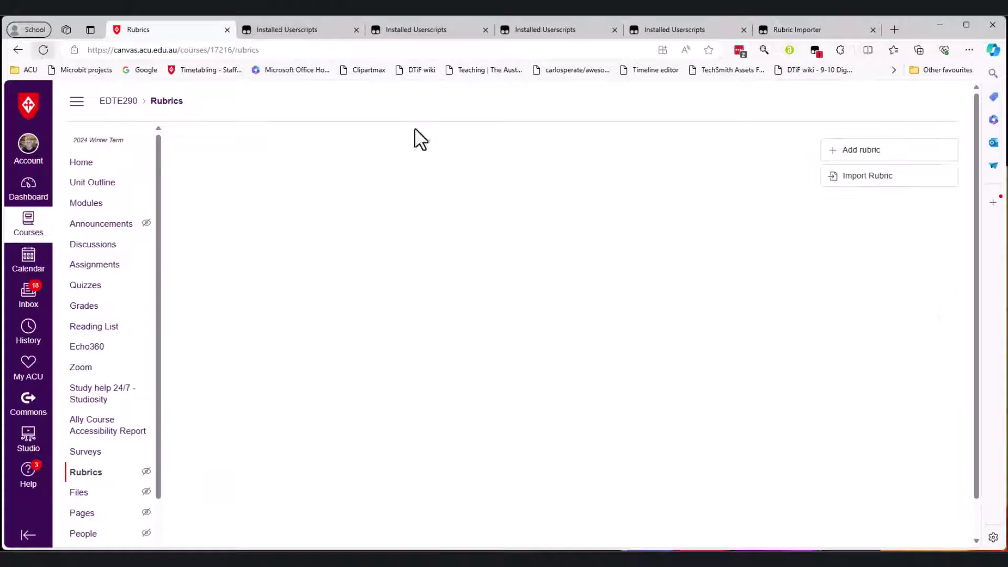
{"action": "left_click", "coordinate": [863, 181]}
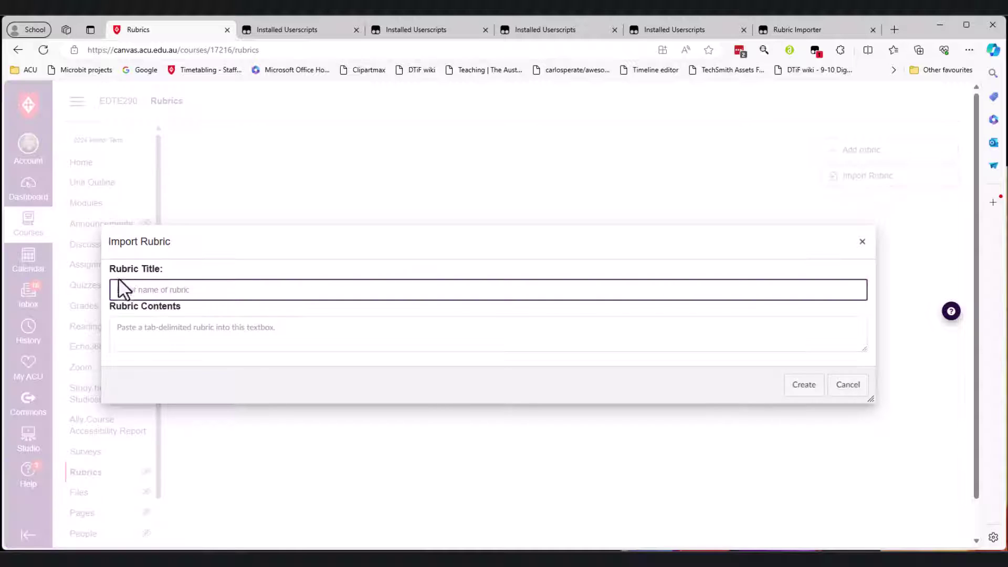
{"action": "left_click", "coordinate": [862, 242]}
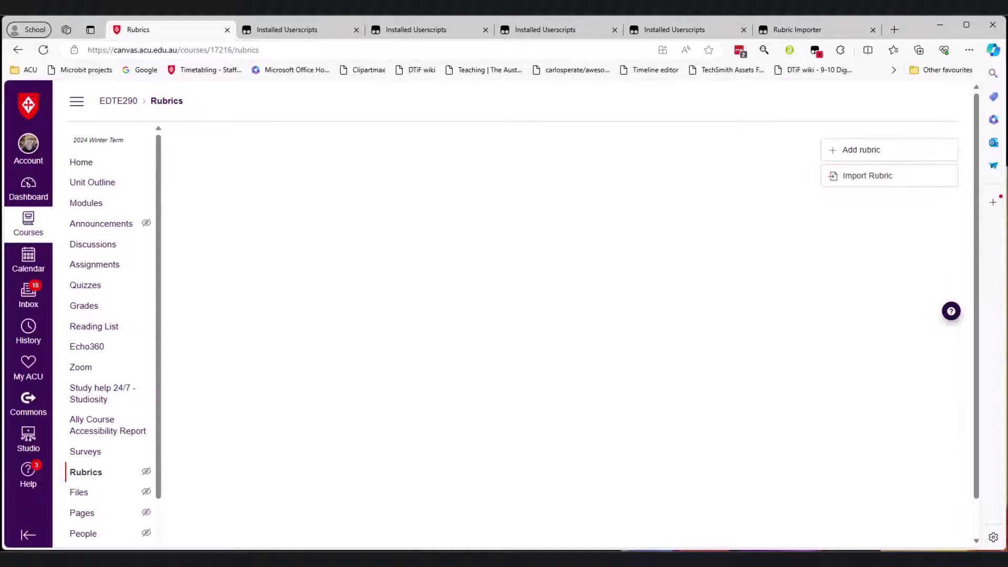
{"action": "key", "text": "alt+Tab"}
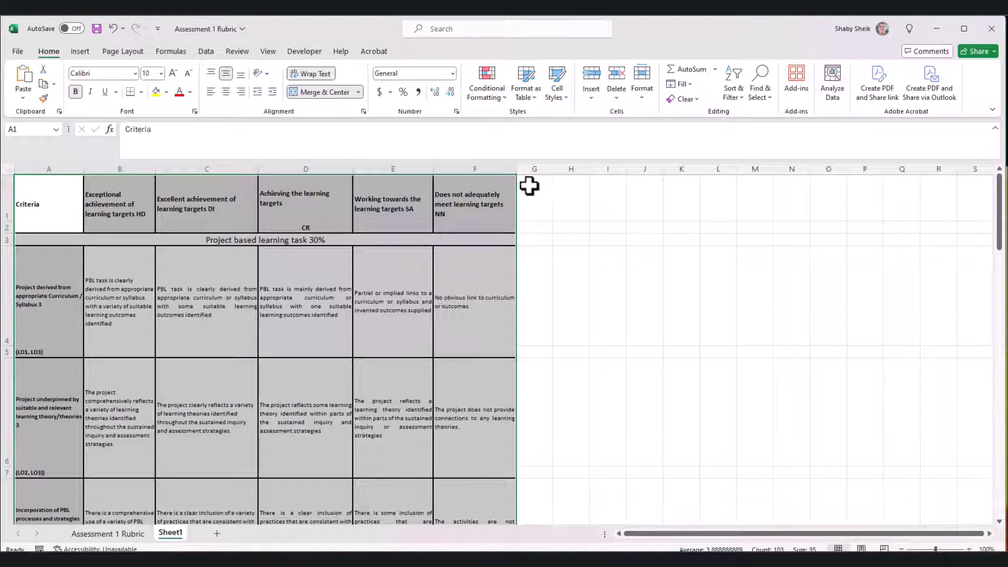
- Reset the rubric range A1:F40 to the Normal cell style
{"action": "left_click", "coordinate": [49, 198]}
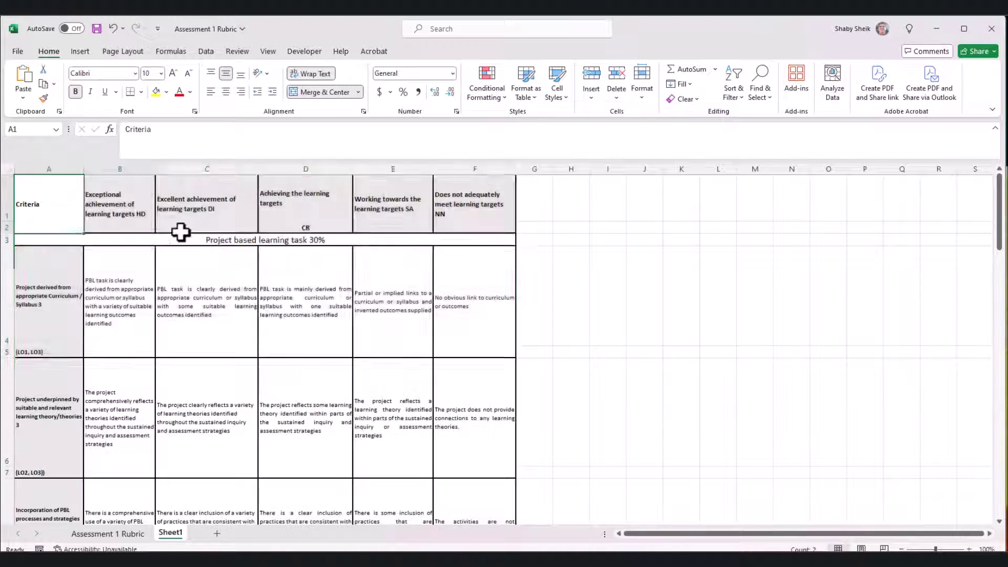
{"action": "left_click_drag", "start_coordinate": [180, 232], "coordinate": [495, 342]}
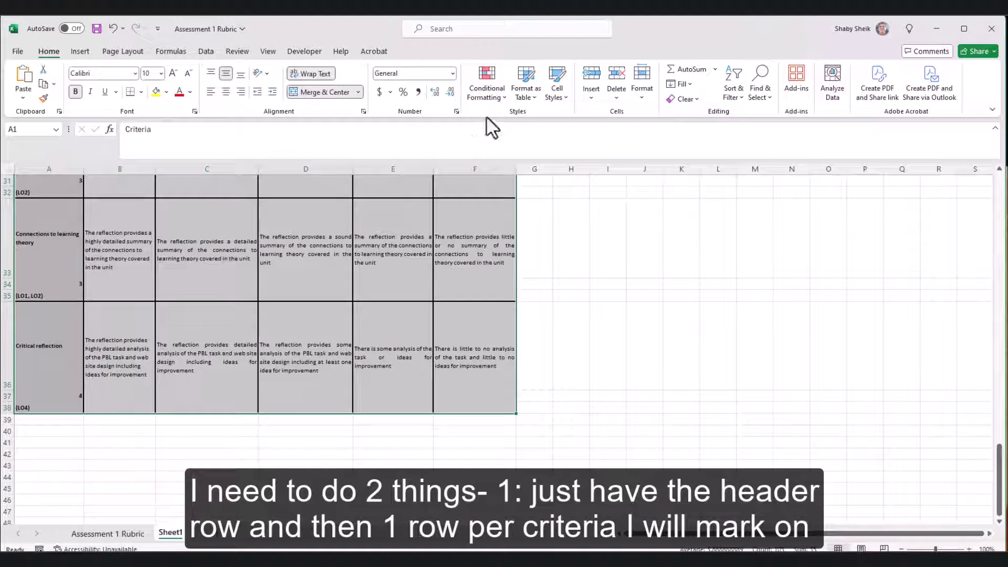
{"action": "left_click", "coordinate": [551, 92]}
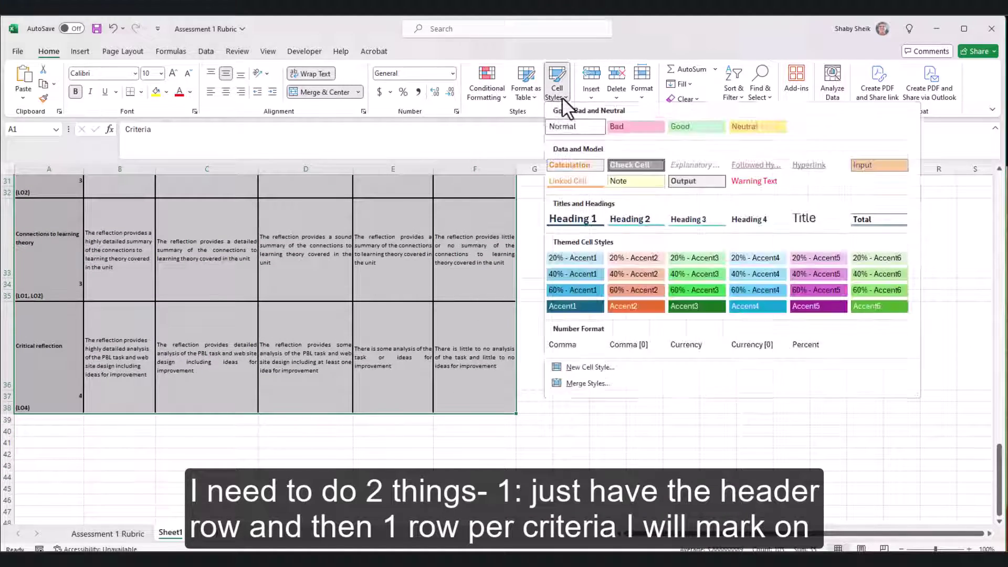
{"action": "left_click", "coordinate": [555, 126]}
{"action": "left_click", "coordinate": [597, 271]}
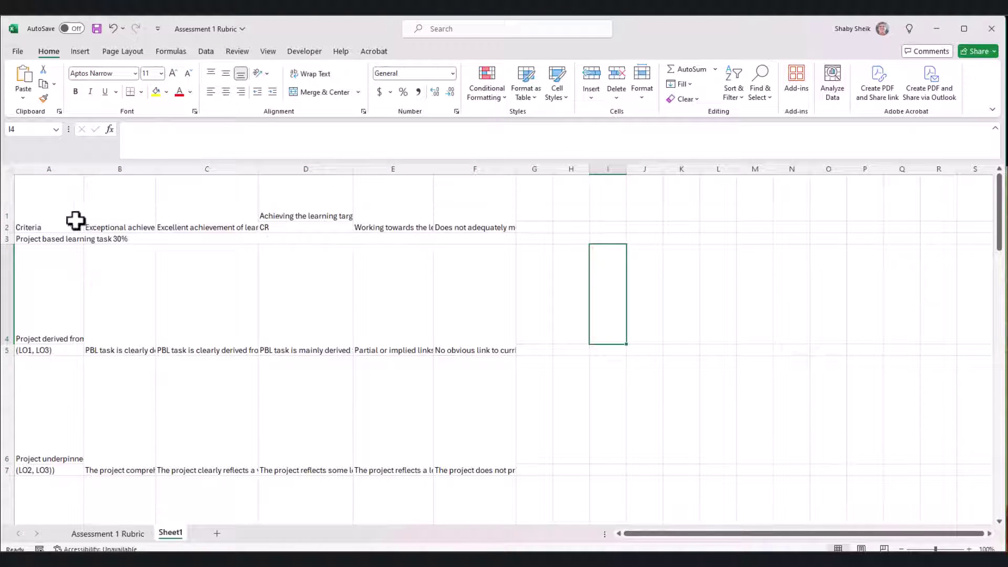
{"action": "key", "text": "ctrl+z"}
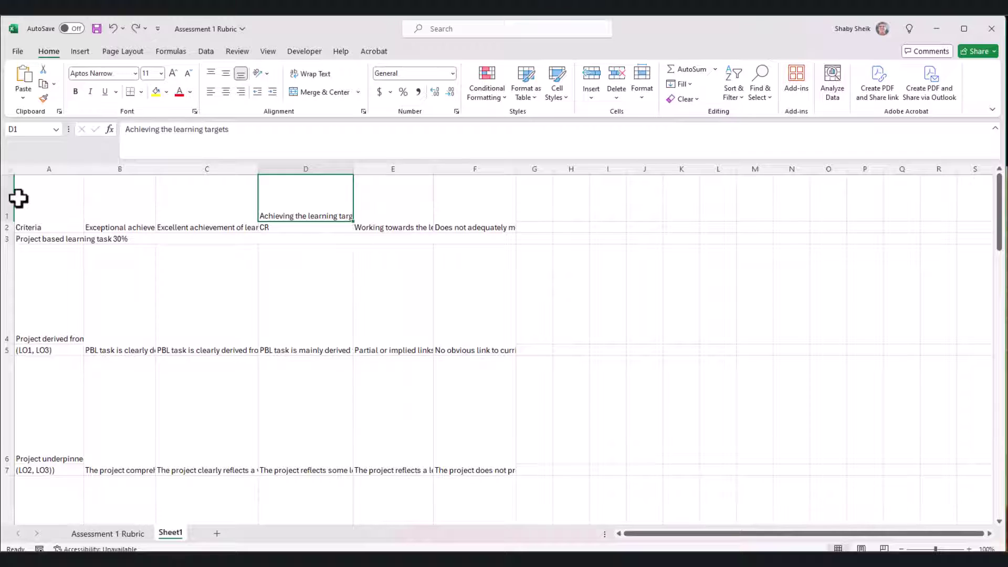
- Unmerge all merged cells in rows 1–38 and make rows 2 and 3 taller
{"action": "left_click_drag", "start_coordinate": [6, 227], "coordinate": [64, 406]}
{"action": "left_click", "coordinate": [359, 92]}
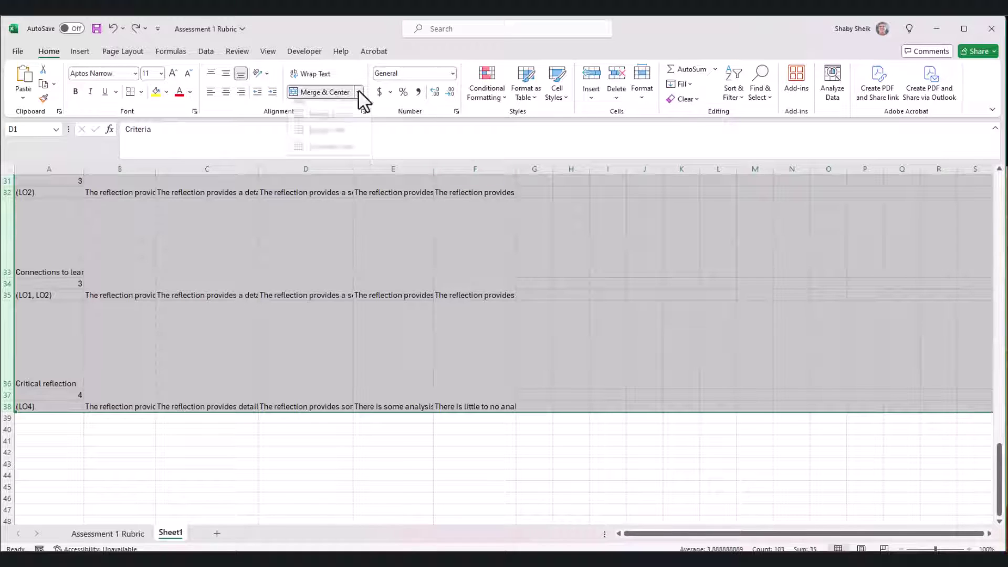
{"action": "left_click", "coordinate": [328, 151]}
{"action": "left_click", "coordinate": [695, 293]}
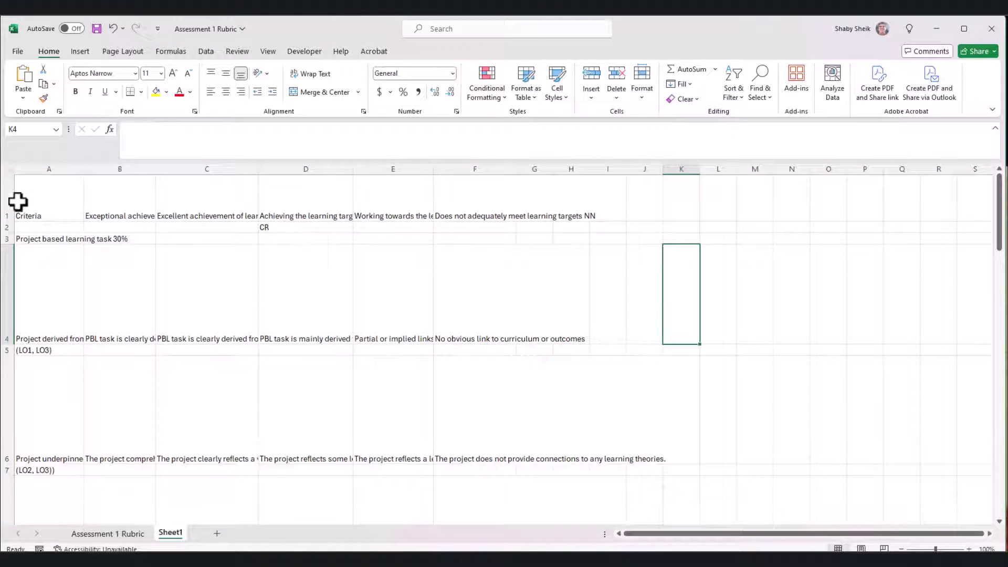
{"action": "left_click_drag", "start_coordinate": [9, 233], "coordinate": [11, 273]}
{"action": "left_click_drag", "start_coordinate": [25, 189], "coordinate": [477, 216]}
- Wrap the rubric text and move 'CR' from D2 to the end of D1's header
{"action": "left_click", "coordinate": [317, 74]}
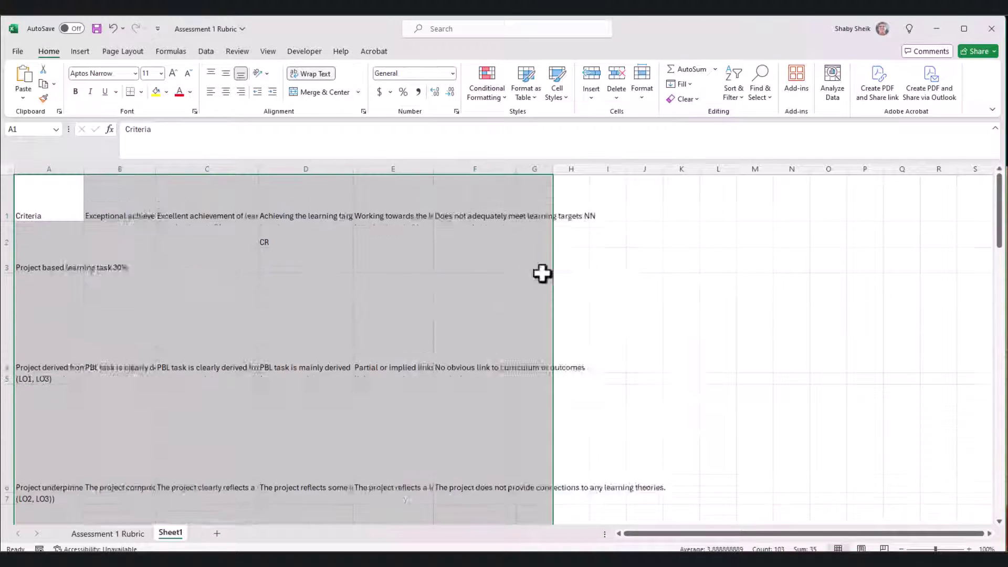
{"action": "left_click", "coordinate": [680, 260]}
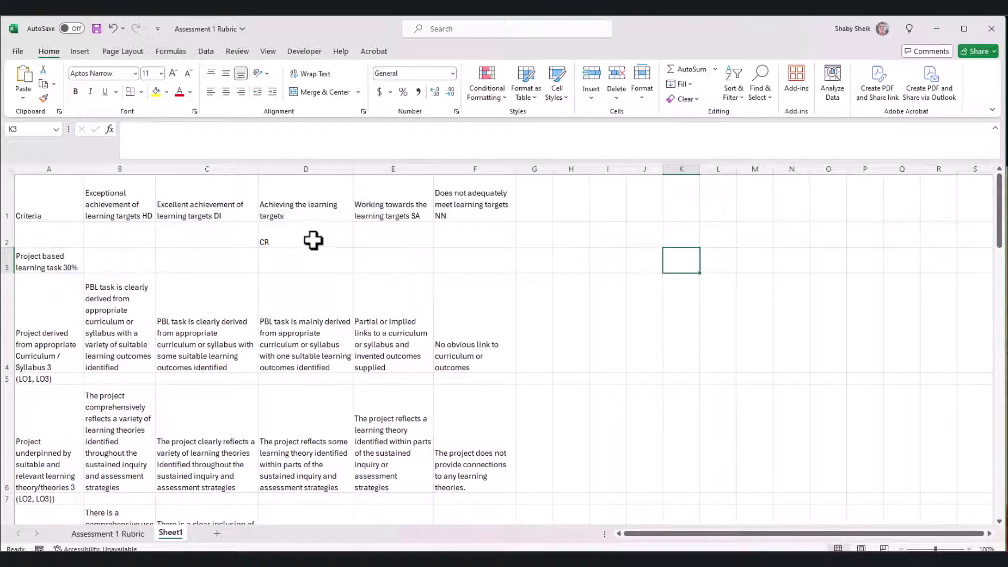
{"action": "left_click", "coordinate": [291, 243]}
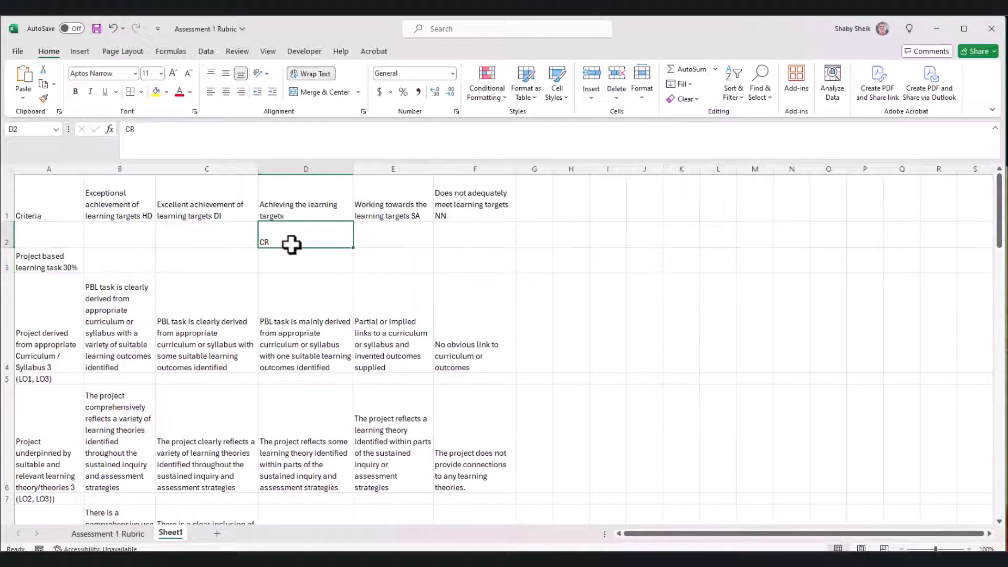
{"action": "left_click", "coordinate": [151, 129]}
{"action": "key", "text": "BackSpace"}
{"action": "key", "text": "BackSpace"}
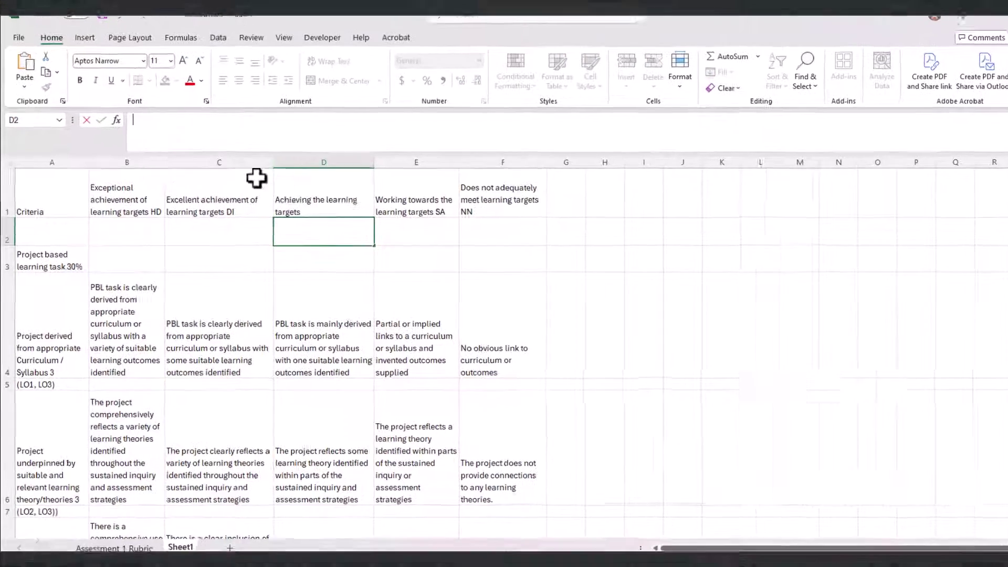
{"action": "left_click", "coordinate": [318, 210]}
{"action": "left_click", "coordinate": [253, 125]}
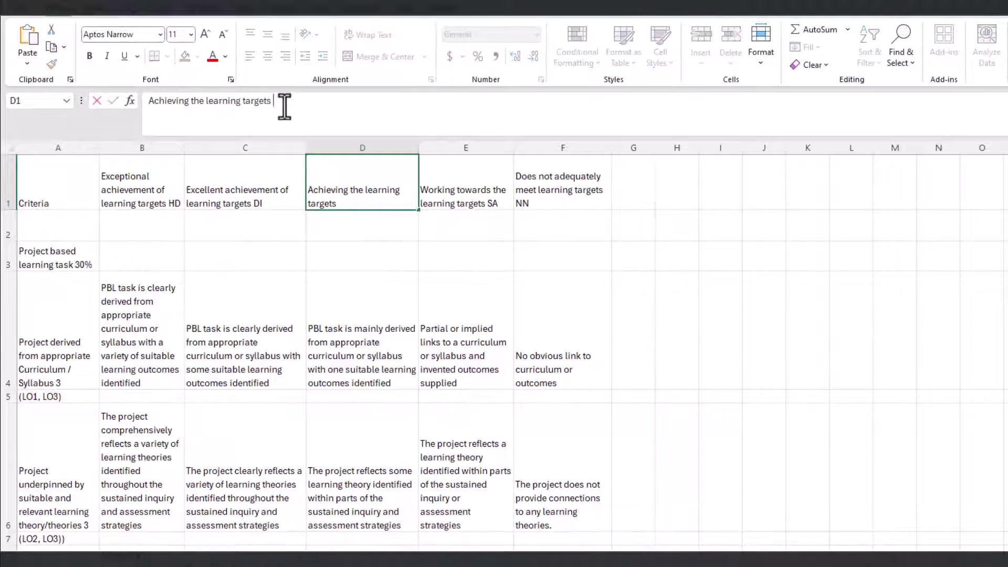
{"action": "type", "text": "CR"}
{"action": "left_click", "coordinate": [113, 101]}
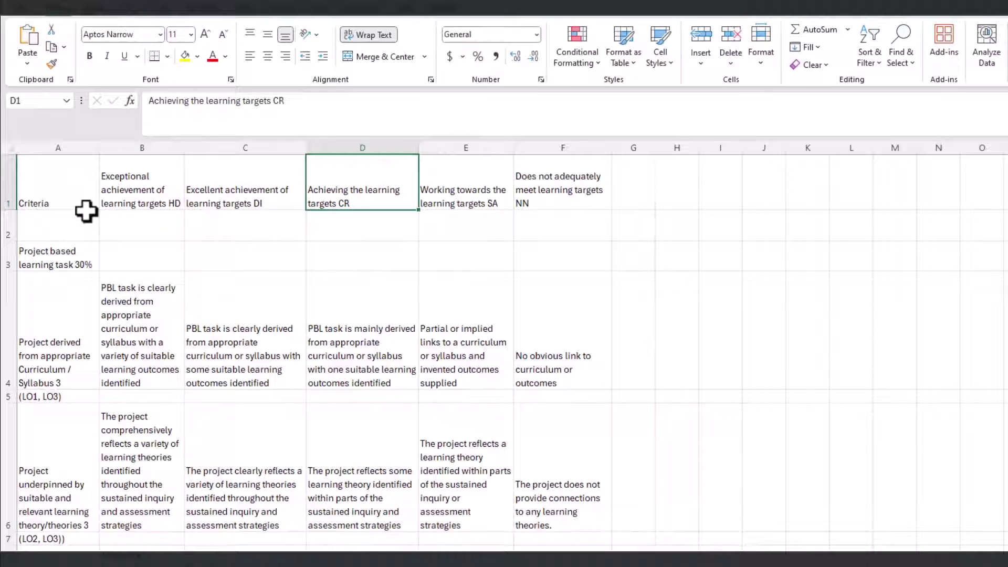
- Delete the empty row 2 and the 'Project based learning task 30%' row
{"action": "left_click", "coordinate": [4, 223]}
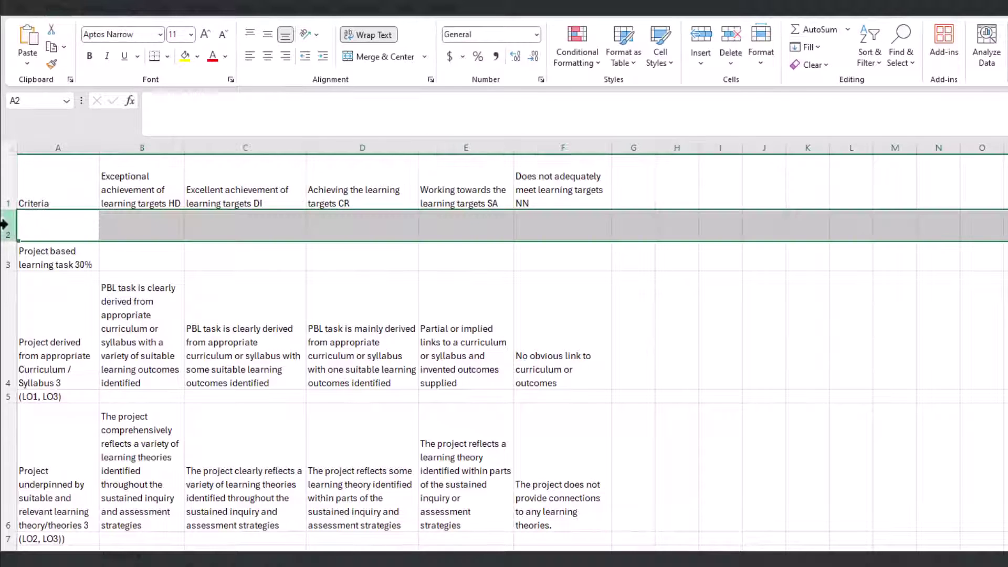
{"action": "left_click", "coordinate": [734, 67]}
{"action": "left_click", "coordinate": [742, 102]}
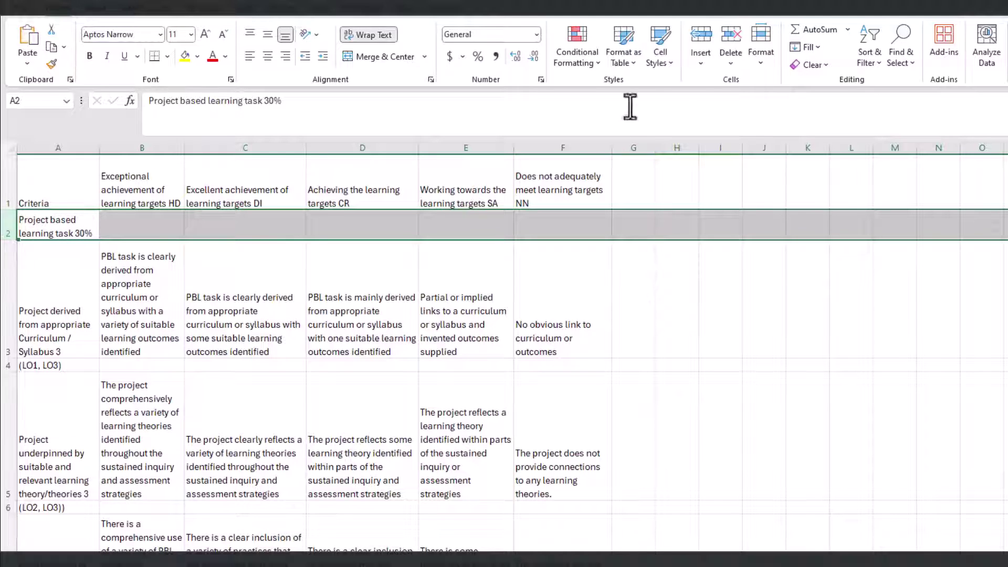
{"action": "left_click", "coordinate": [725, 59]}
{"action": "left_click", "coordinate": [754, 101]}
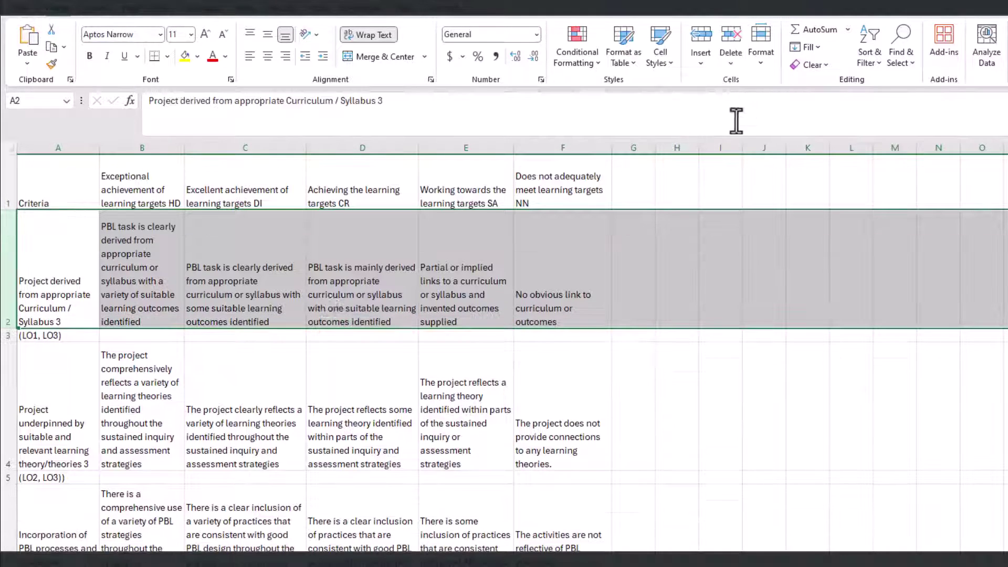
- Move the '(LO1, LO3)' outcome codes from A3 onto the 'Syllabus 3' criterion in A2
{"action": "left_click", "coordinate": [67, 335]}
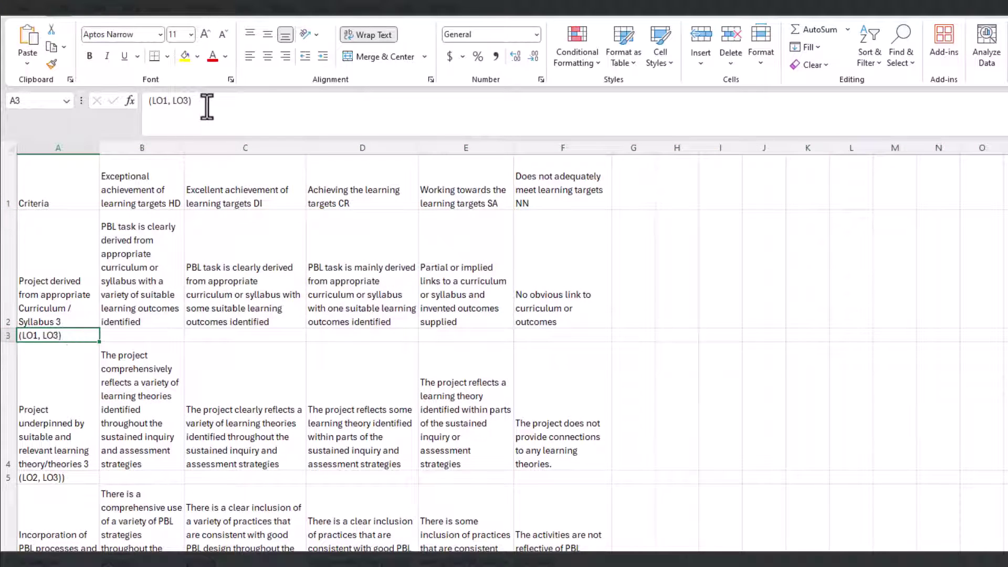
{"action": "left_click_drag", "start_coordinate": [207, 102], "coordinate": [140, 105]}
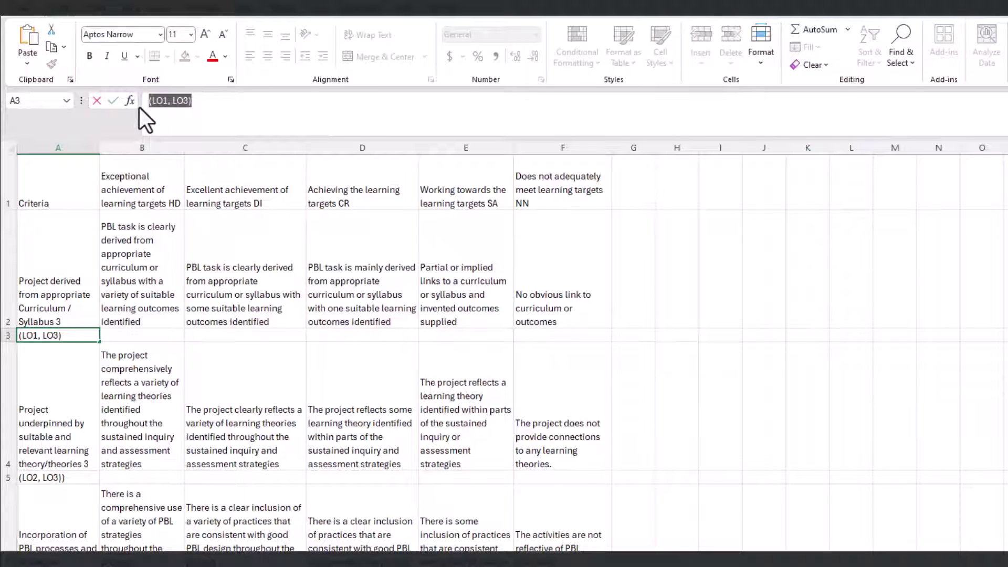
{"action": "key", "text": "ctrl+x"}
{"action": "left_click", "coordinate": [83, 304]}
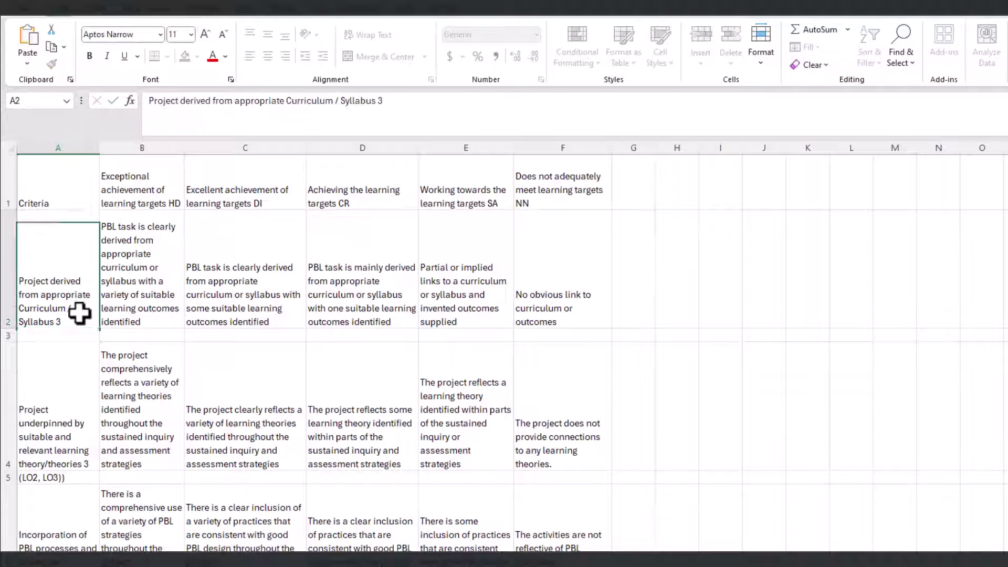
{"action": "left_click", "coordinate": [389, 100]}
{"action": "key", "text": "ctrl+v"}
{"action": "key", "text": "Return"}
{"action": "scroll", "coordinate": [184, 299], "scroll_direction": "down", "scroll_amount": 3}
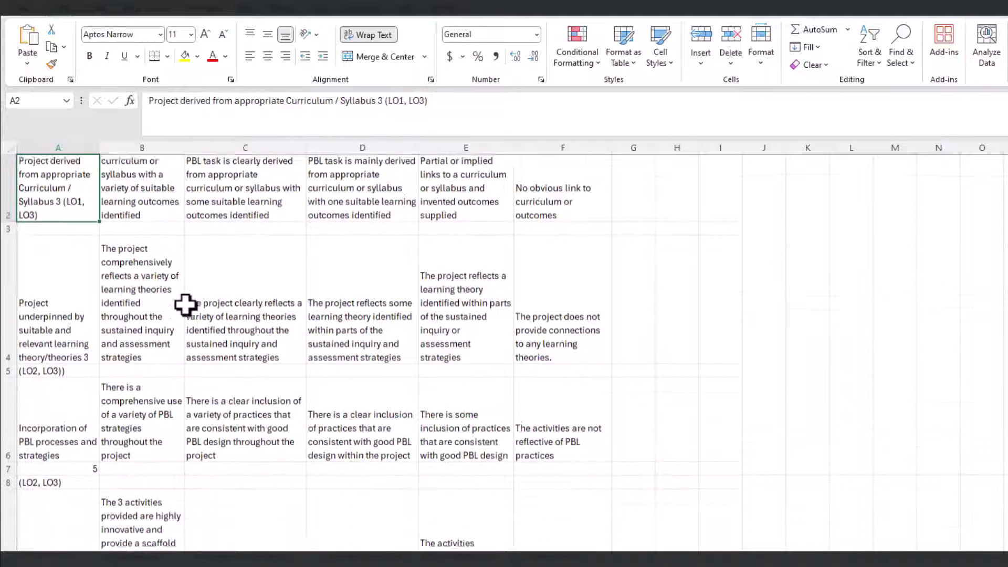
- Move A5's outcome codes onto the end of the learning theory criterion in A4
{"action": "left_click", "coordinate": [77, 359]}
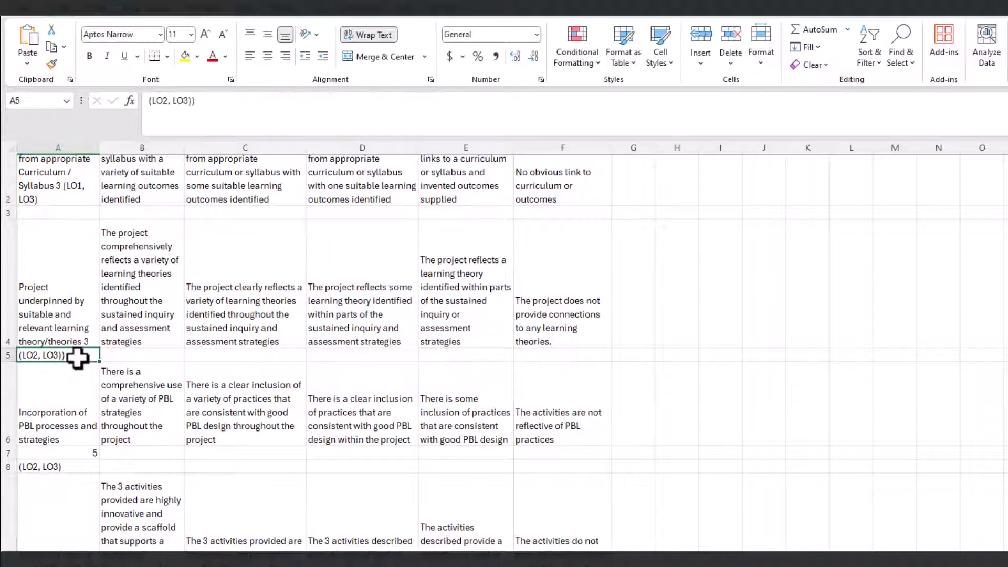
{"action": "left_click", "coordinate": [140, 108]}
{"action": "key", "text": "ctrl+a"}
{"action": "key", "text": "ctrl+x"}
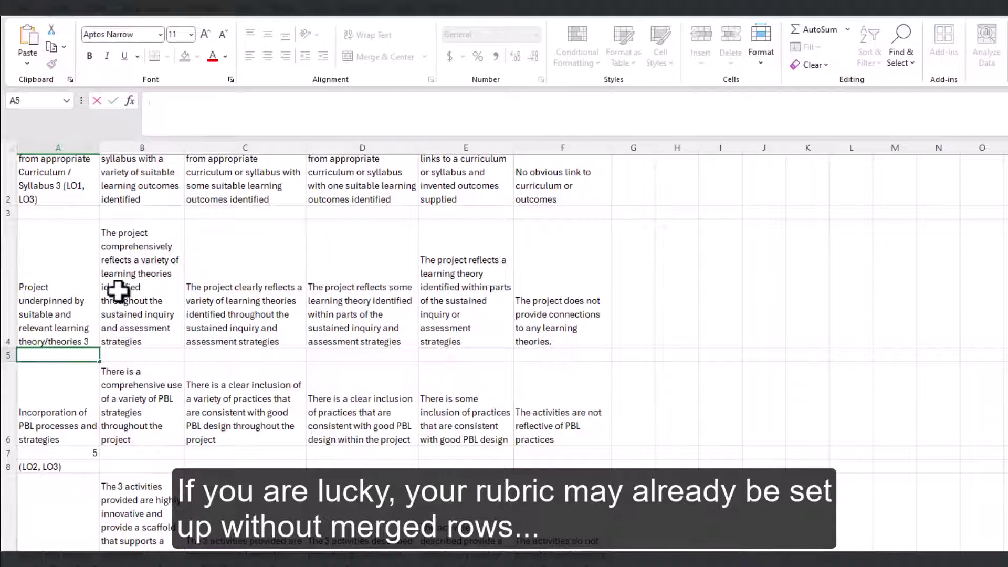
{"action": "key", "text": "shift+Return"}
{"action": "left_click", "coordinate": [489, 102]}
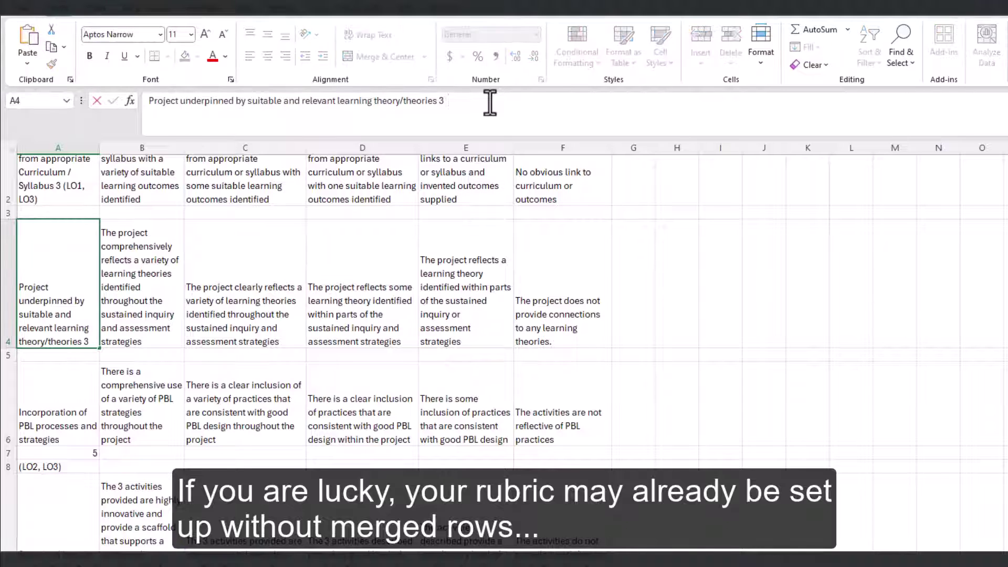
{"action": "key", "text": "ctrl+v"}
{"action": "left_click", "coordinate": [113, 101]}
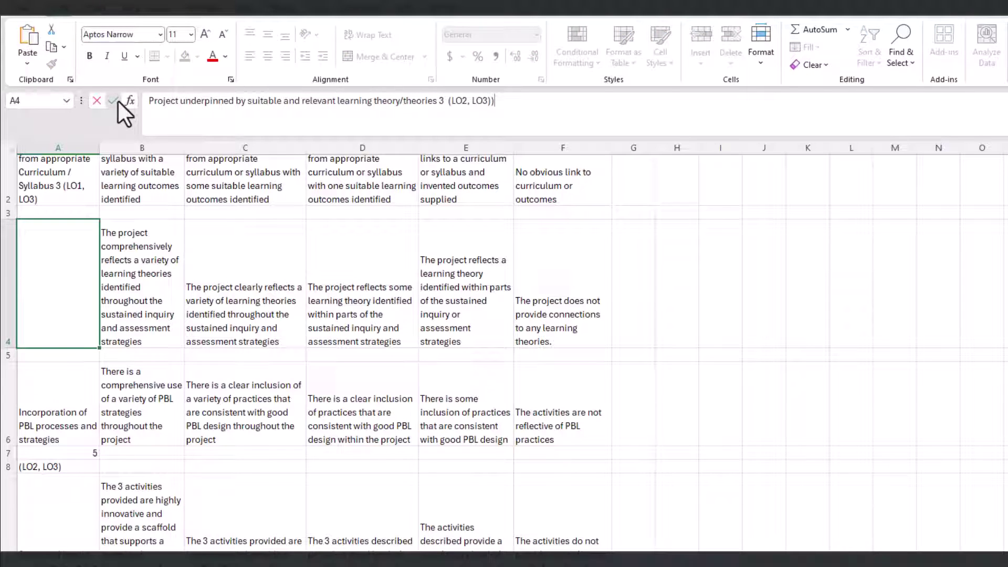
{"action": "left_click", "coordinate": [505, 105]}
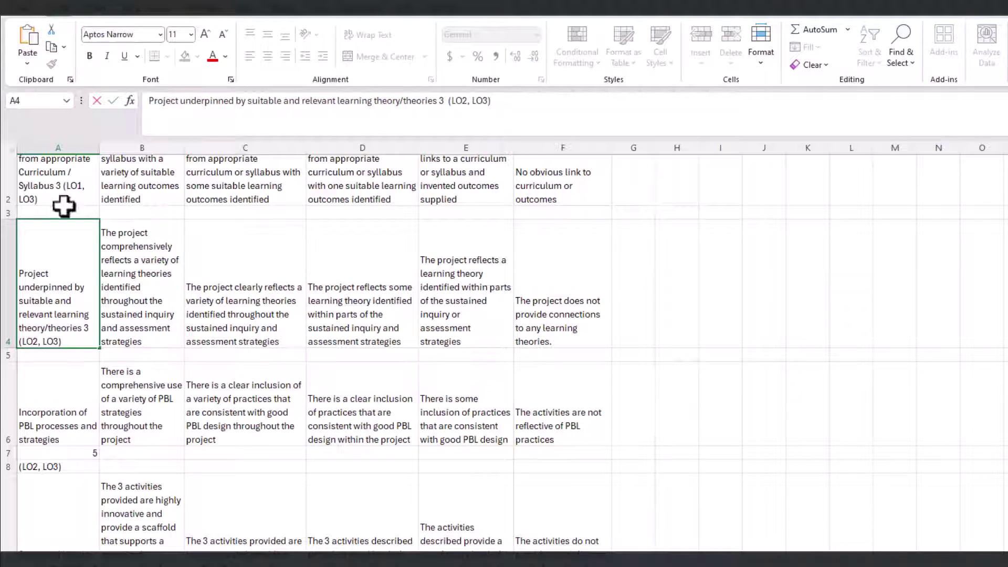
- Delete the now-empty rows 3 and 4
{"action": "left_click", "coordinate": [8, 213]}
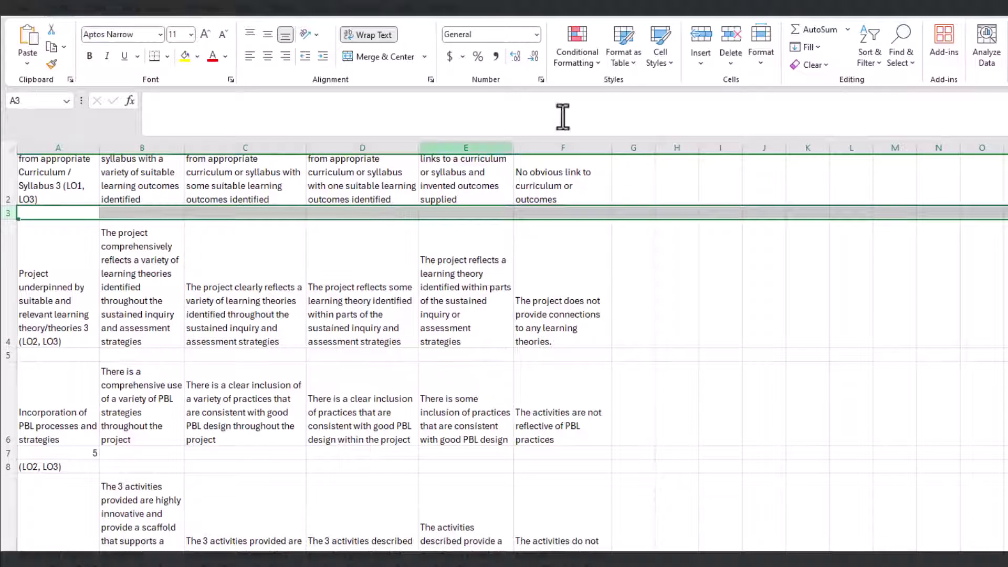
{"action": "left_click", "coordinate": [726, 64]}
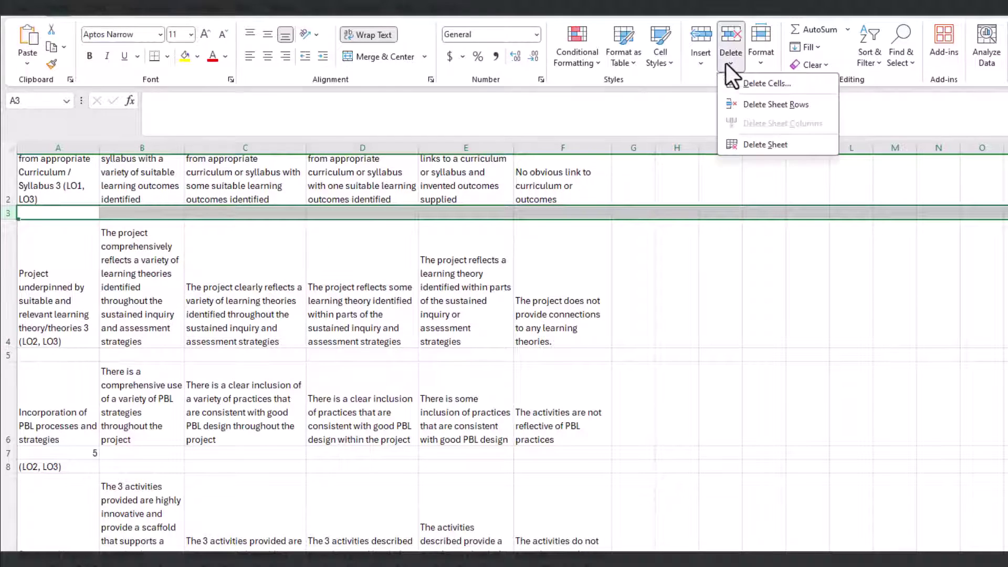
{"action": "left_click", "coordinate": [760, 104]}
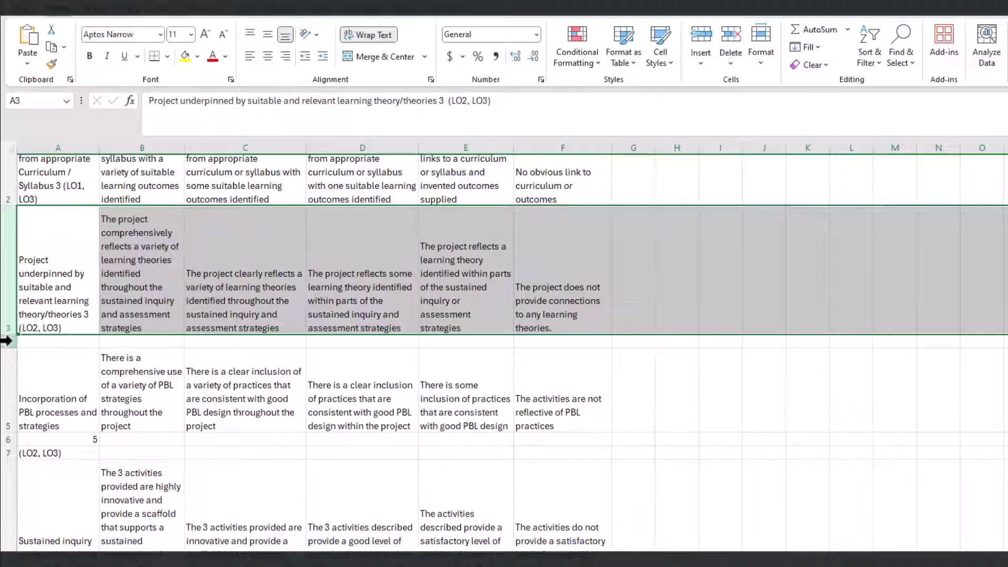
{"action": "left_click", "coordinate": [7, 341]}
{"action": "left_click", "coordinate": [734, 62]}
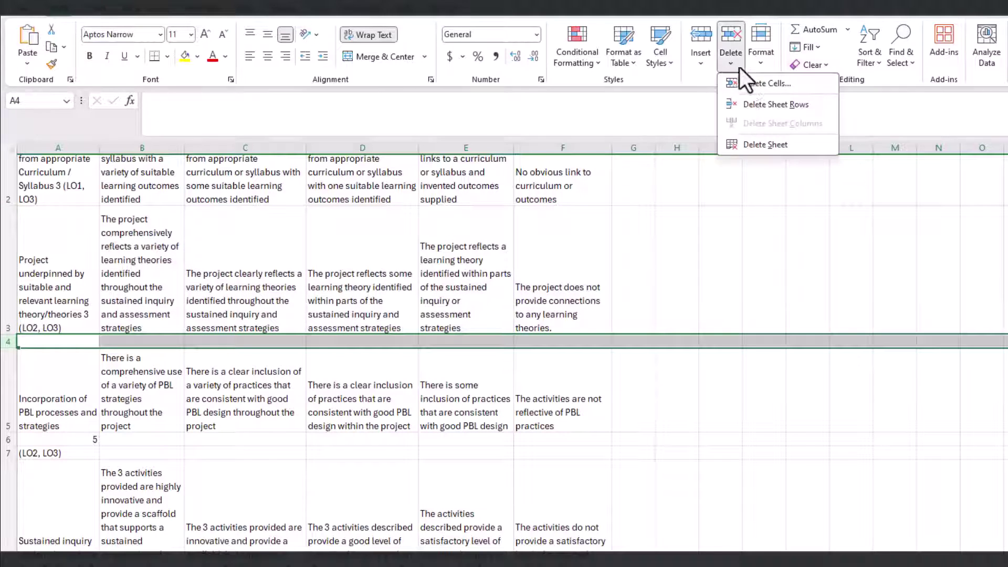
{"action": "left_click", "coordinate": [749, 101]}
- Append '5 (LO2, LO3)' to Incorporation of PBL and '(LO4)' to Sustained inquiry, deleting leftover rows
{"action": "left_click", "coordinate": [363, 103]}
{"action": "type", "text": "v5 LO2, LO"}
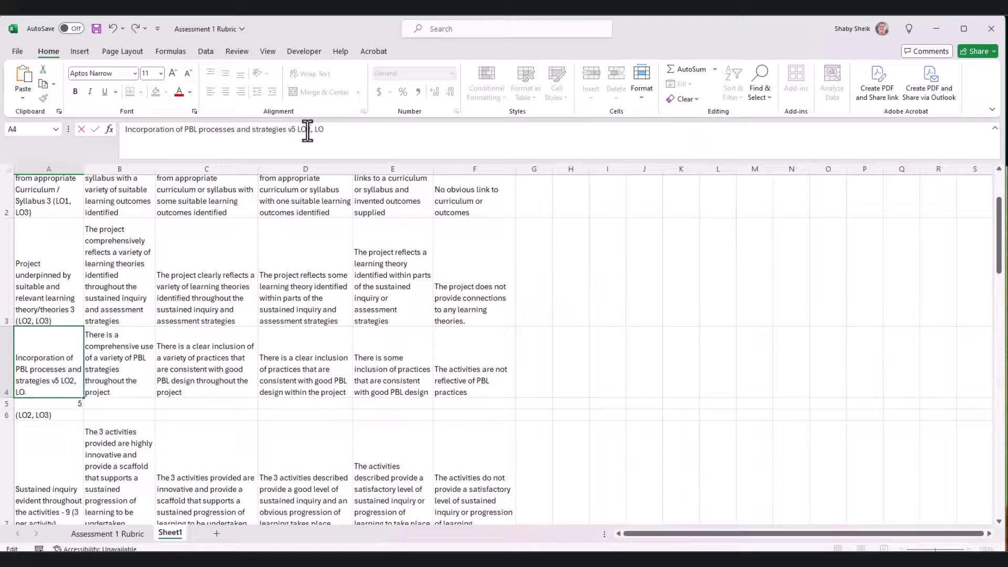
{"action": "type", "text": "3)"}
{"action": "key", "text": "Return"}
{"action": "left_click_drag", "start_coordinate": [6, 403], "coordinate": [7, 415]}
{"action": "key", "text": "ctrl+minus"}
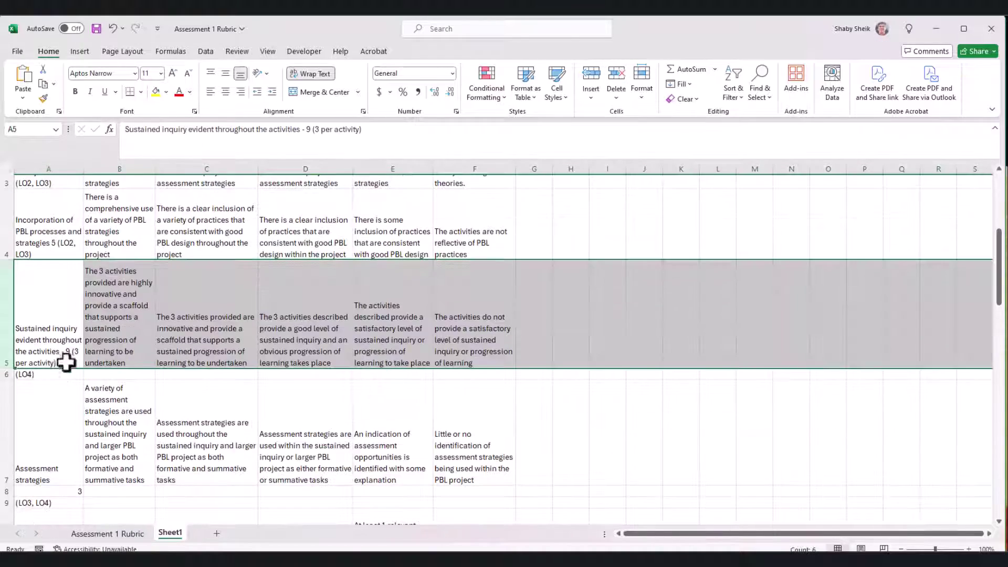
{"action": "left_click", "coordinate": [362, 129]}
{"action": "type", "text": "(LO4)"}
{"action": "left_click", "coordinate": [7, 374]}
{"action": "key", "text": "ctrl+minus"}
- Move the outcome codes onto Assessment strategies and delete its leftover mark rows
{"action": "left_click", "coordinate": [162, 129]}
{"action": "key", "text": "ctrl+x"}
{"action": "left_click", "coordinate": [226, 129]}
{"action": "key", "text": "ctrl+v"}
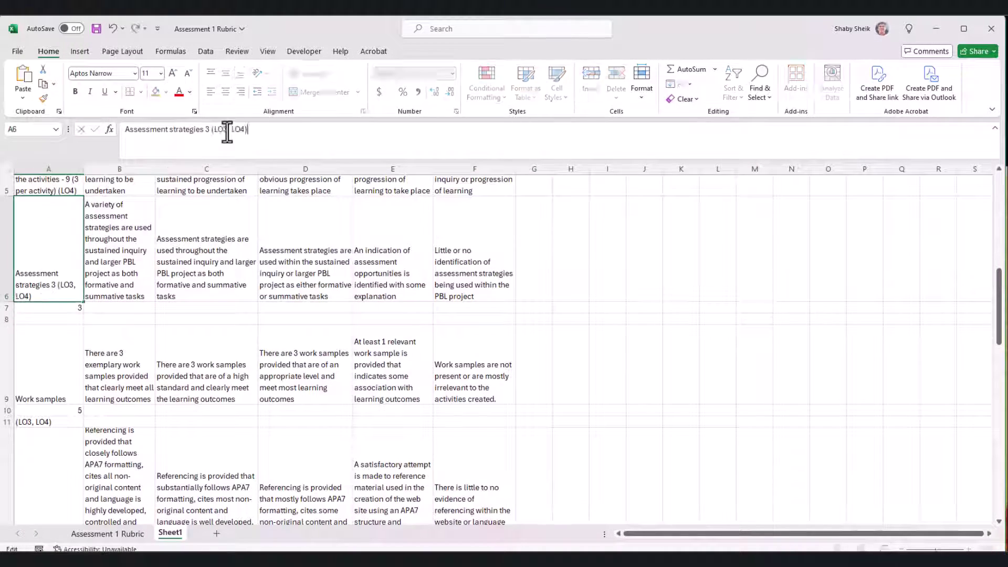
{"action": "key", "text": "ctrl+minus"}
{"action": "mouse_move", "coordinate": [7, 307]}
{"action": "left_mouse_down"}
{"action": "mouse_move", "coordinate": [7, 338]}
{"action": "mouse_move", "coordinate": [6, 318]}
{"action": "left_mouse_up"}
{"action": "left_click", "coordinate": [32, 399]}
{"action": "key", "text": "ctrl+x"}
{"action": "left_click", "coordinate": [32, 364]}
- Give the Work samples criterion 5 points with its outcome codes and remove leftover mark rows
{"action": "left_click", "coordinate": [198, 129]}
{"action": "type", "text": "5"}
{"action": "key", "text": "ctrl+v"}
{"action": "scroll", "coordinate": [153, 262], "scroll_direction": "down", "scroll_amount": 1}
{"action": "left_click", "coordinate": [615, 92]}
{"action": "scroll", "coordinate": [480, 286], "scroll_direction": "up", "scroll_amount": 5}
{"action": "scroll", "coordinate": [301, 394], "scroll_direction": "down", "scroll_amount": 4}
- Append '2 (LO3)' to References and suitable language and '5 (LO3, LO4)' to Required content, deleting leftovers
{"action": "left_click", "coordinate": [246, 129]}
{"action": "type", "text": "2 (LO3)"}
{"action": "left_click", "coordinate": [616, 98]}
{"action": "left_click", "coordinate": [638, 131]}
{"action": "left_click", "coordinate": [246, 129]}
{"action": "type", "text": "5 (LO3, LO4)"}
{"action": "left_click", "coordinate": [616, 98]}
{"action": "left_click", "coordinate": [645, 130]}
{"action": "left_click", "coordinate": [247, 129]}
{"action": "type", "text": "5 (LO3, LO4)"}
- Remove LO3 from Content accessibility and delete the leftover rows and section heading
{"action": "left_click_drag", "start_coordinate": [227, 129], "coordinate": [208, 130]}
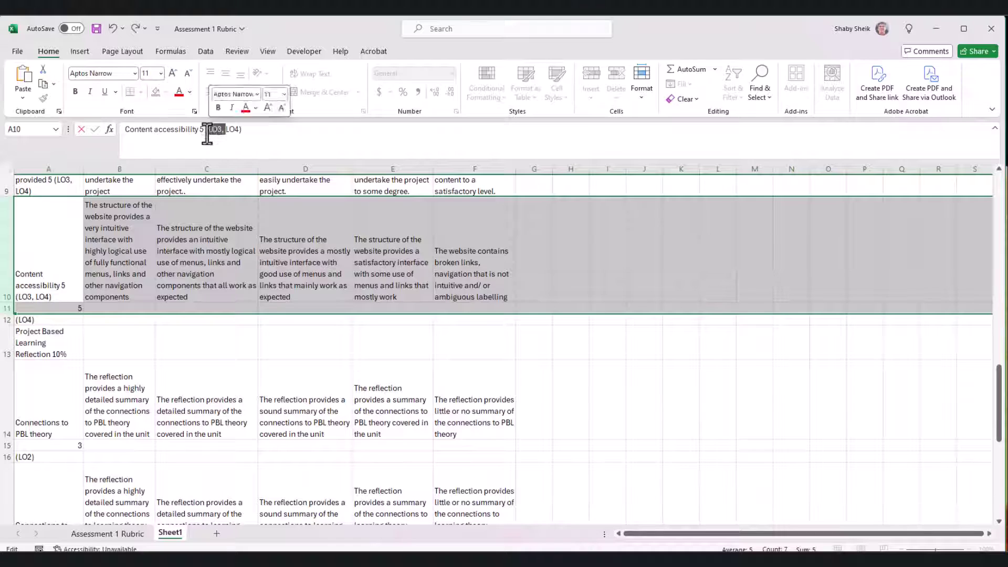
{"action": "key", "text": "Delete"}
{"action": "left_click_drag", "start_coordinate": [6, 308], "coordinate": [7, 320]}
{"action": "left_click", "coordinate": [616, 98]}
{"action": "left_click", "coordinate": [638, 130]}
{"action": "left_click", "coordinate": [616, 98]}
{"action": "left_click", "coordinate": [638, 130]}
- Append '3 (LO2, LO4)' to Connections to PBL theory and delete its leftover rows
{"action": "left_click", "coordinate": [252, 130]}
{"action": "type", "text": "3 (LO2, LO4)"}
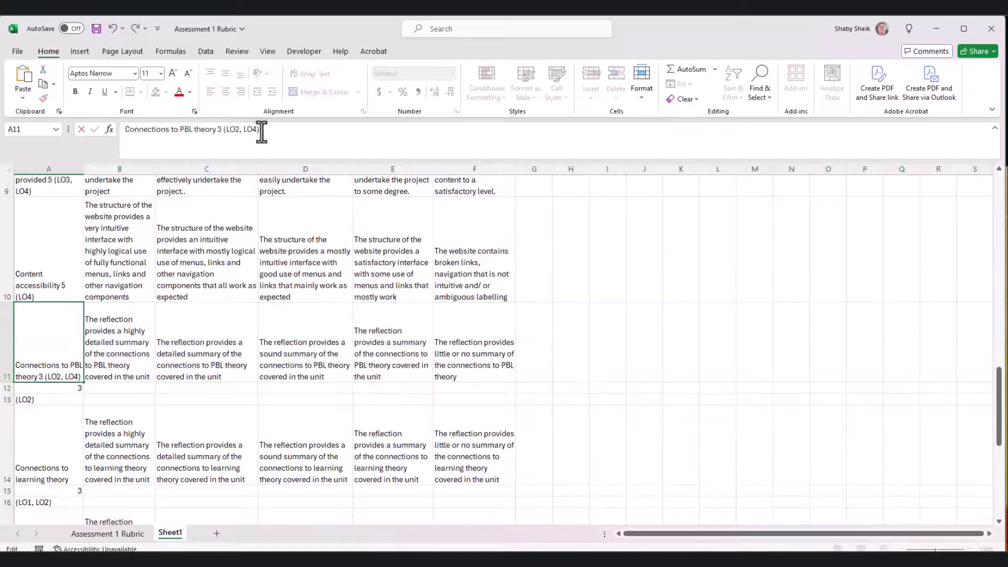
{"action": "left_click", "coordinate": [49, 390]}
{"action": "left_click_drag", "start_coordinate": [6, 388], "coordinate": [7, 399]}
{"action": "key", "text": "ctrl+minus"}
{"action": "scroll", "coordinate": [23, 218], "scroll_direction": "down", "scroll_amount": 3}
- Append points and outcome codes to Connections to learning theory and delete the rows beneath
{"action": "left_click", "coordinate": [266, 131]}
{"action": "type", "text": "3 (LO1, LO4)"}
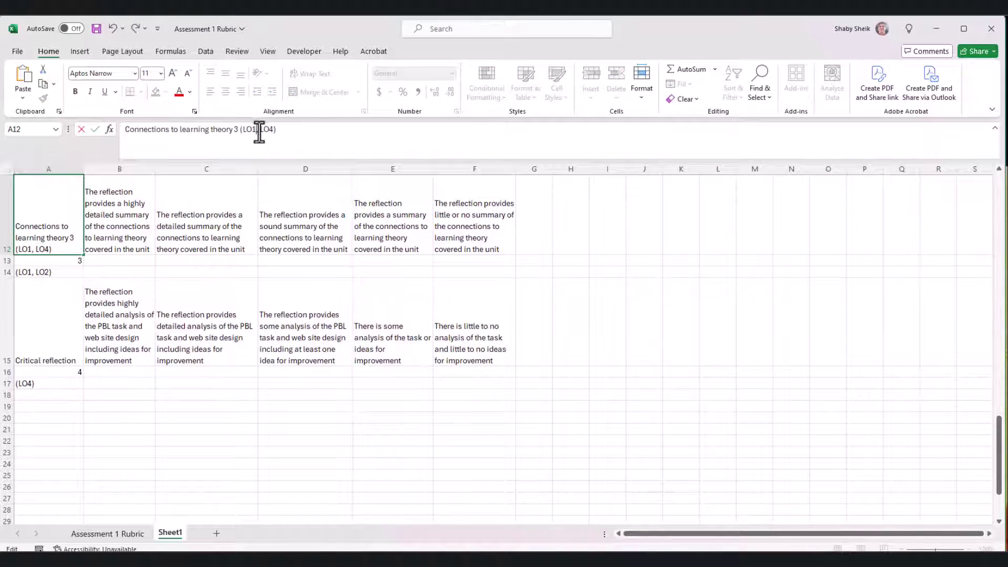
{"action": "key", "text": "BackSpace"}
{"action": "key", "text": "BackSpace"}
{"action": "type", "text": "2)"}
{"action": "left_click_drag", "start_coordinate": [6, 260], "coordinate": [6, 272]}
{"action": "left_click", "coordinate": [616, 97]}
{"action": "left_click", "coordinate": [637, 130]}
- Append '4 (LO4)' to Critical reflection and delete the last leftover rows
{"action": "left_click", "coordinate": [198, 129]}
{"action": "type", "text": "4 (LO4)"}
{"action": "left_click_drag", "start_coordinate": [6, 349], "coordinate": [6, 360]}
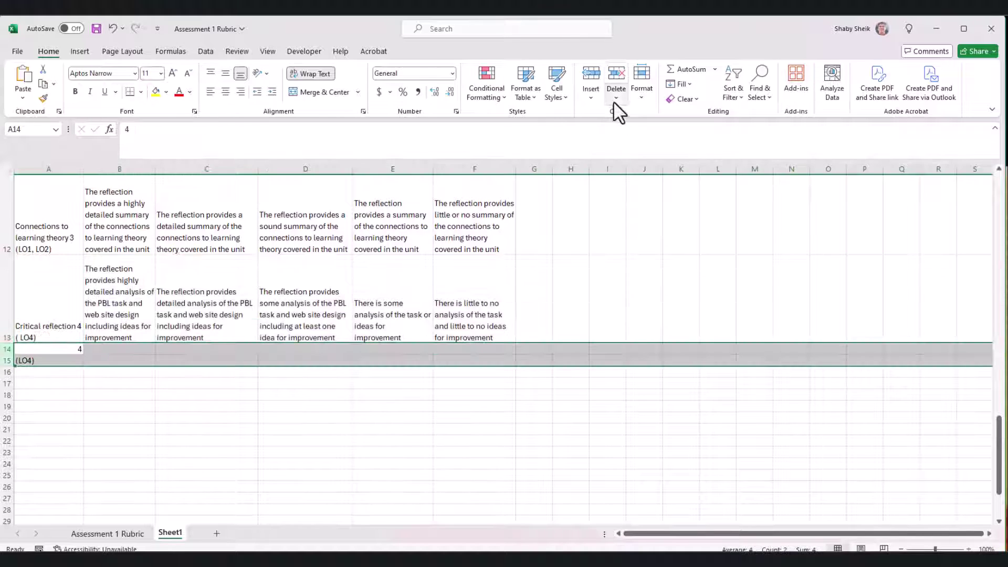
{"action": "left_click", "coordinate": [616, 97]}
{"action": "left_click", "coordinate": [638, 131]}
- Widen column B of the rubric
{"action": "left_click", "coordinate": [571, 386]}
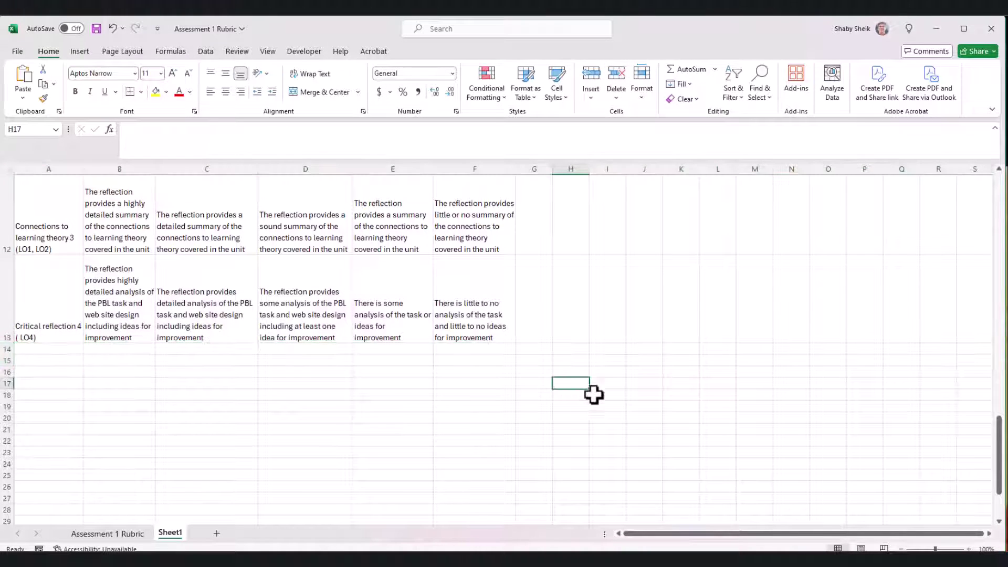
{"action": "scroll", "coordinate": [231, 307], "scroll_direction": "up", "scroll_amount": 4}
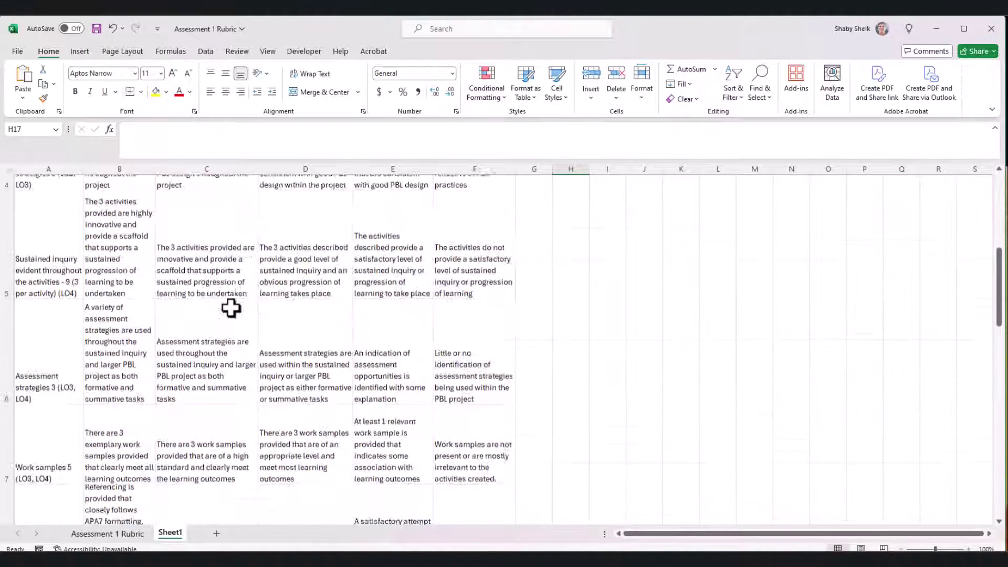
{"action": "left_click_drag", "start_coordinate": [155, 173], "coordinate": [185, 173]}
- AutoFit the row height of every rubric row so the wrapped text fits
{"action": "left_click_drag", "start_coordinate": [27, 203], "coordinate": [488, 417]}
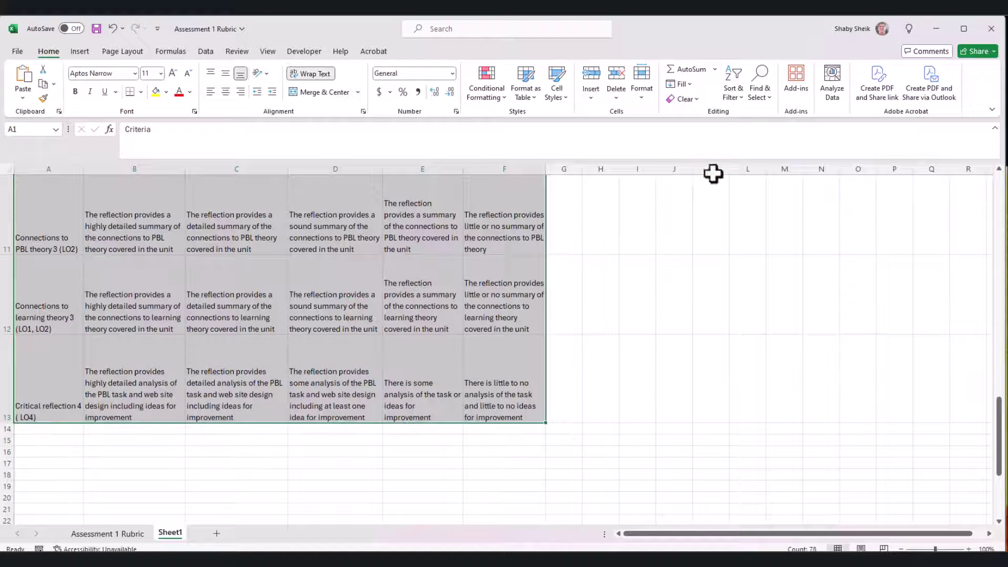
{"action": "left_click", "coordinate": [638, 99]}
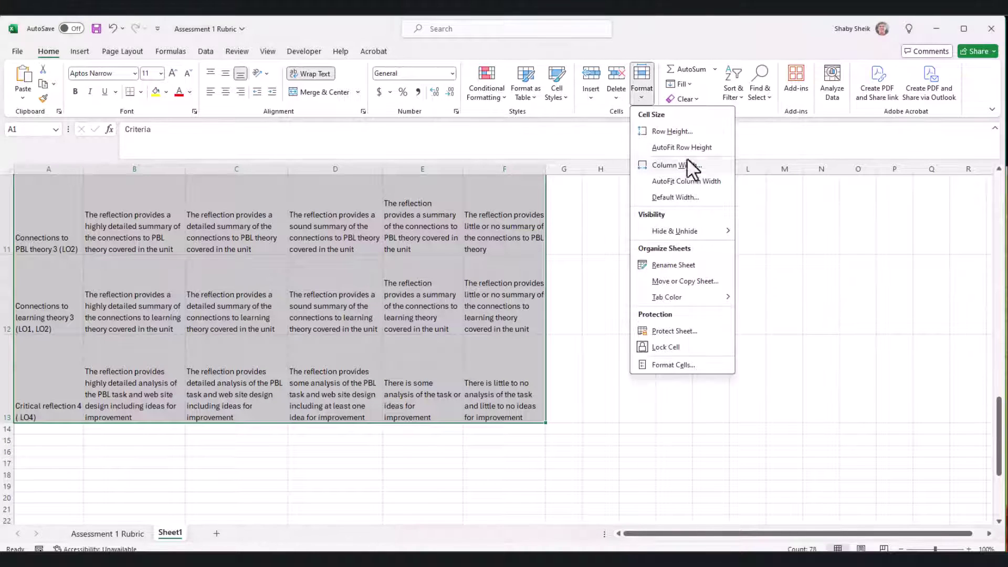
{"action": "left_click", "coordinate": [681, 148]}
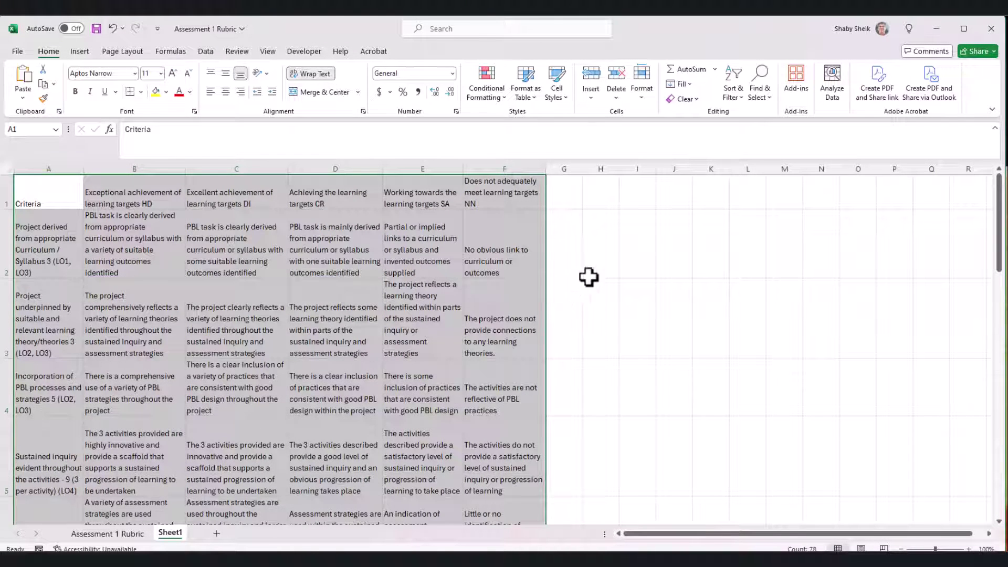
{"action": "left_click", "coordinate": [589, 274]}
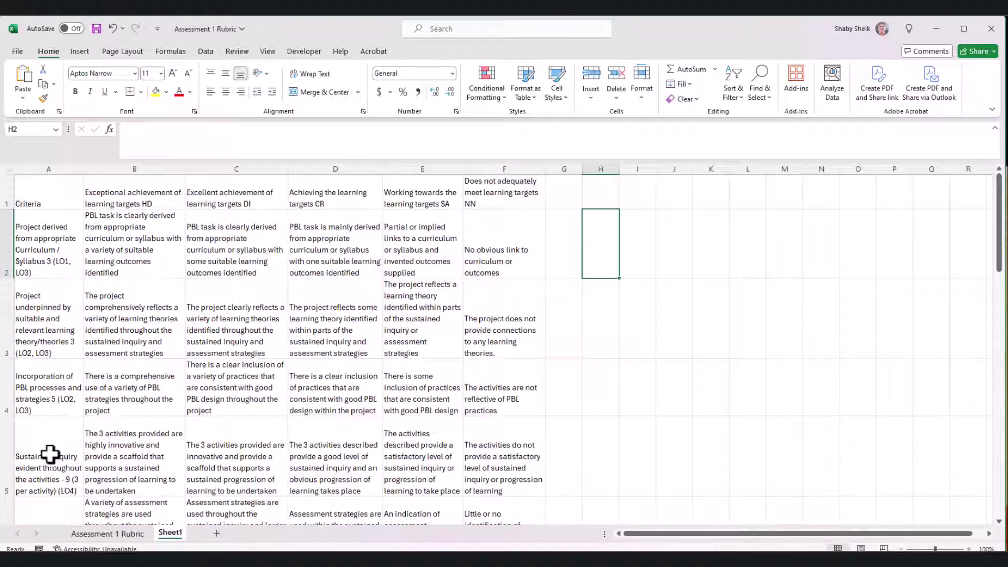
{"action": "scroll", "coordinate": [50, 452], "scroll_direction": "down", "scroll_amount": 5}
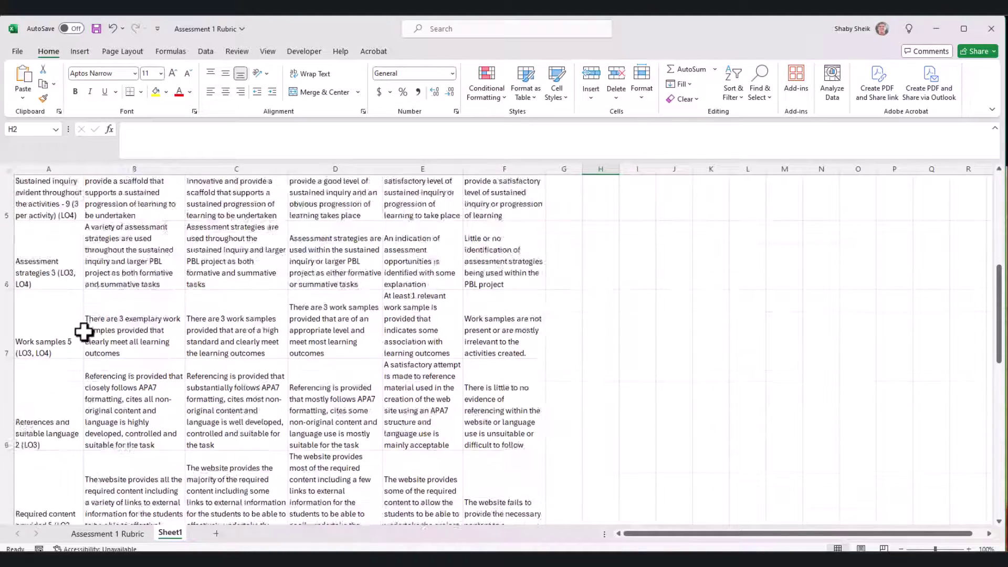
{"action": "scroll", "coordinate": [254, 315], "scroll_direction": "up", "scroll_amount": 6}
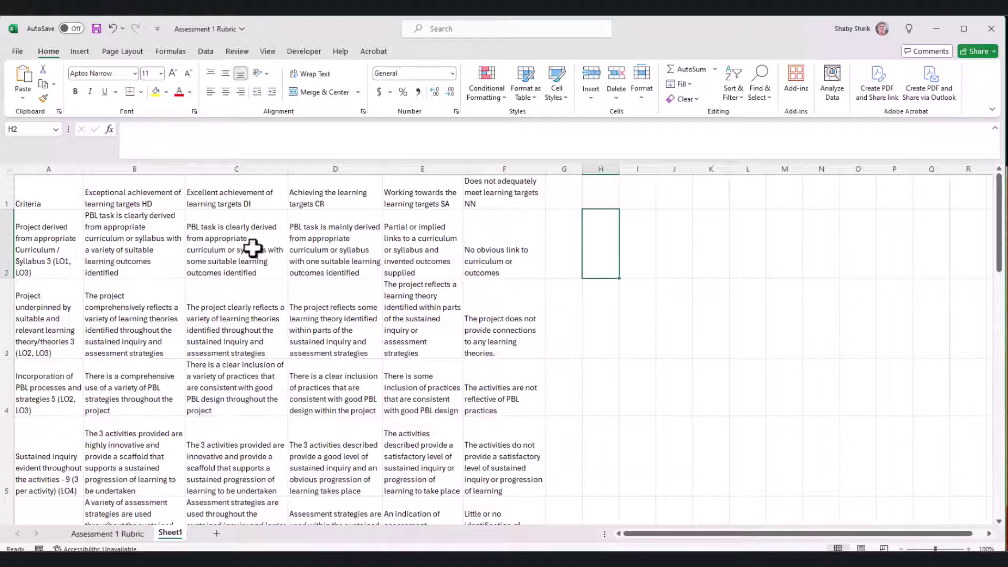
{"action": "left_click", "coordinate": [5, 229]}
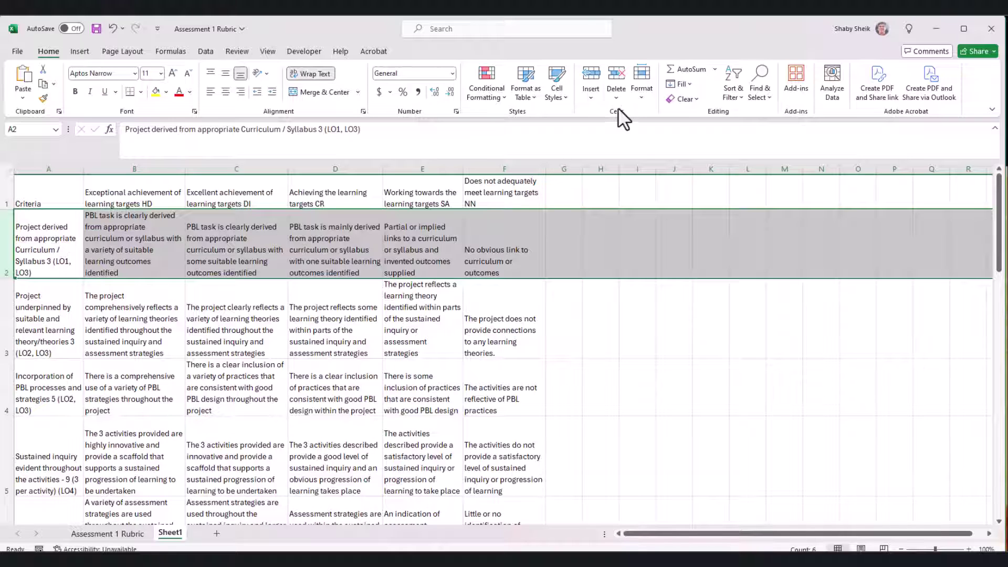
- Insert a blank row 2 under the grade headings and enter 3 in B2 under HD
{"action": "left_click", "coordinate": [590, 97]}
{"action": "left_click", "coordinate": [619, 130]}
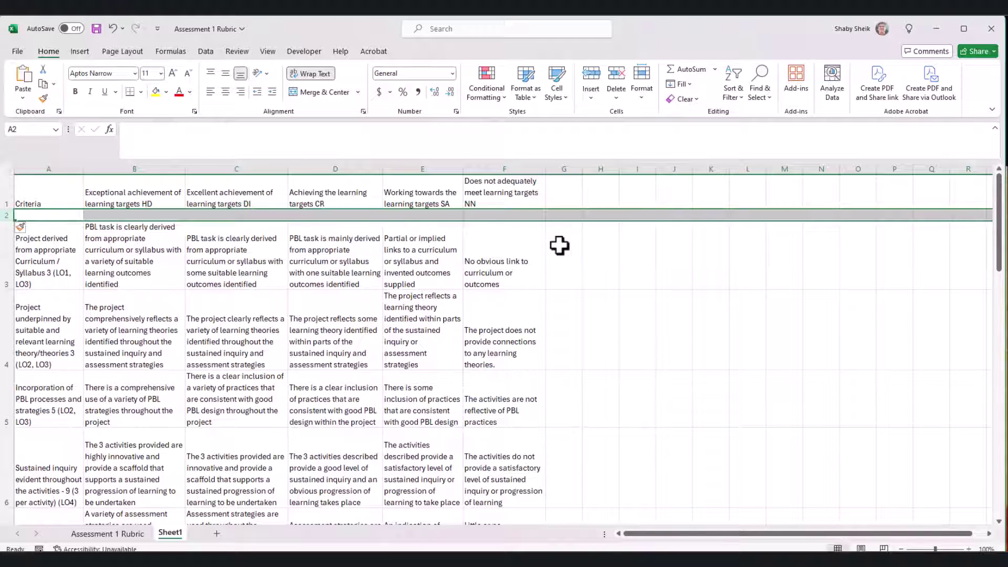
{"action": "left_click", "coordinate": [108, 214]}
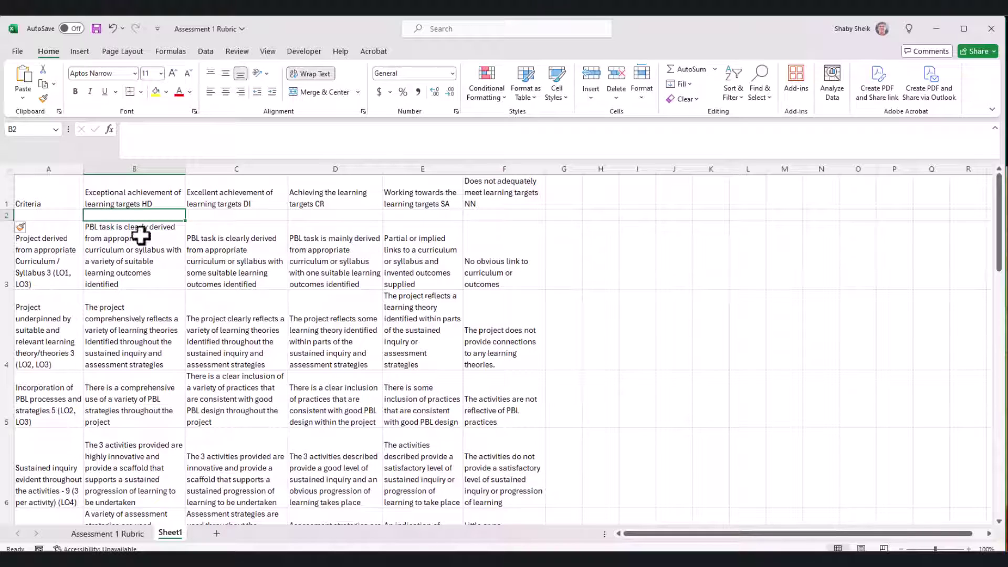
{"action": "type", "text": "3"}
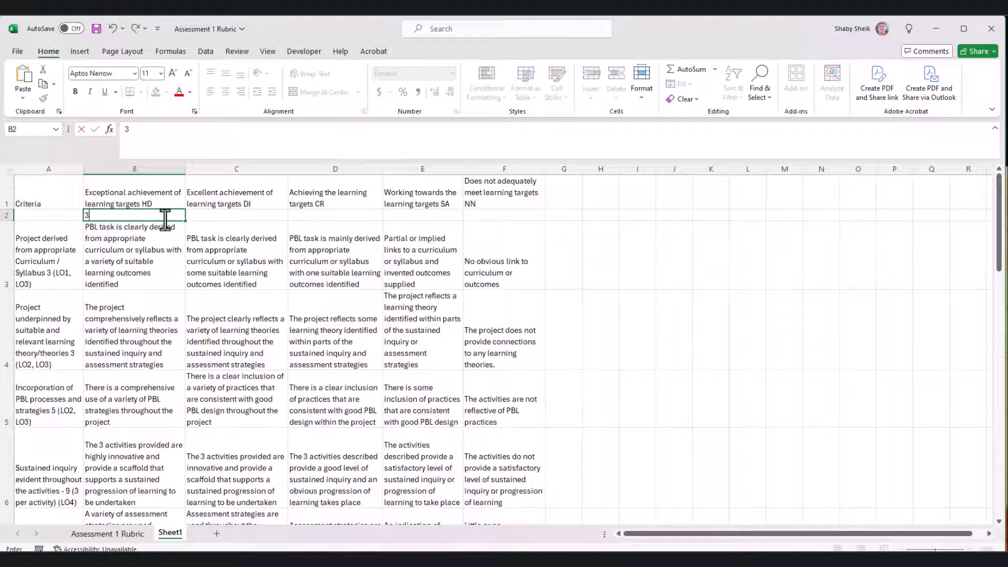
{"action": "left_click", "coordinate": [242, 243]}
{"action": "left_click", "coordinate": [242, 215]}
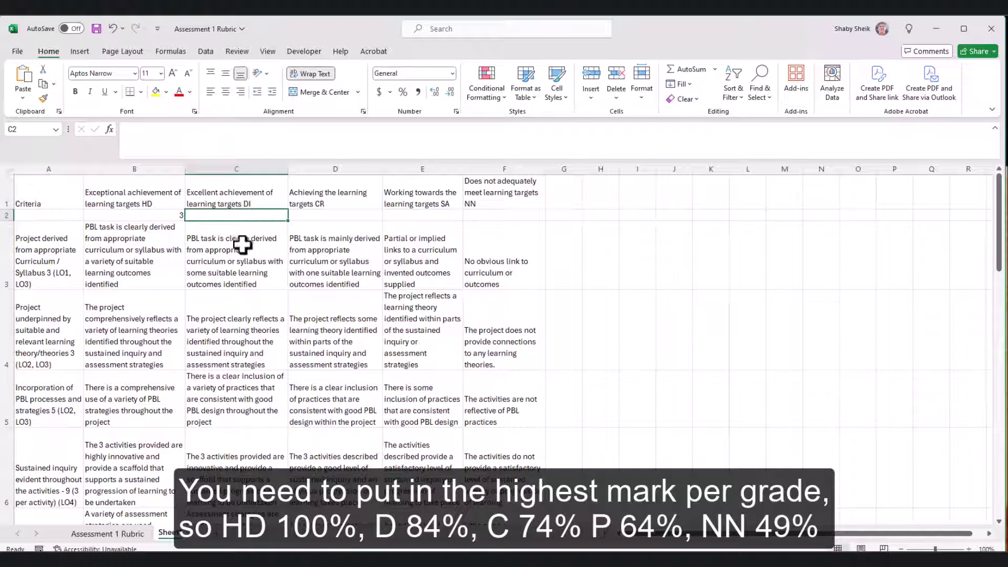
{"action": "left_click", "coordinate": [326, 217]}
{"action": "left_click", "coordinate": [432, 214]}
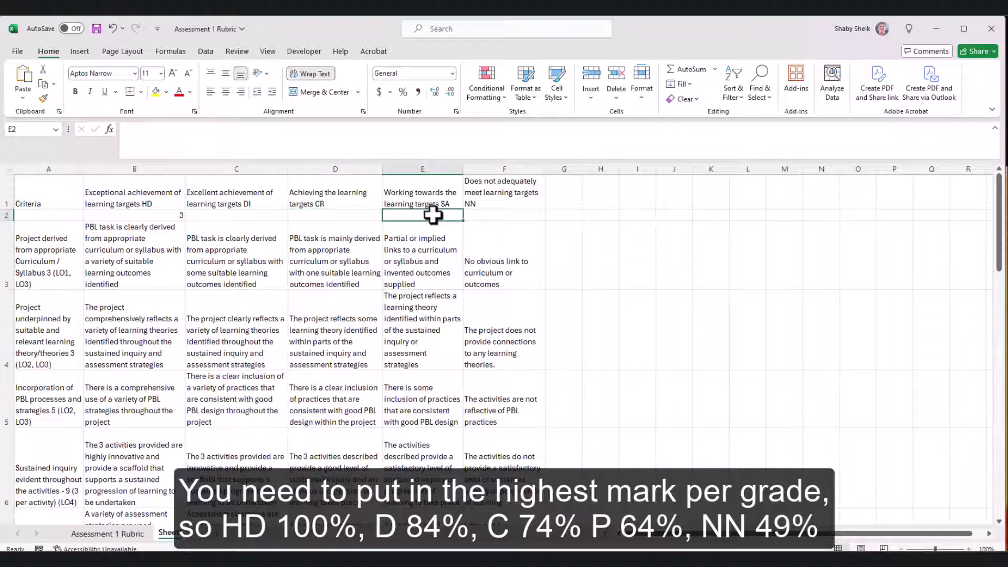
{"action": "left_click", "coordinate": [509, 217]}
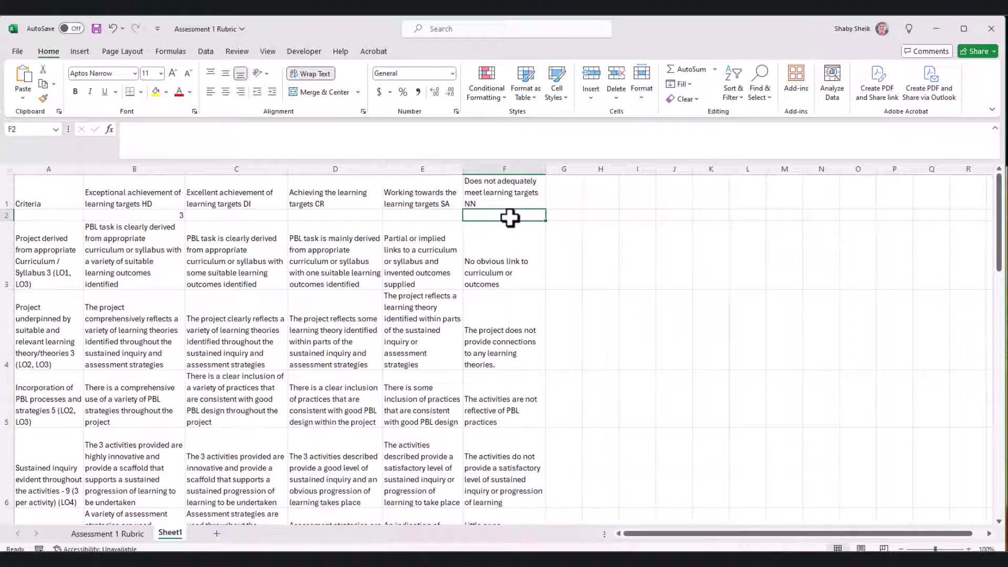
- Set the converter's question total to 3 and copy the band marks 3.00, 2.52, 2.22, 1.92, 1.47
{"action": "left_click", "coordinate": [165, 216]}
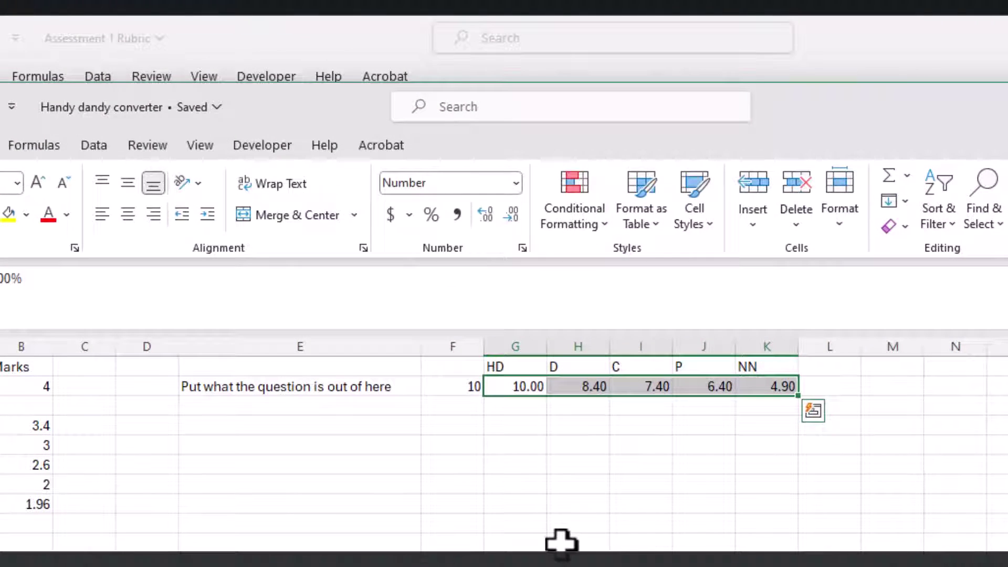
{"action": "left_click", "coordinate": [451, 389]}
{"action": "type", "text": "3"}
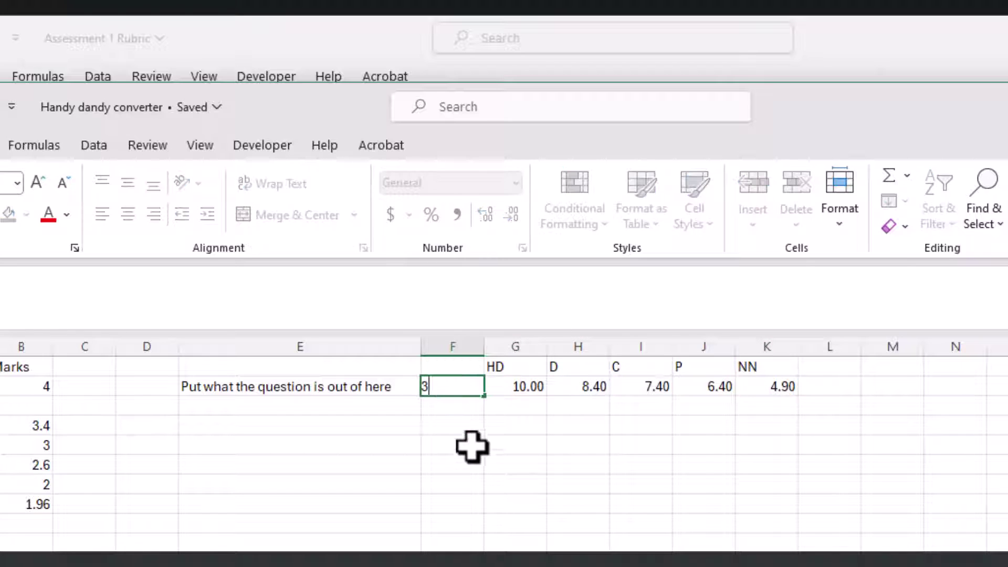
{"action": "left_click", "coordinate": [470, 445]}
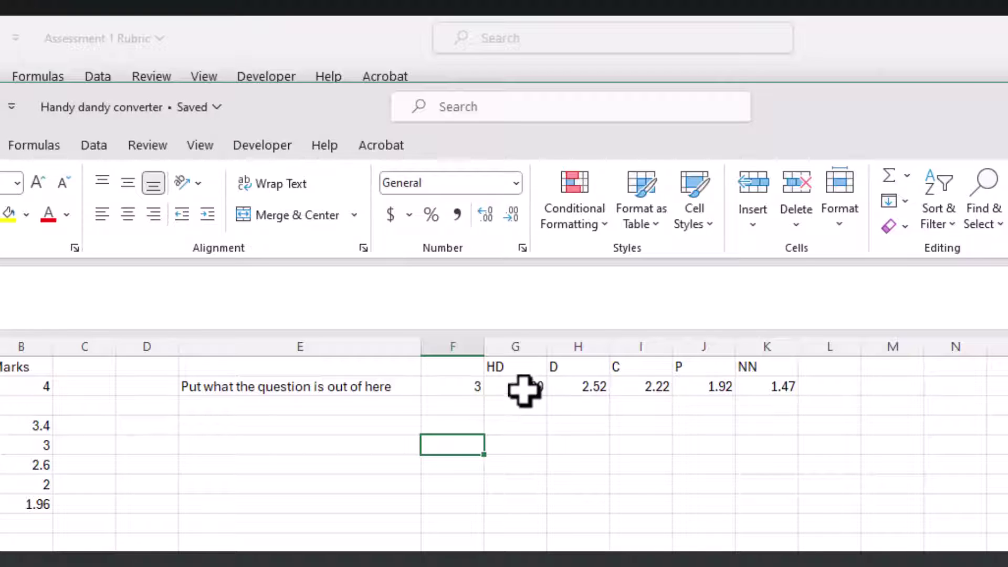
{"action": "left_click_drag", "start_coordinate": [533, 389], "coordinate": [764, 386]}
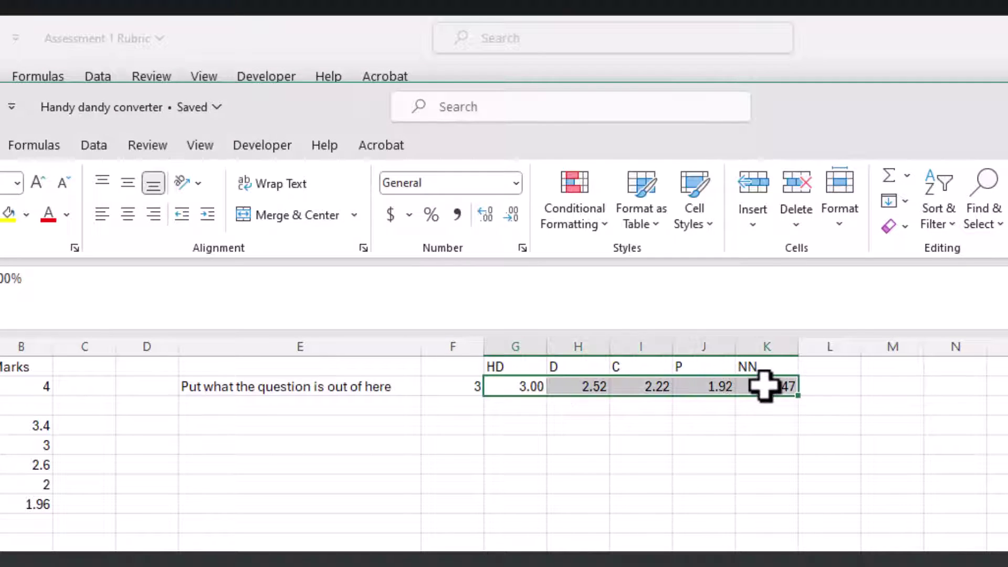
{"action": "key", "text": "ctrl+c"}
- Paste the copied band marks into the rubric's B2:F2 as plain values
{"action": "key", "text": "alt+Tab"}
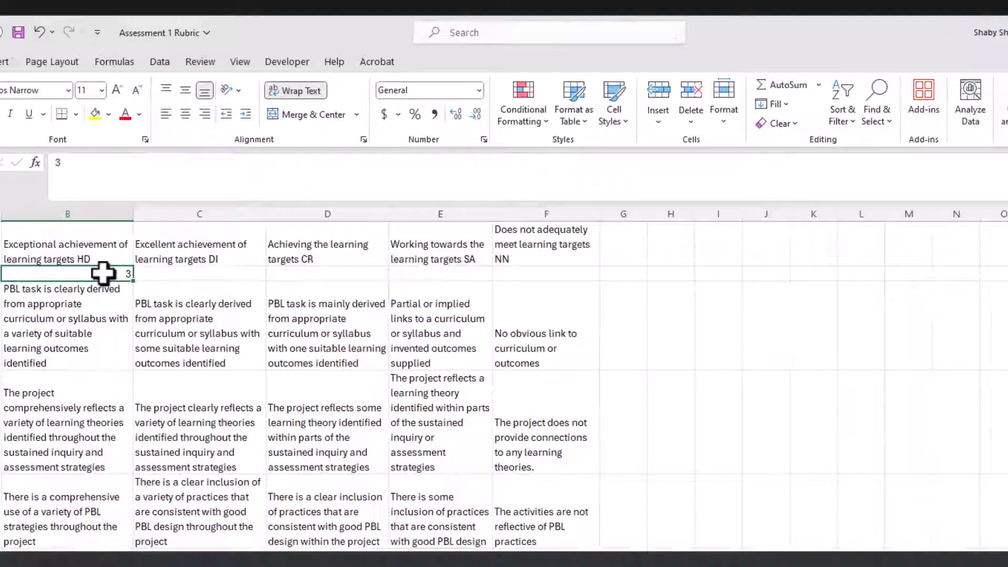
{"action": "left_click_drag", "start_coordinate": [23, 353], "coordinate": [137, 356]}
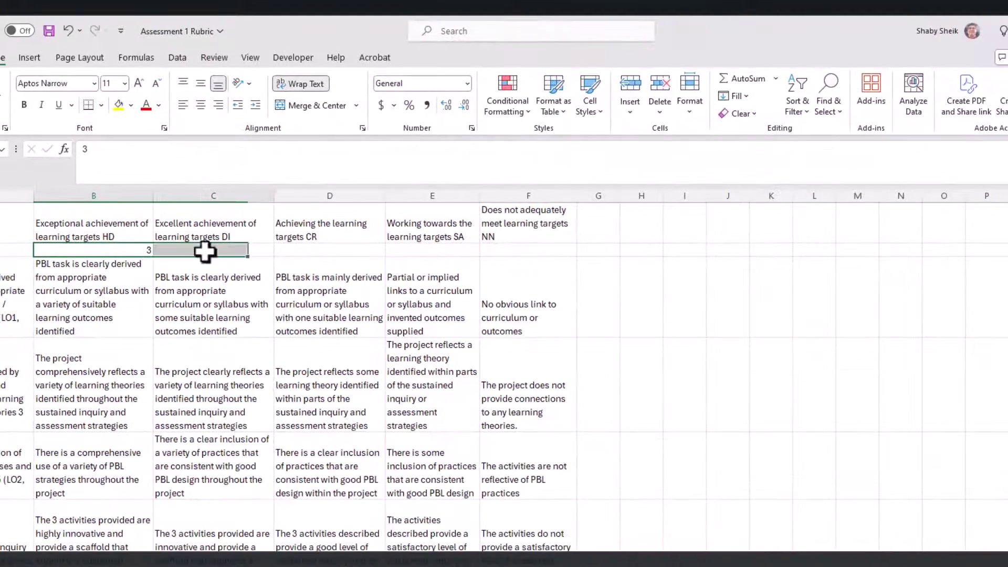
{"action": "left_click_drag", "start_coordinate": [205, 251], "coordinate": [509, 250]}
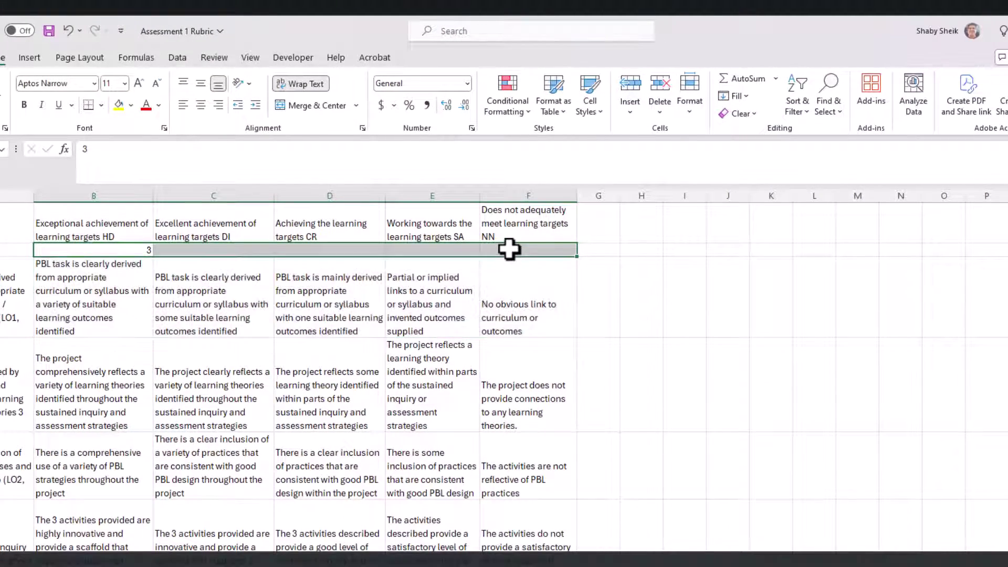
{"action": "key", "text": "ctrl+v"}
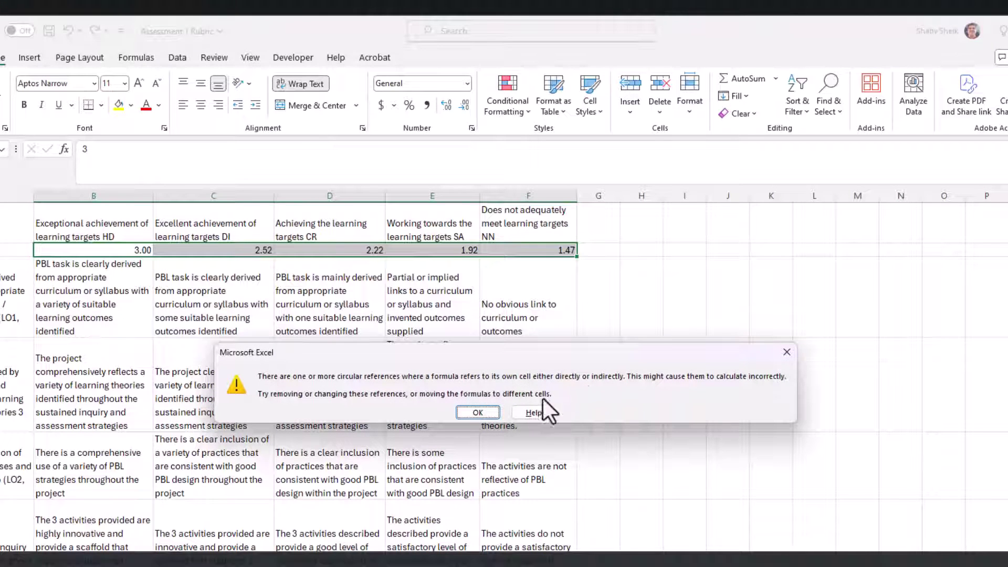
{"action": "left_click", "coordinate": [478, 412]}
{"action": "left_click", "coordinate": [616, 268]}
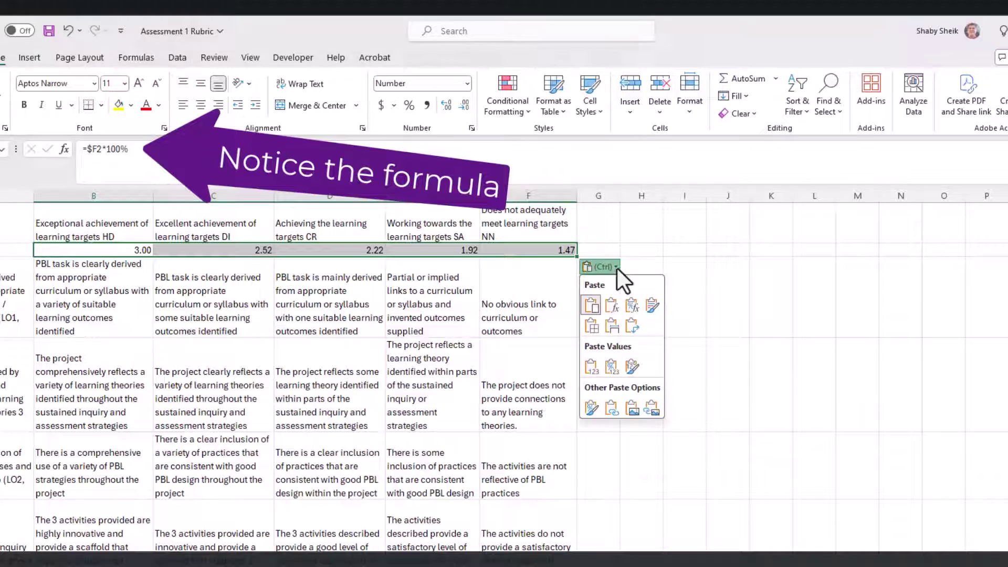
{"action": "left_click", "coordinate": [592, 367]}
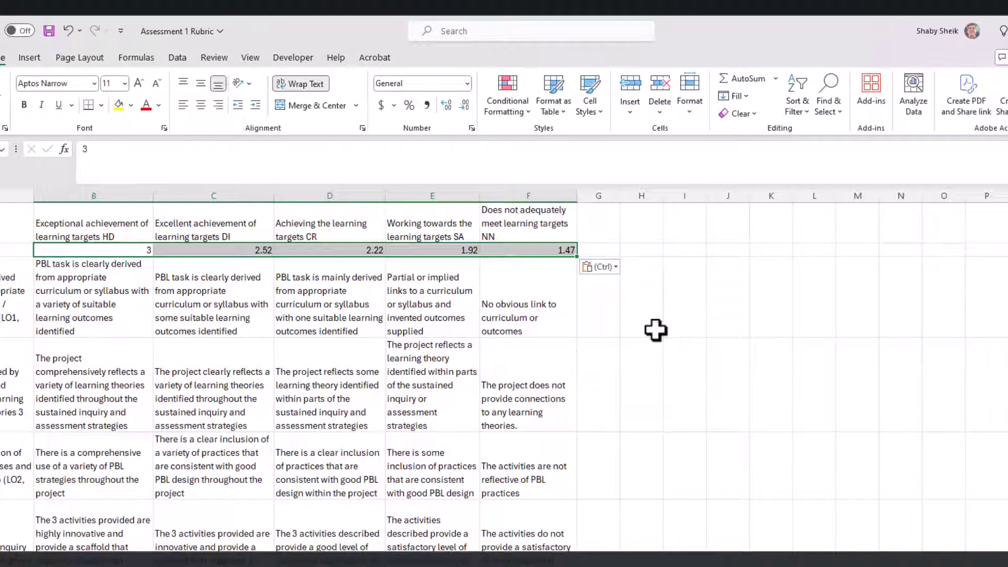
- Correct the NN mark in F2 from 1.47 to 1.44
{"action": "left_click", "coordinate": [556, 250]}
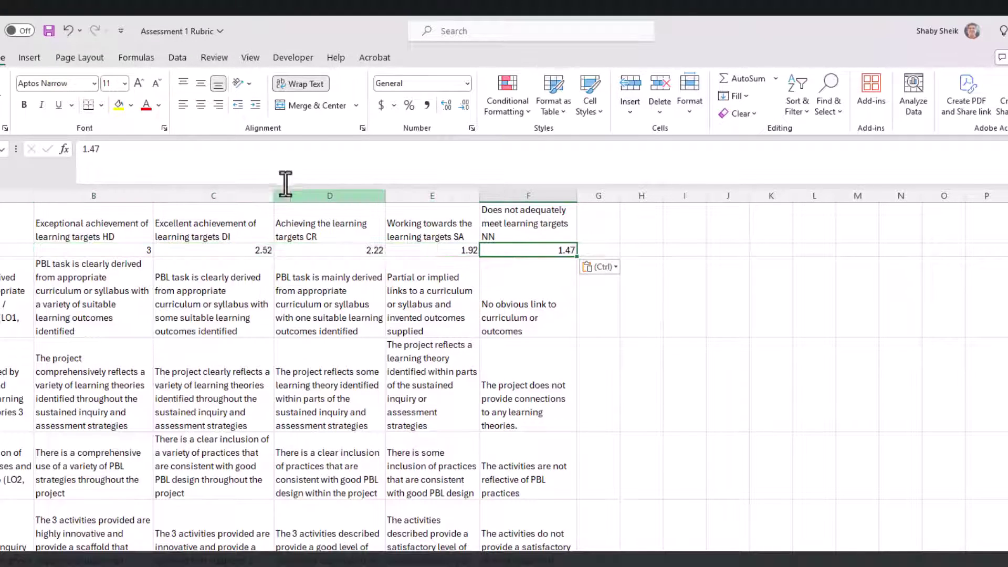
{"action": "double_click", "coordinate": [95, 150]}
{"action": "type", "text": "4"}
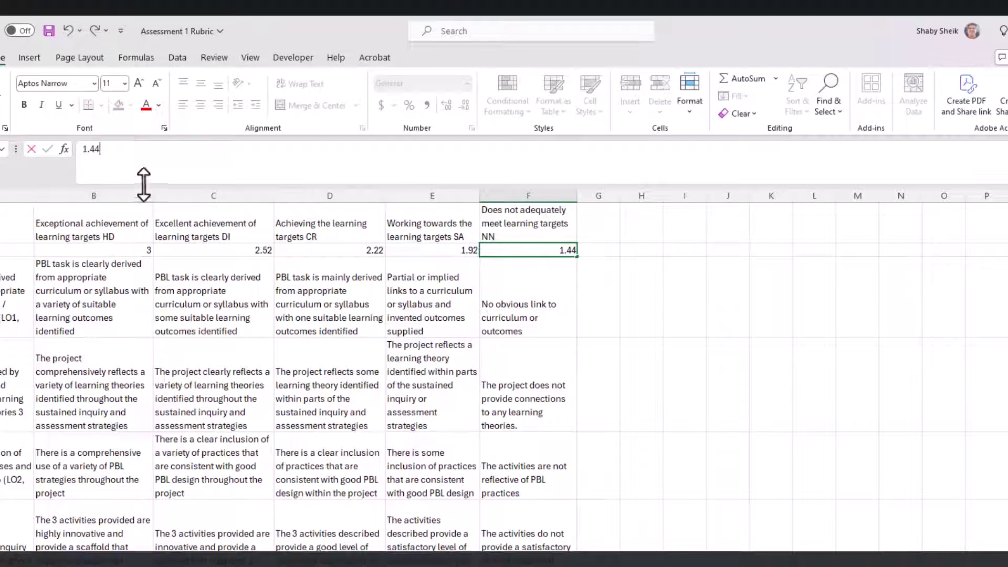
{"action": "left_click", "coordinate": [47, 149]}
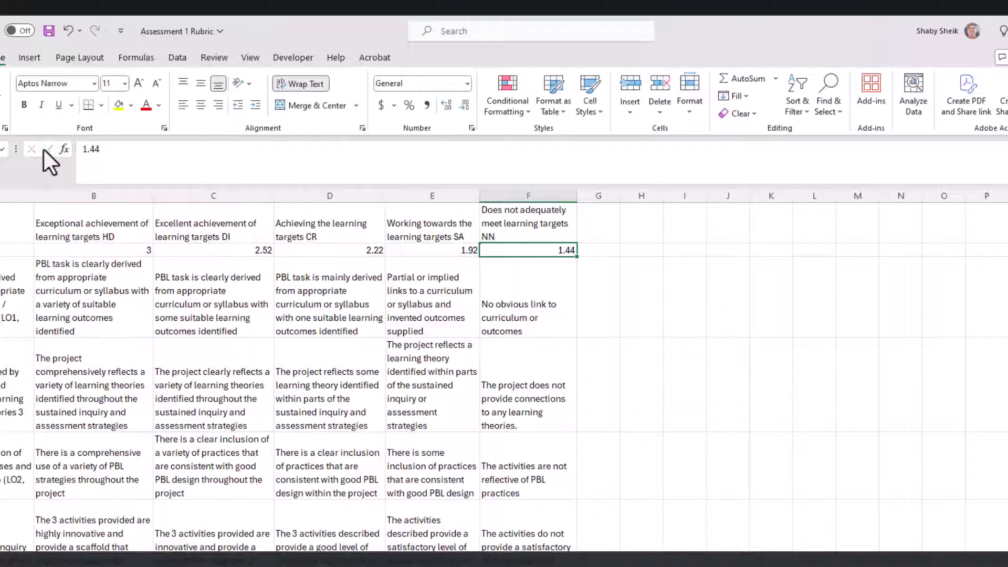
{"action": "left_click", "coordinate": [2, 250]}
{"action": "left_click", "coordinate": [2, 297]}
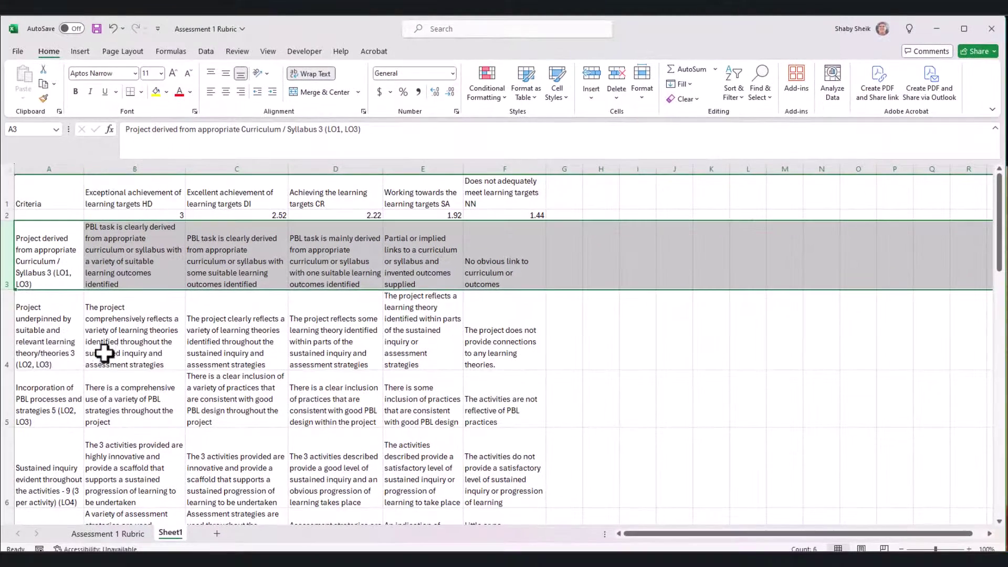
- Set the converter's question total to 5 and copy the recalculated band marks
{"action": "left_click", "coordinate": [3, 345]}
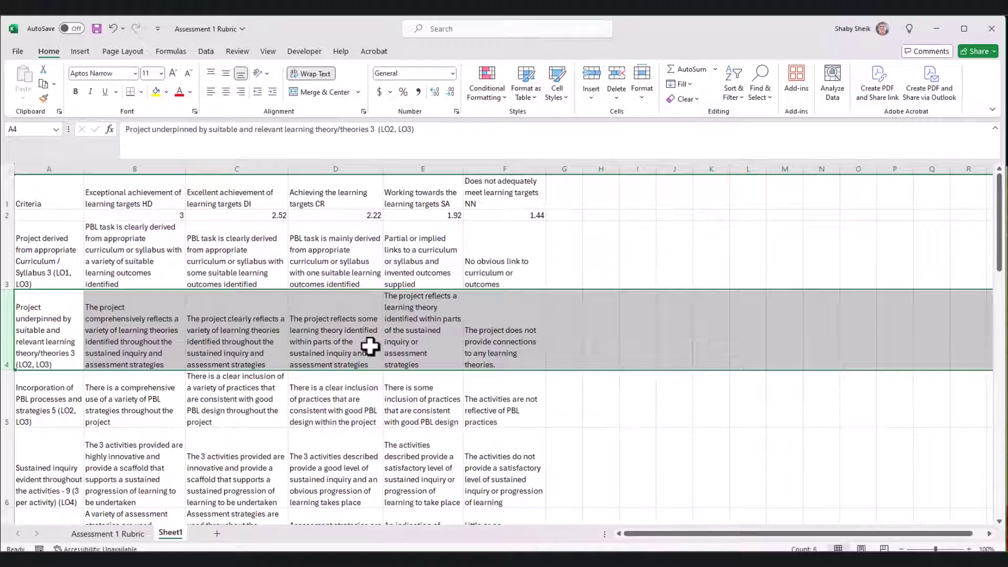
{"action": "left_click", "coordinate": [74, 412]}
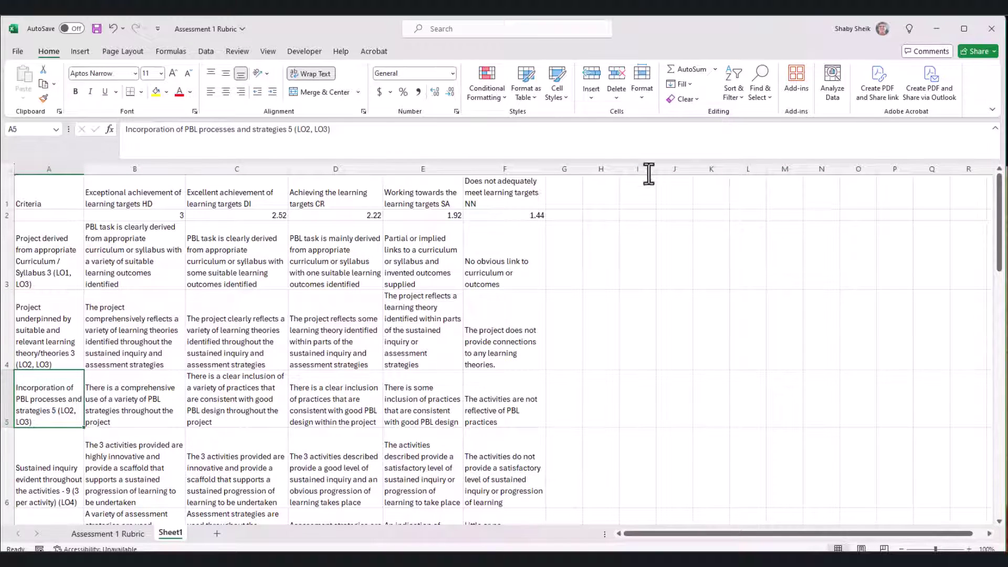
{"action": "key", "text": "alt+Tab"}
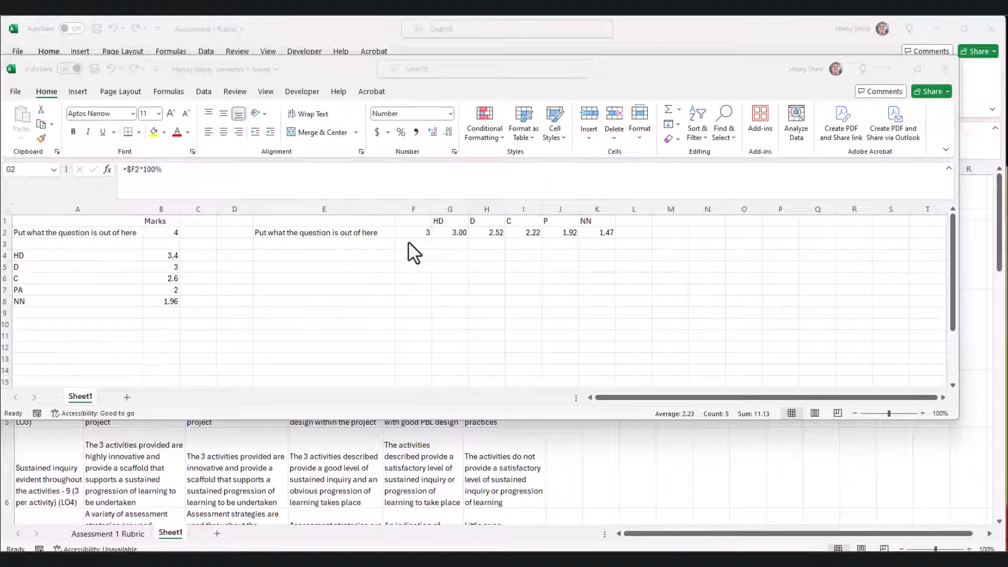
{"action": "left_click", "coordinate": [409, 234]}
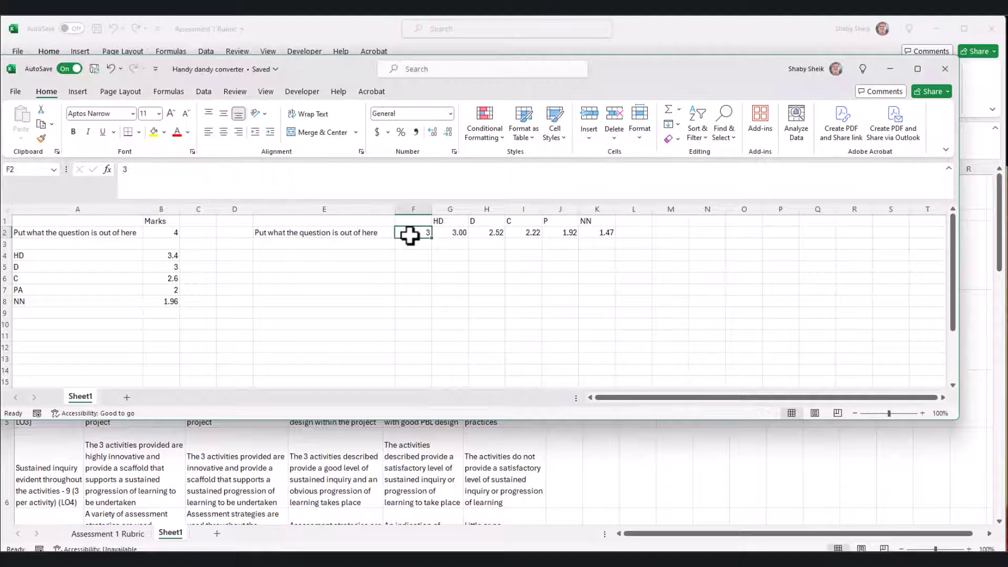
{"action": "type", "text": "5"}
{"action": "left_click", "coordinate": [417, 267]}
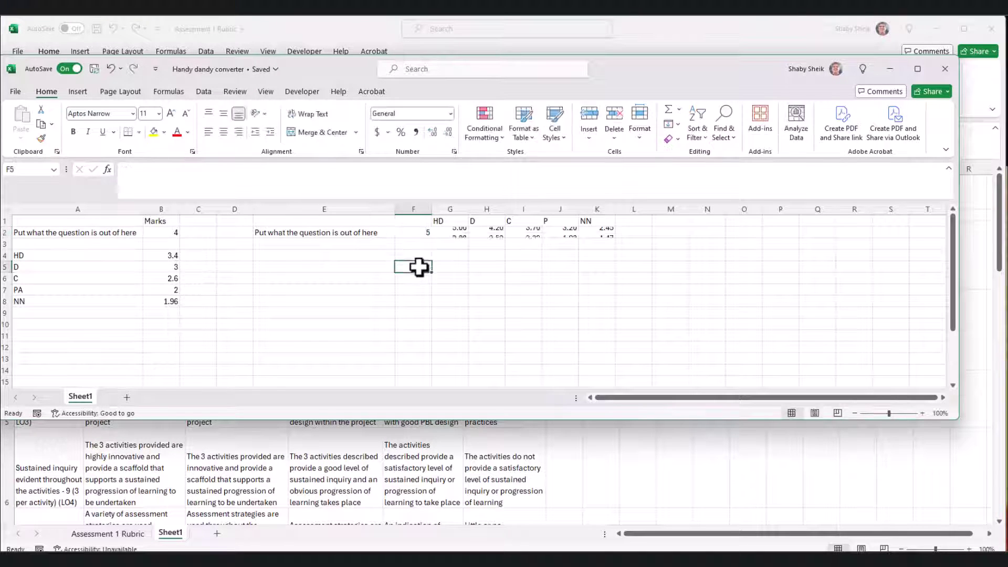
{"action": "left_click_drag", "start_coordinate": [453, 231], "coordinate": [607, 233]}
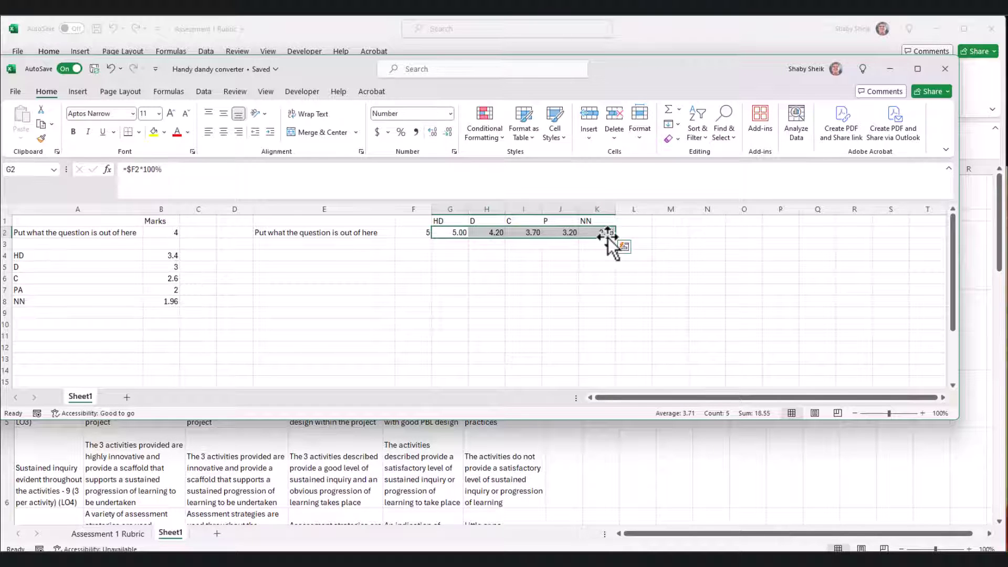
{"action": "key", "text": "ctrl+c"}
{"action": "left_click", "coordinate": [622, 246]}
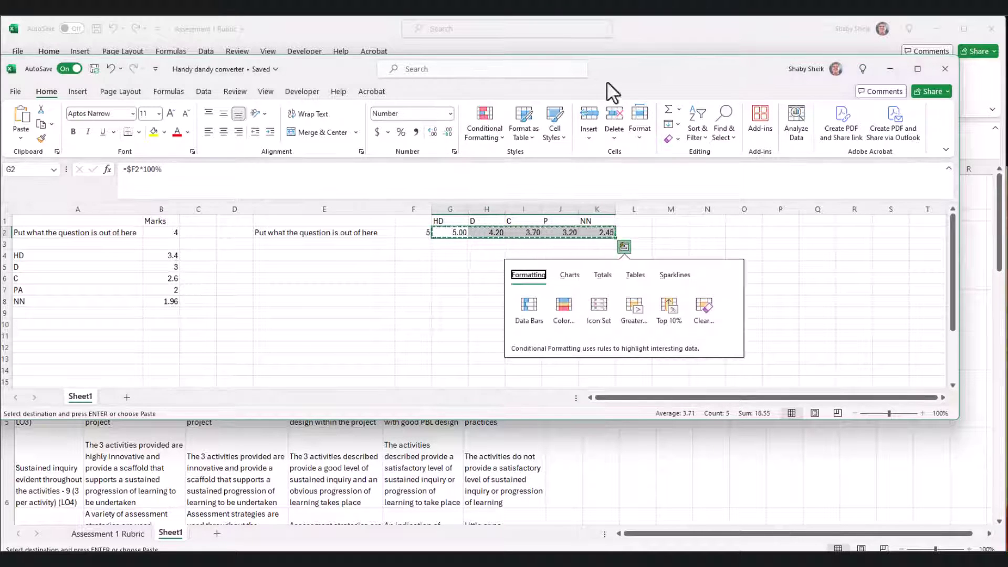
{"action": "key", "text": "alt+Tab"}
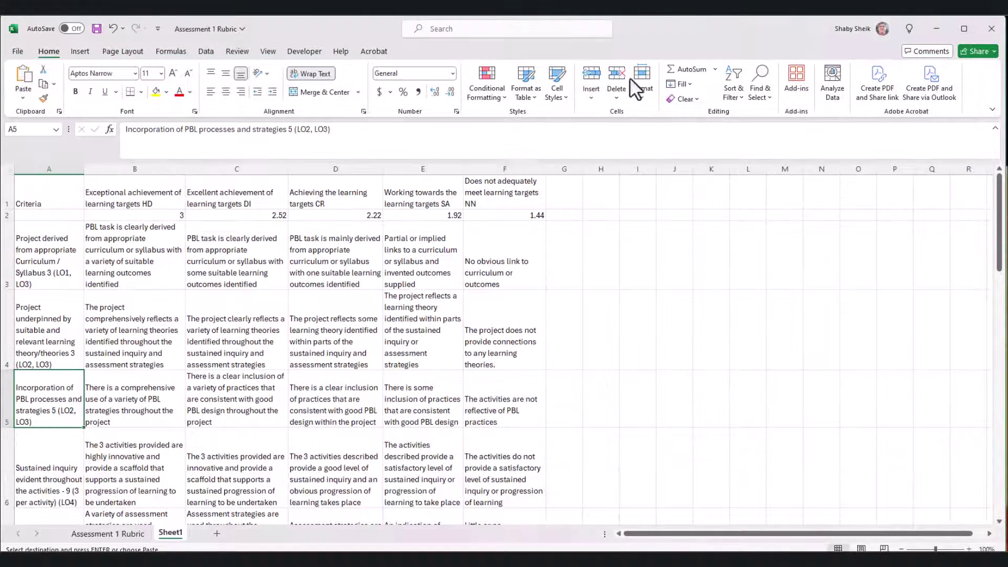
- Insert a blank row above PBL processes and paste the band marks into it as values
{"action": "left_click", "coordinate": [3, 404]}
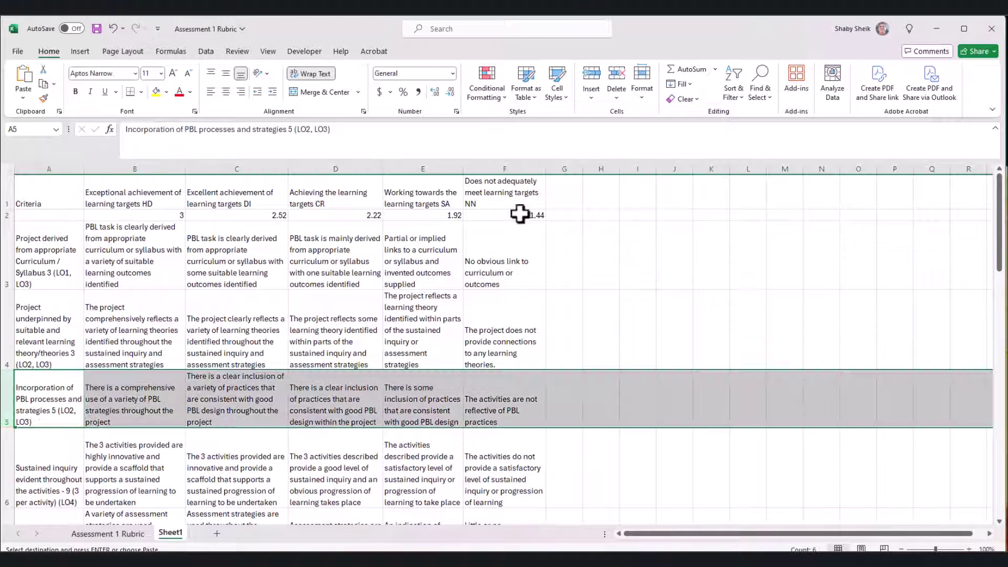
{"action": "left_click", "coordinate": [595, 98]}
{"action": "left_click", "coordinate": [611, 134]}
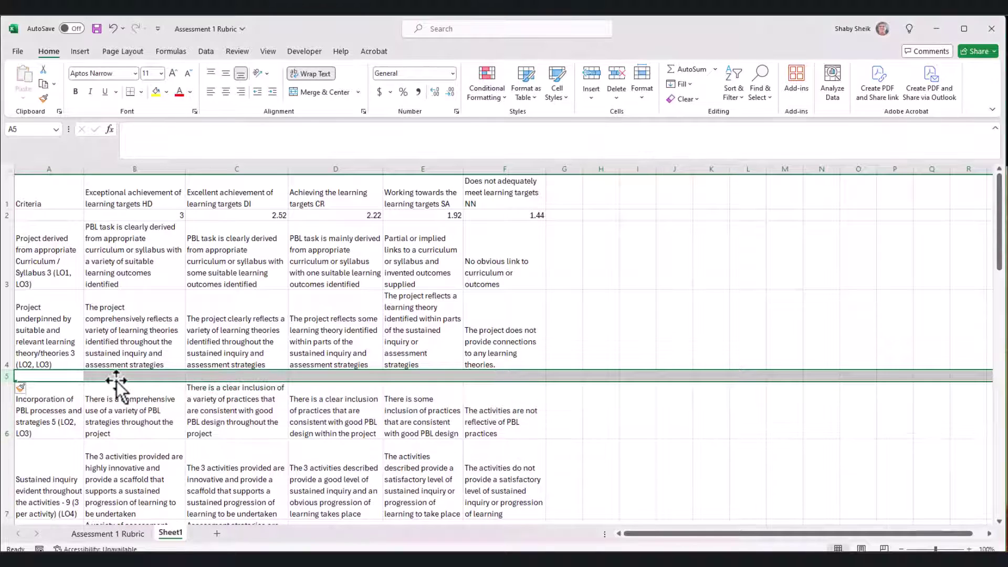
{"action": "left_click_drag", "start_coordinate": [116, 377], "coordinate": [472, 378]}
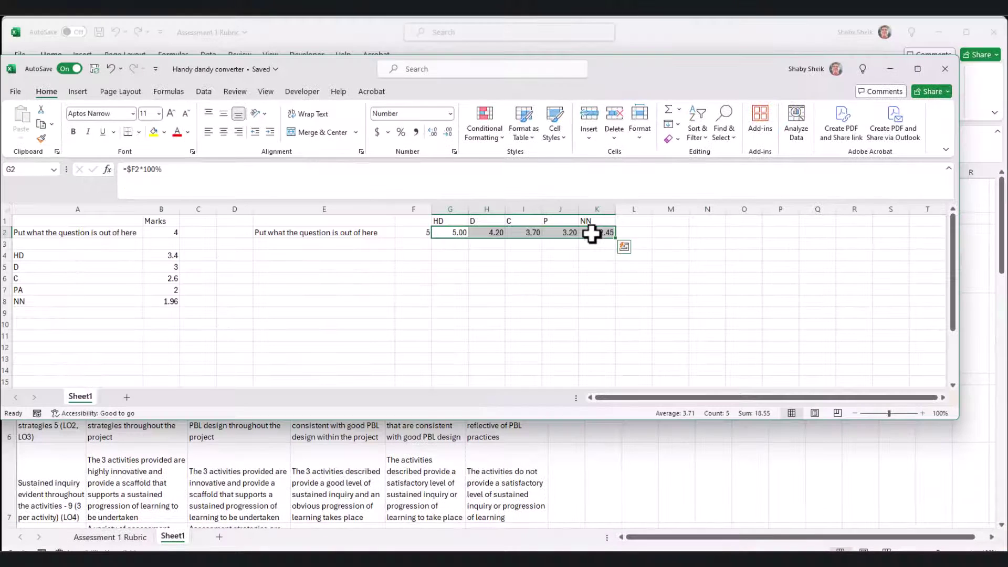
{"action": "key", "text": "ctrl+c"}
{"action": "left_click", "coordinate": [355, 45]}
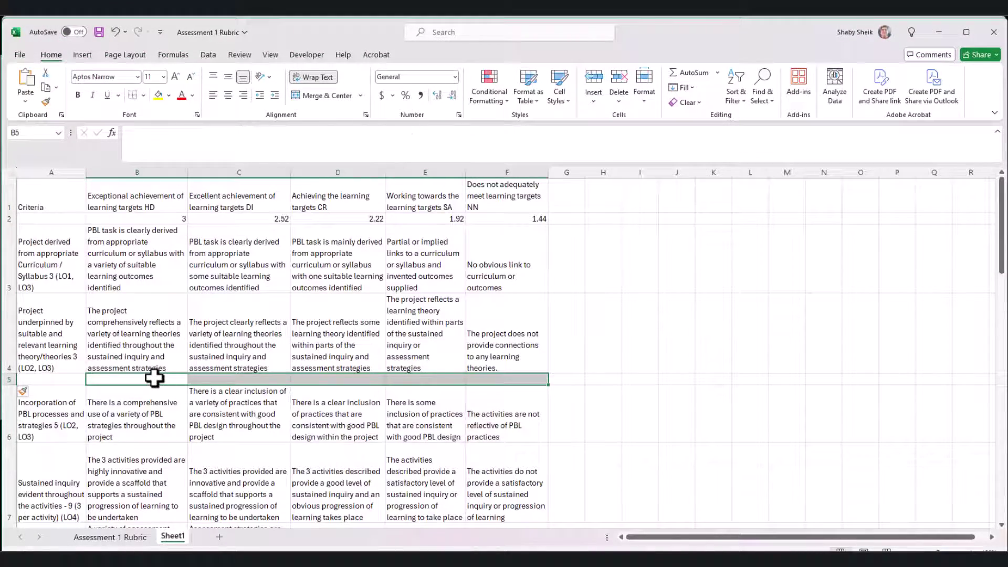
{"action": "key", "text": "ctrl+v"}
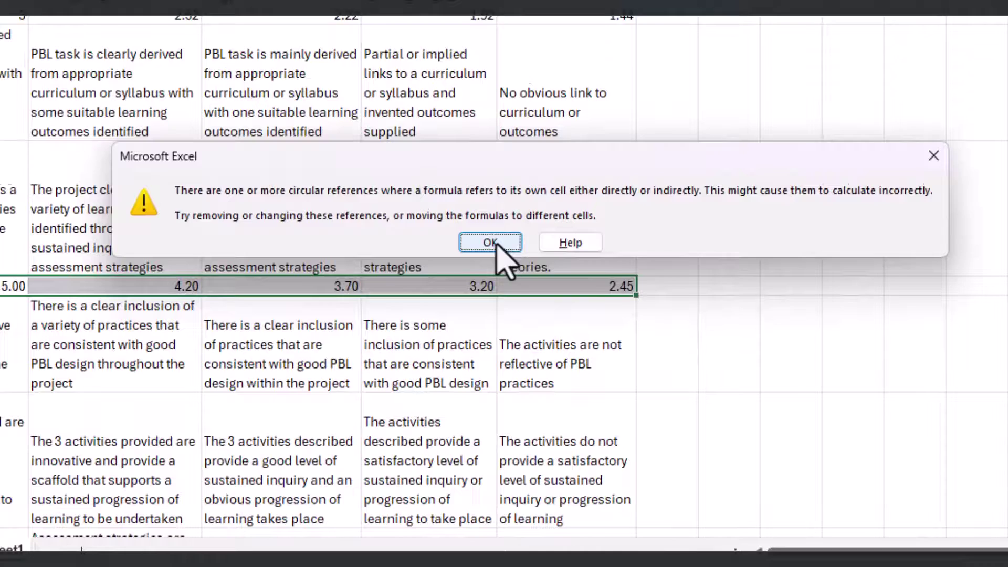
{"action": "left_click", "coordinate": [462, 353]}
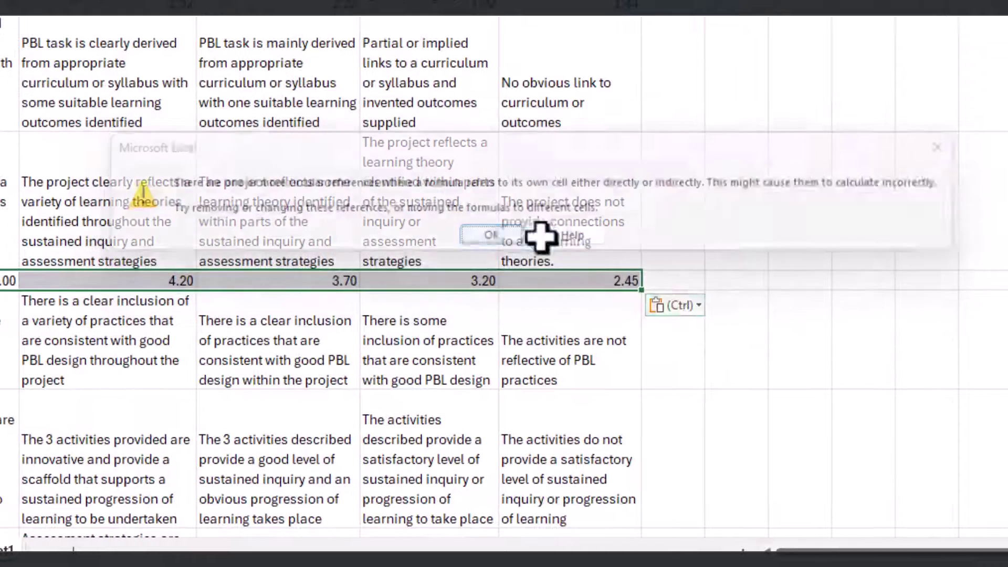
{"action": "left_click", "coordinate": [698, 306]}
{"action": "left_click", "coordinate": [681, 450]}
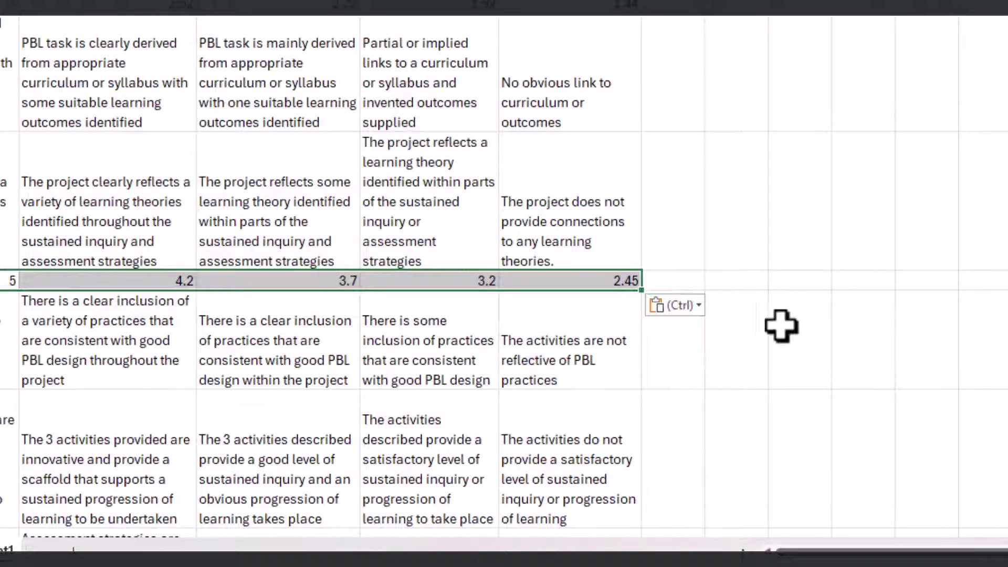
- Change the last mark in that row from 2.45 to 2.44
{"action": "left_click", "coordinate": [615, 284]}
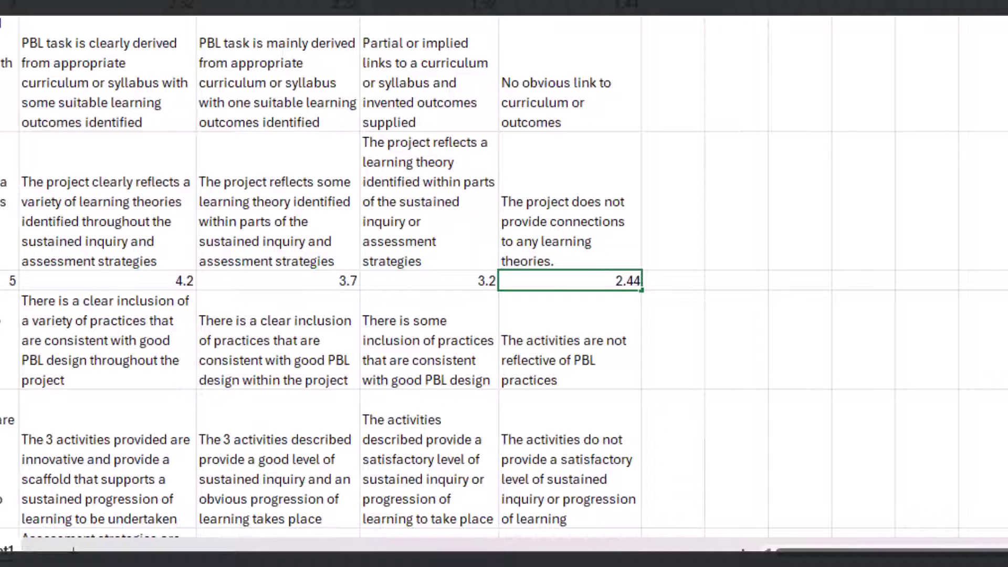
{"action": "left_click", "coordinate": [811, 257]}
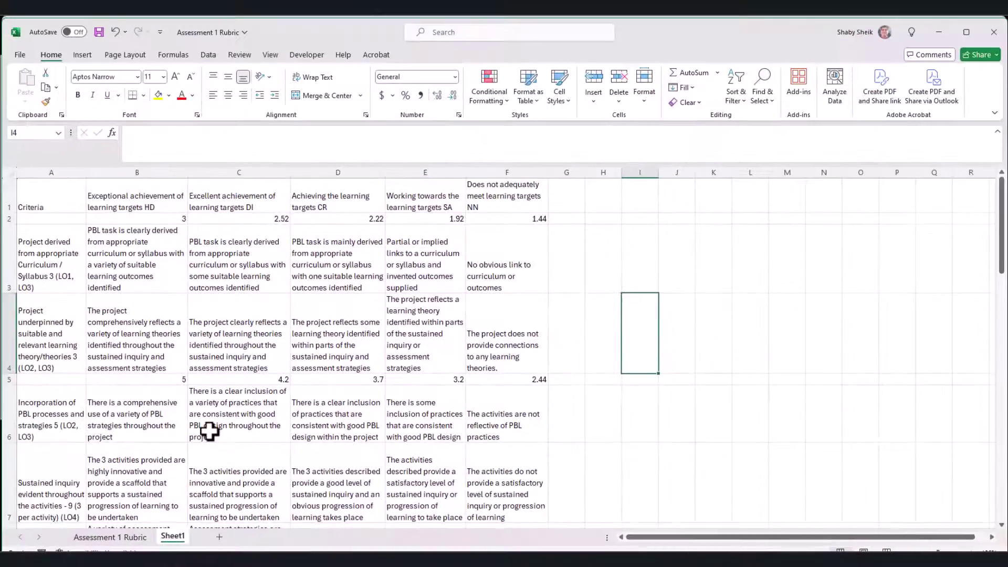
{"action": "scroll", "coordinate": [189, 419], "scroll_direction": "down", "scroll_amount": 3}
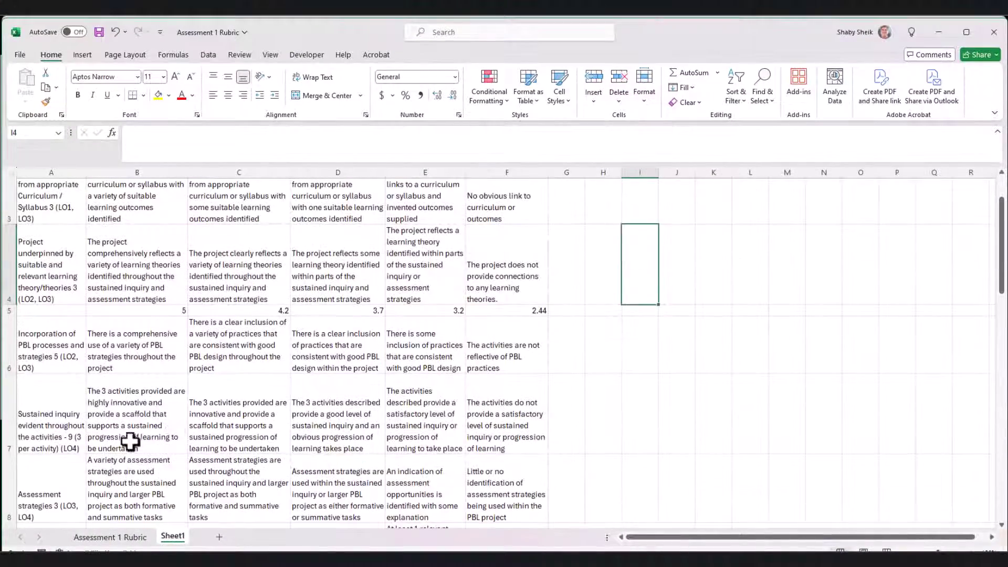
- Set the converter's out-of value to 9 and copy the converted band marks
{"action": "scroll", "coordinate": [71, 439], "scroll_direction": "down", "scroll_amount": 1}
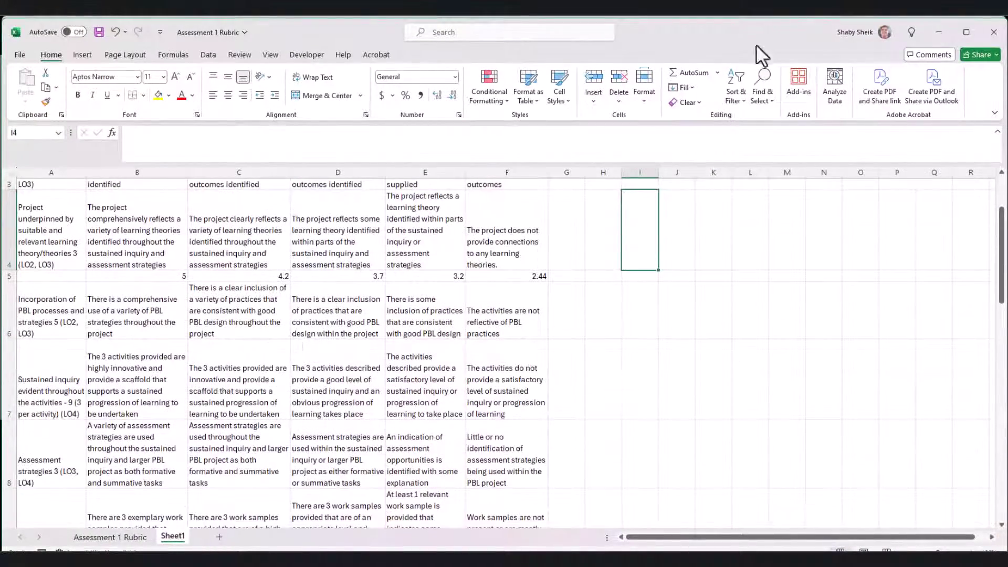
{"action": "key", "text": "alt+Tab"}
{"action": "left_click", "coordinate": [421, 233]}
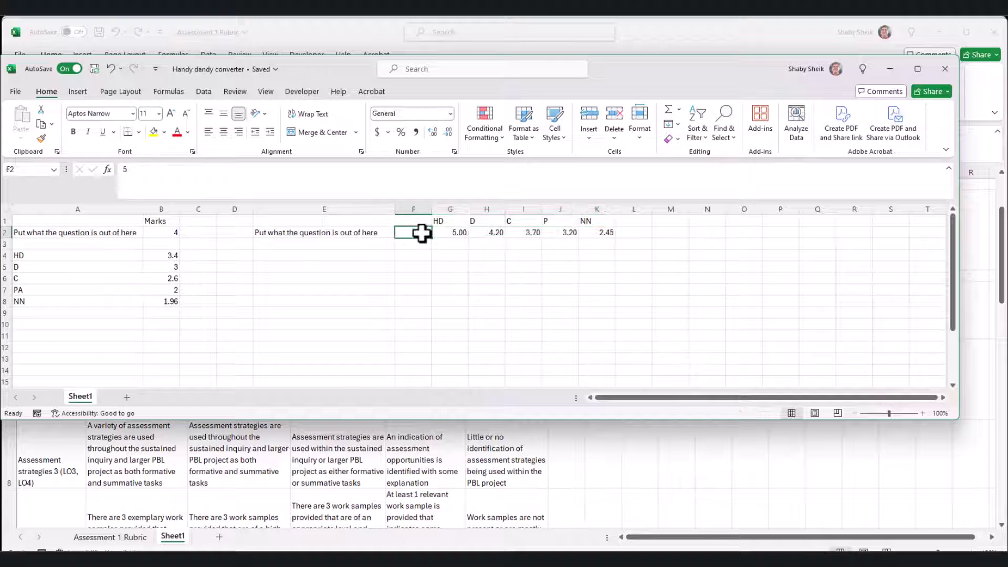
{"action": "type", "text": "9"}
{"action": "key", "text": "Return"}
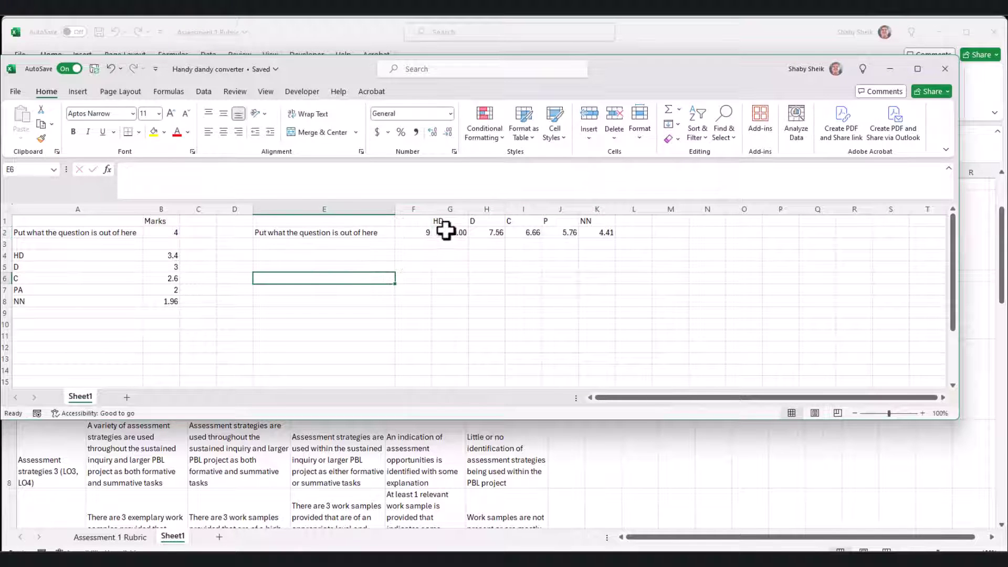
{"action": "left_click_drag", "start_coordinate": [442, 231], "coordinate": [598, 233]}
{"action": "key", "text": "ctrl+c"}
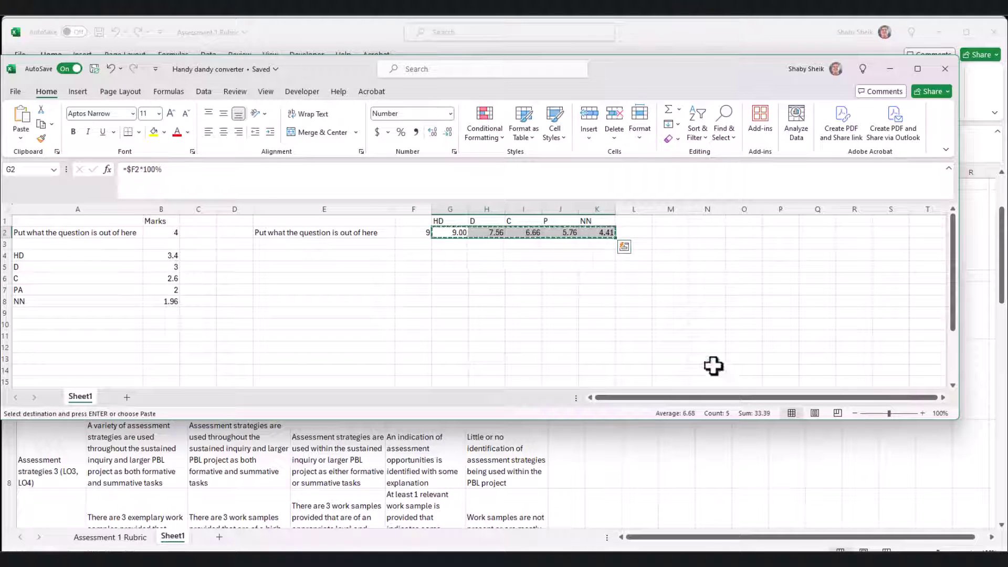
- Insert a blank row above the Sustained inquiry criterion
{"action": "left_click", "coordinate": [751, 47]}
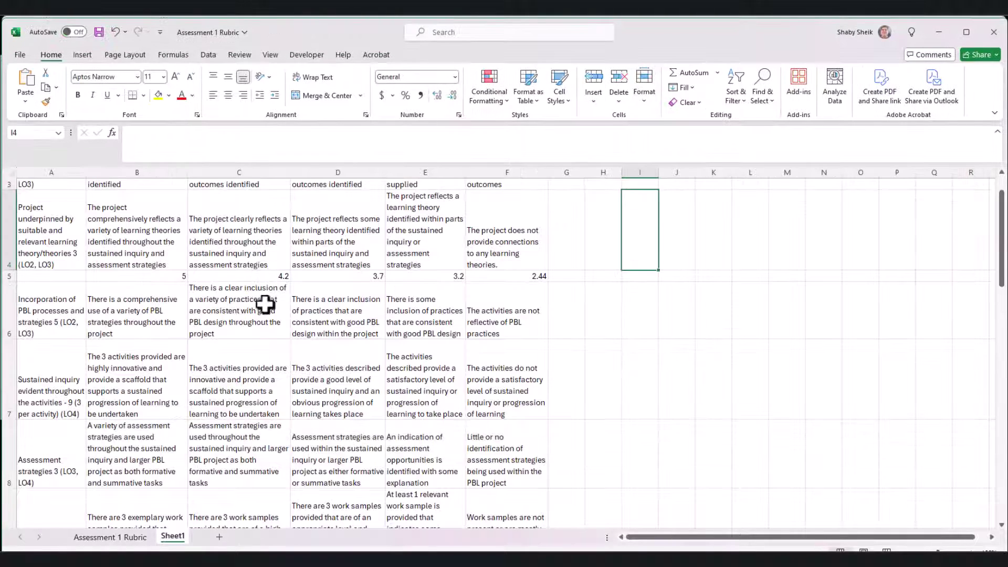
{"action": "left_click", "coordinate": [9, 381]}
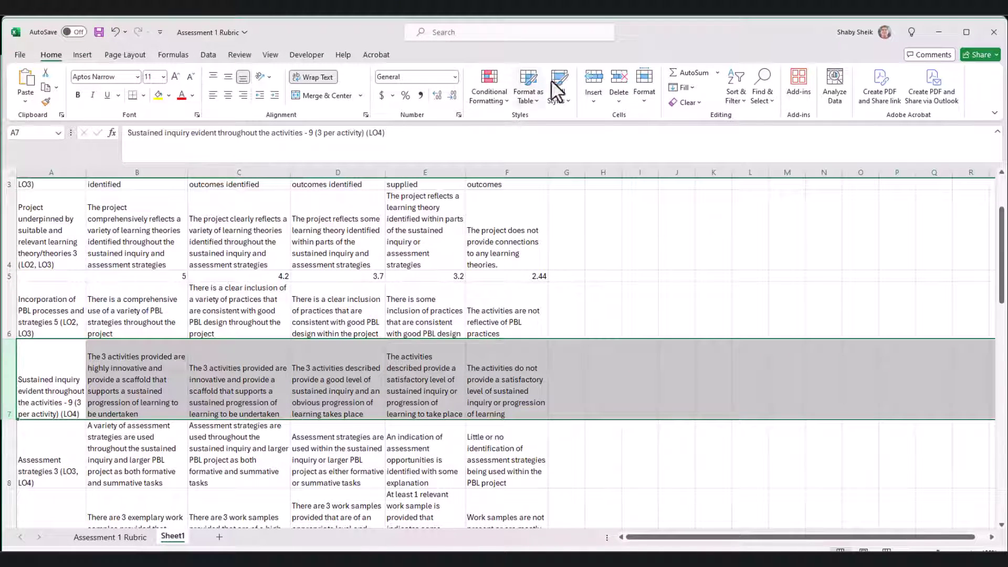
{"action": "left_click", "coordinate": [594, 100]}
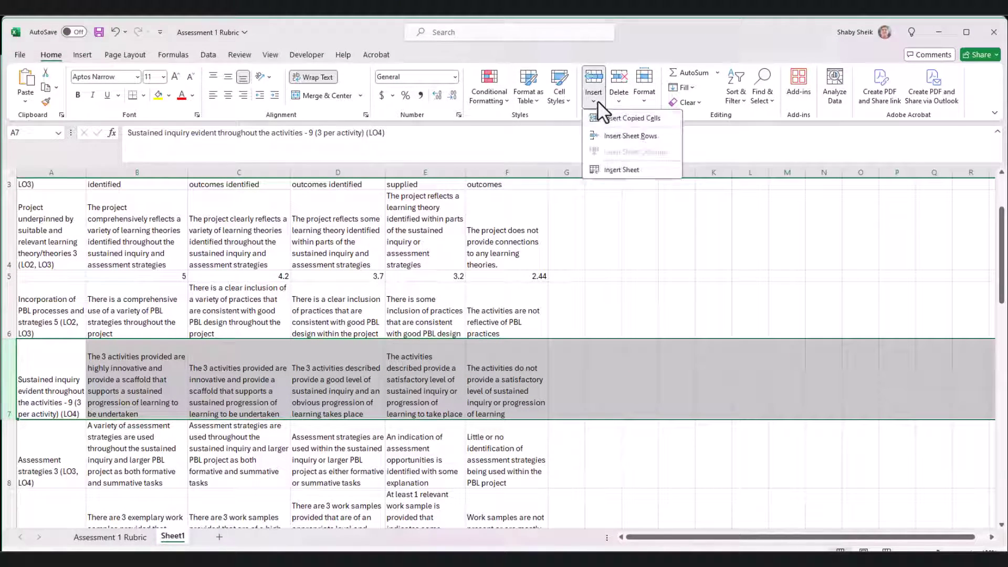
{"action": "left_click", "coordinate": [622, 135]}
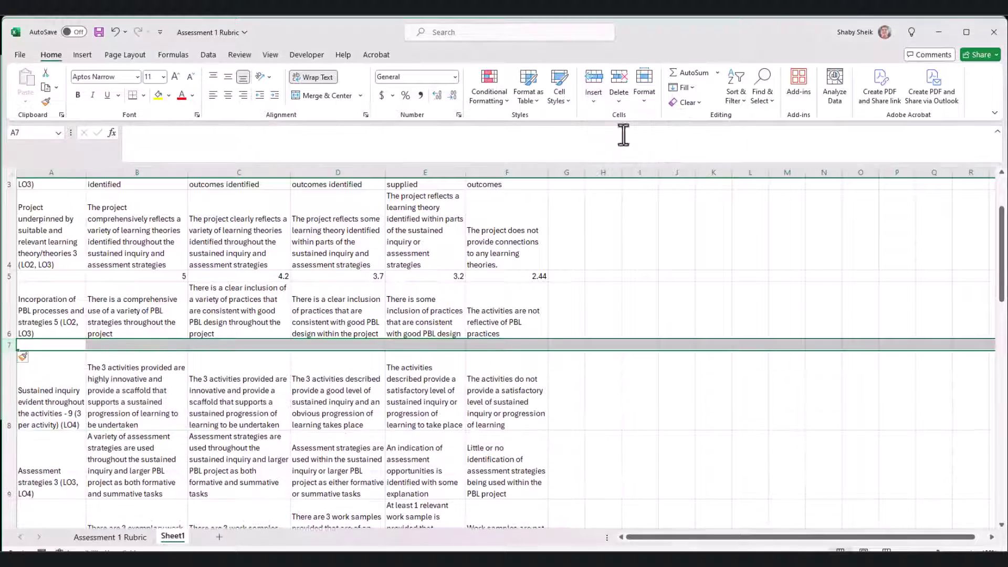
- Paste the marks 9, 7.56, 6.66, 5.76 and 4.41 into the new row as values
{"action": "double_click", "coordinate": [124, 346]}
{"action": "left_click_drag", "start_coordinate": [101, 360], "coordinate": [452, 343]}
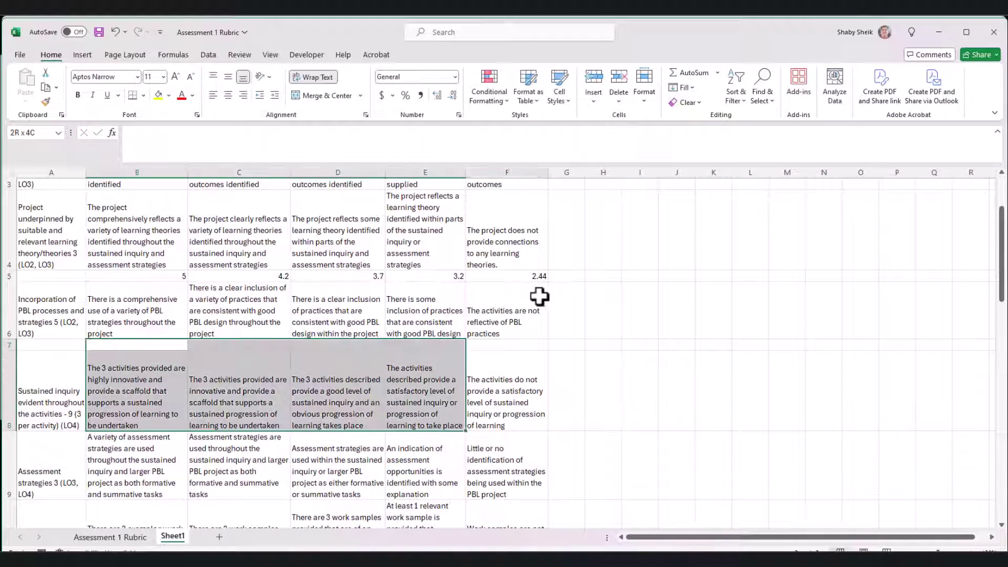
{"action": "key", "text": "alt+Tab"}
{"action": "key", "text": "ctrl+c"}
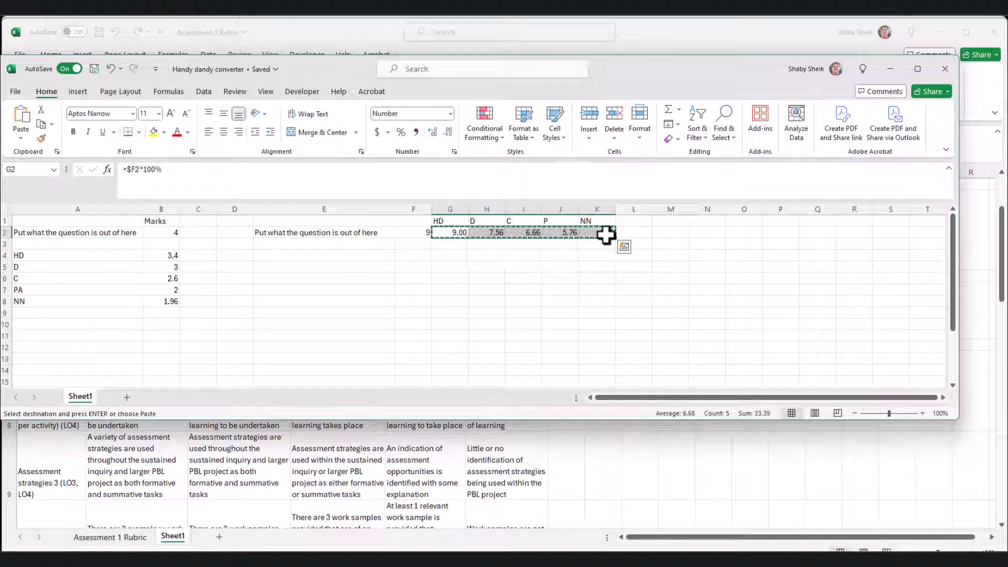
{"action": "left_click", "coordinate": [885, 42]}
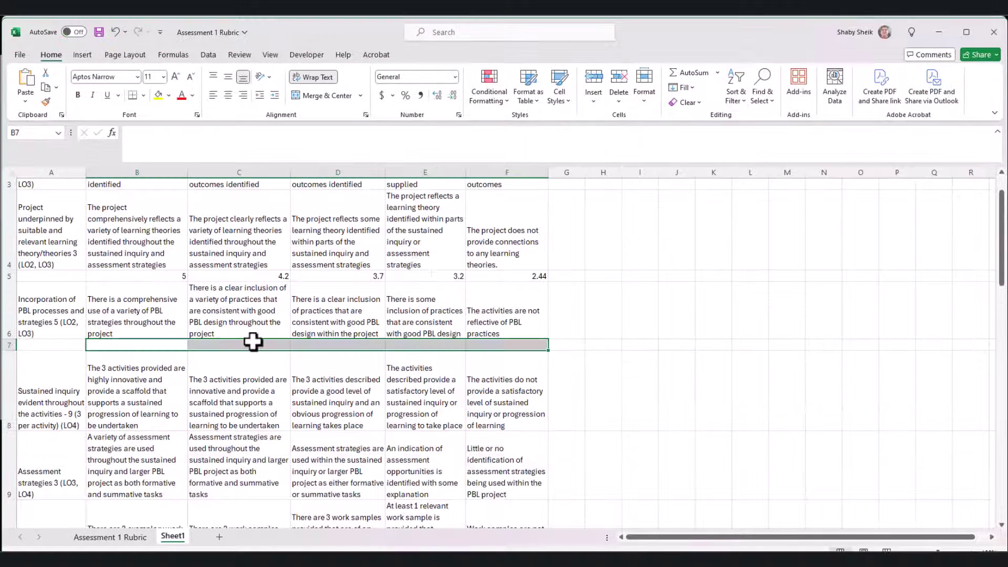
{"action": "key", "text": "ctrl+v"}
{"action": "left_click", "coordinate": [472, 352]}
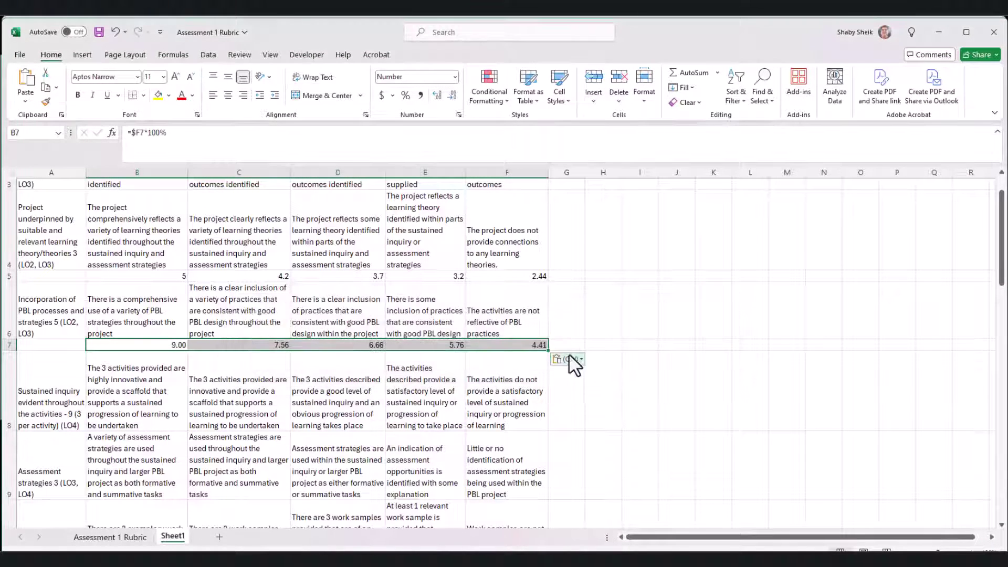
{"action": "left_click", "coordinate": [569, 359]}
{"action": "left_click", "coordinate": [559, 444]}
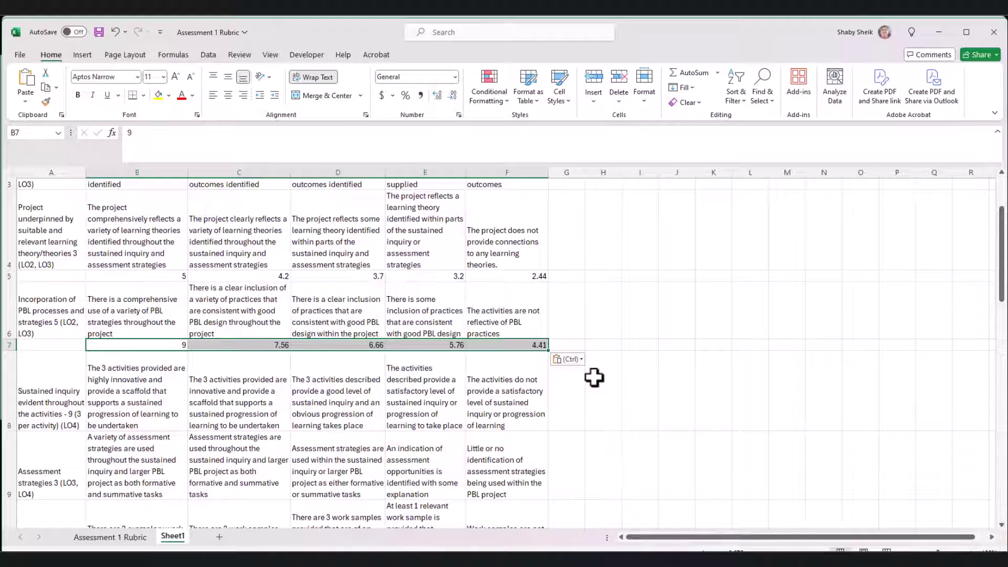
- Insert blank rows above the Work samples, References and Required content criteria
{"action": "scroll", "coordinate": [535, 367], "scroll_direction": "down", "scroll_amount": 2}
{"action": "left_click", "coordinate": [594, 84]}
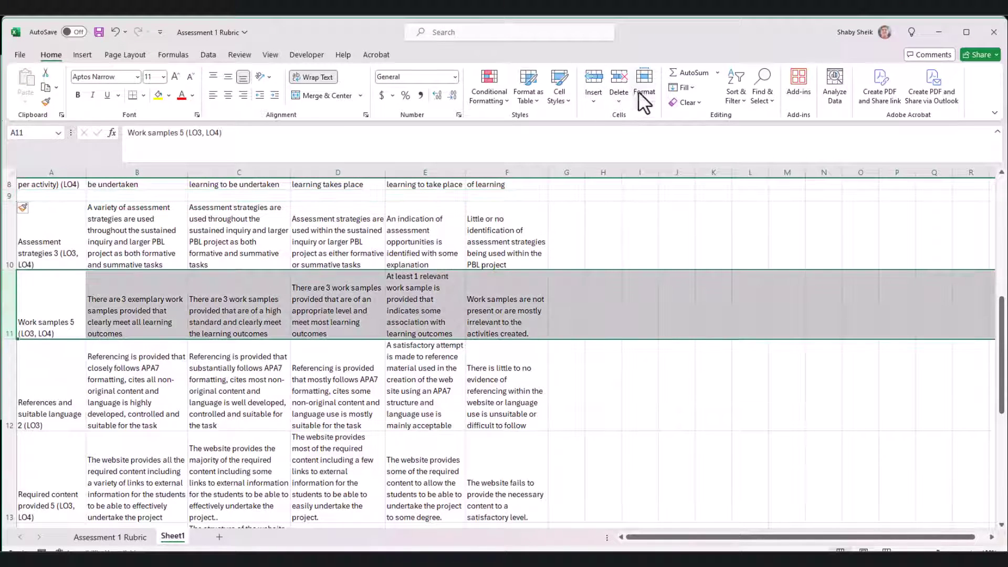
{"action": "left_click", "coordinate": [598, 101]}
{"action": "left_click", "coordinate": [607, 133]}
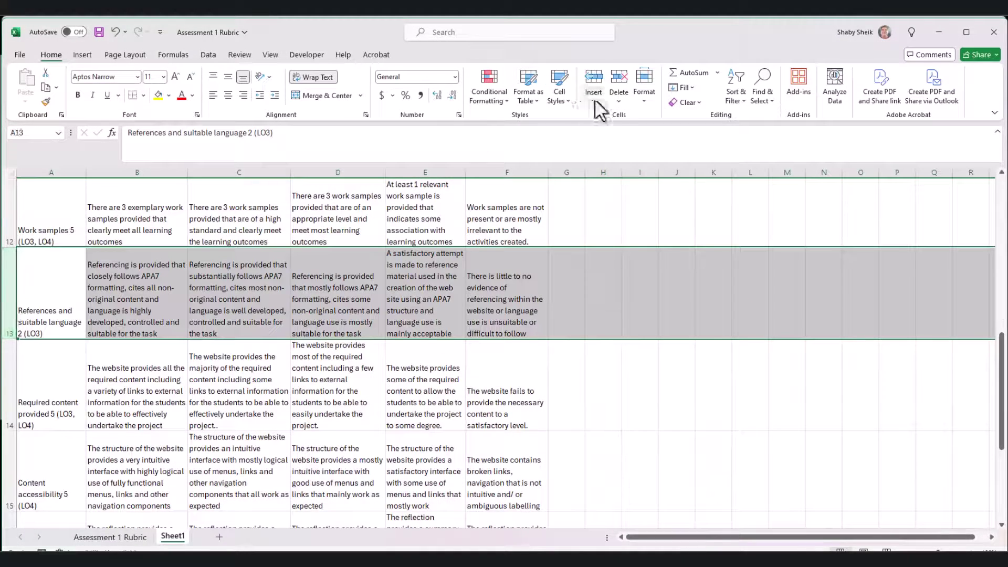
{"action": "left_click", "coordinate": [600, 100]}
{"action": "left_click", "coordinate": [610, 137]}
{"action": "scroll", "coordinate": [117, 360], "scroll_direction": "down", "scroll_amount": 2}
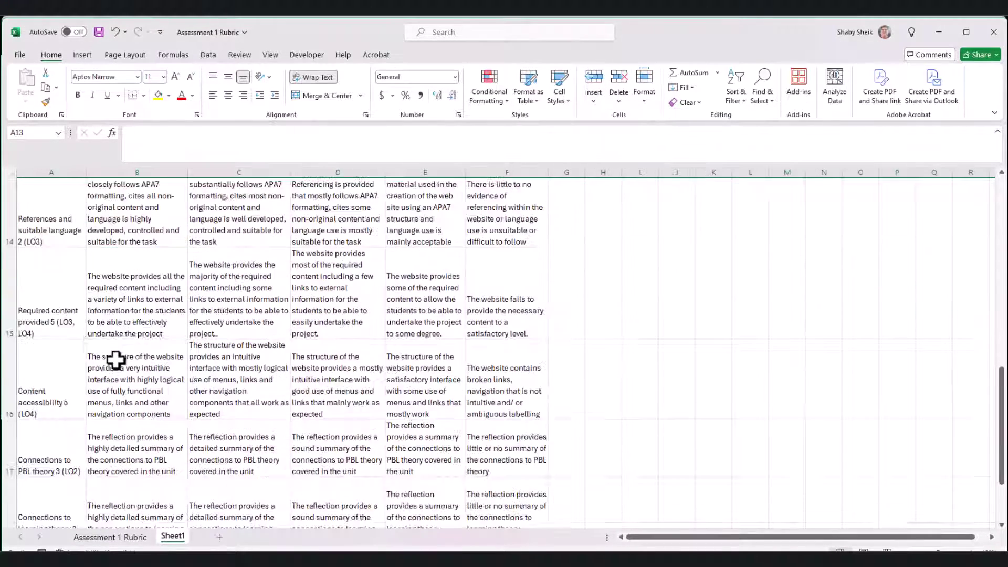
{"action": "left_click", "coordinate": [57, 299]}
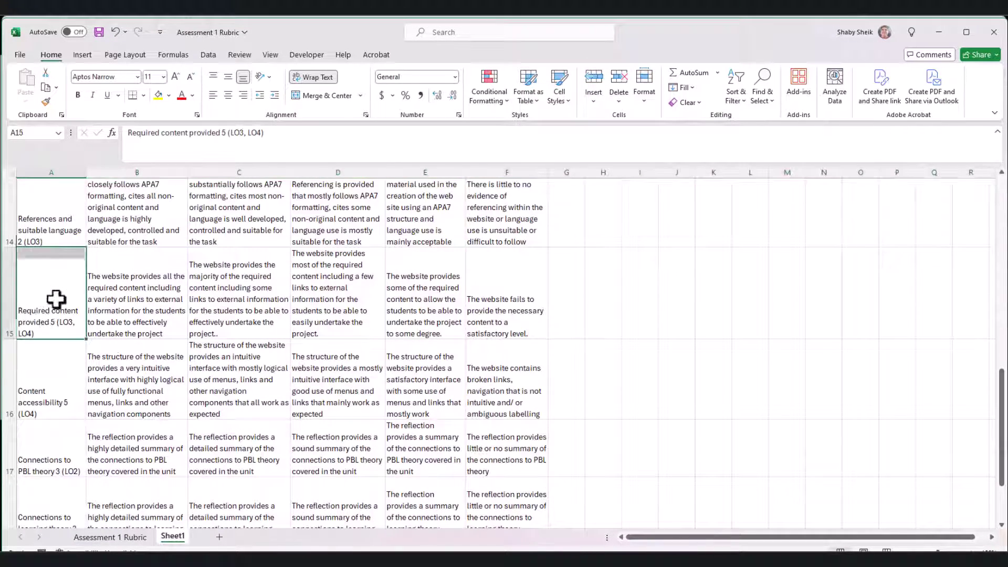
{"action": "left_click", "coordinate": [9, 297]}
{"action": "left_click", "coordinate": [599, 99]}
{"action": "left_click", "coordinate": [618, 137]}
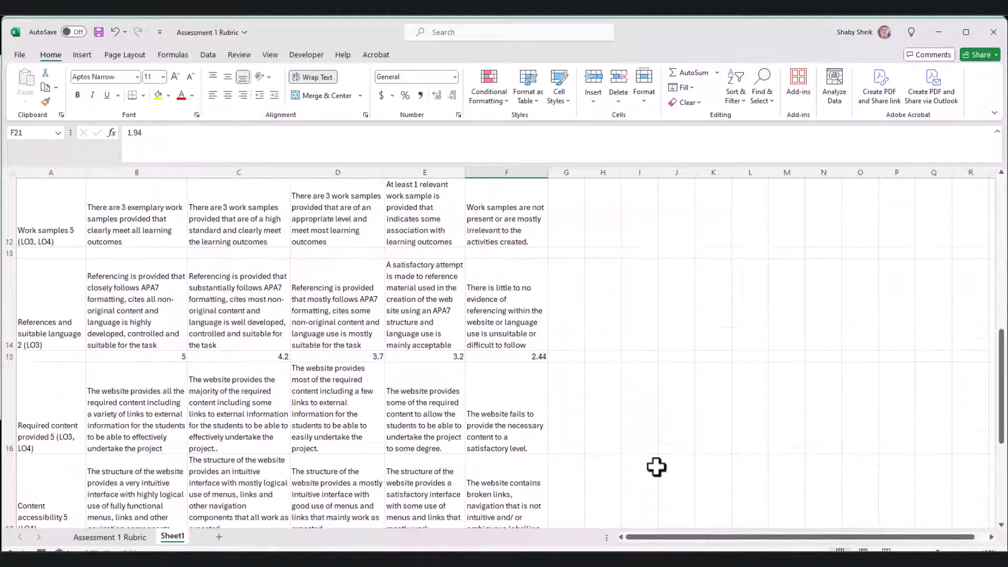
{"action": "left_click", "coordinate": [488, 524]}
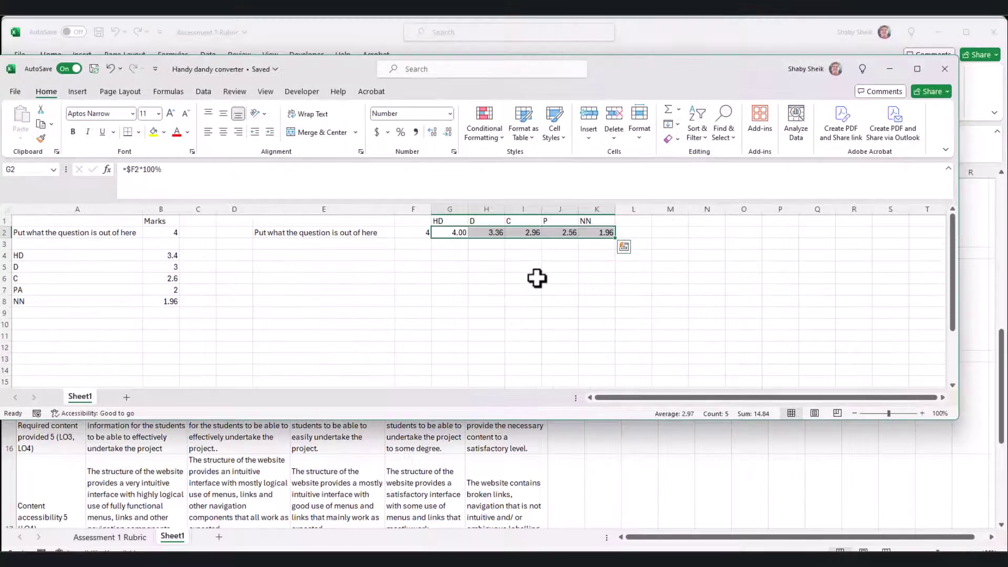
{"action": "left_click", "coordinate": [418, 232]}
{"action": "type", "text": "2"}
{"action": "left_click", "coordinate": [450, 234]}
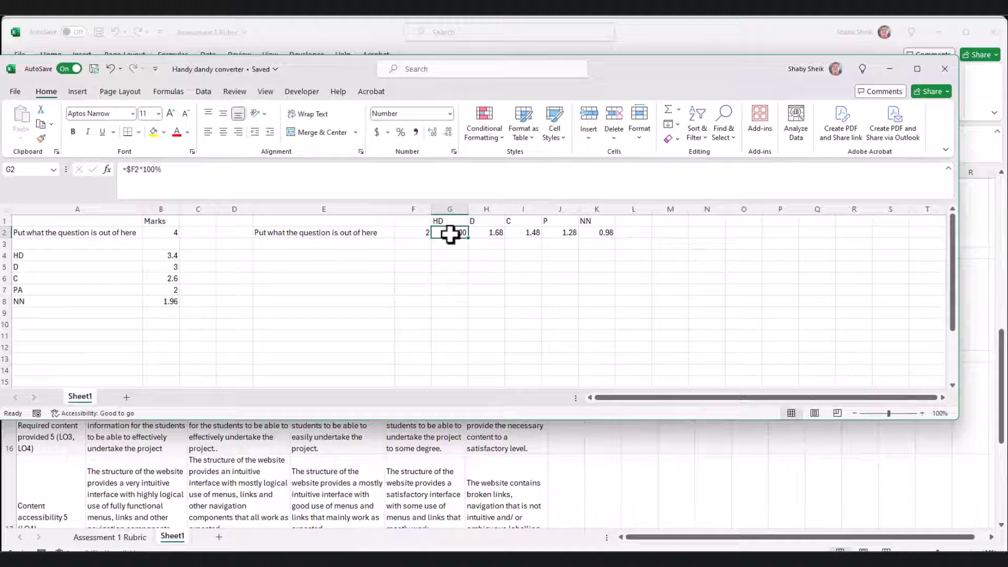
{"action": "left_click_drag", "start_coordinate": [460, 234], "coordinate": [596, 236]}
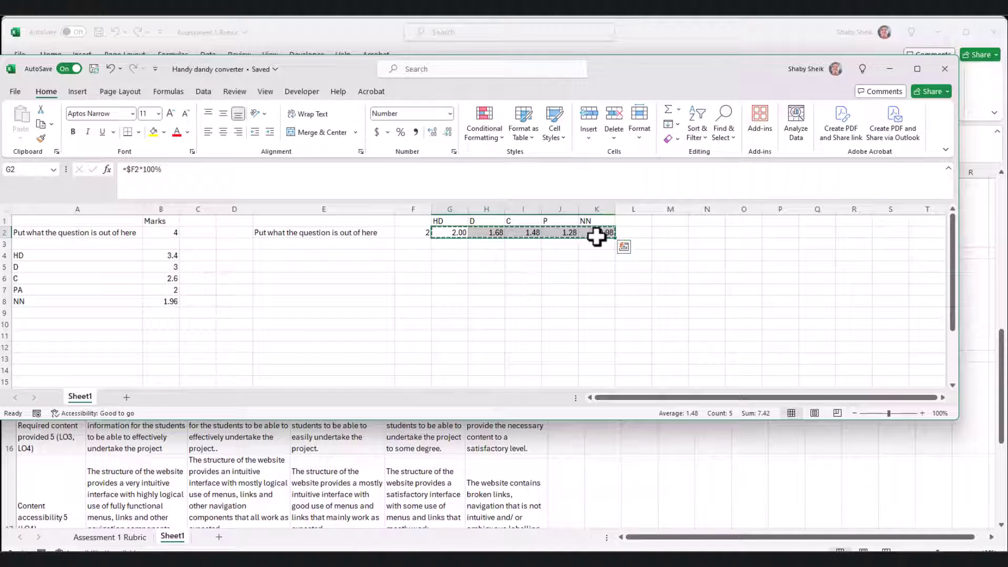
{"action": "key", "text": "ctrl+c"}
{"action": "left_click", "coordinate": [666, 32]}
{"action": "scroll", "coordinate": [349, 366], "scroll_direction": "down", "scroll_amount": 2}
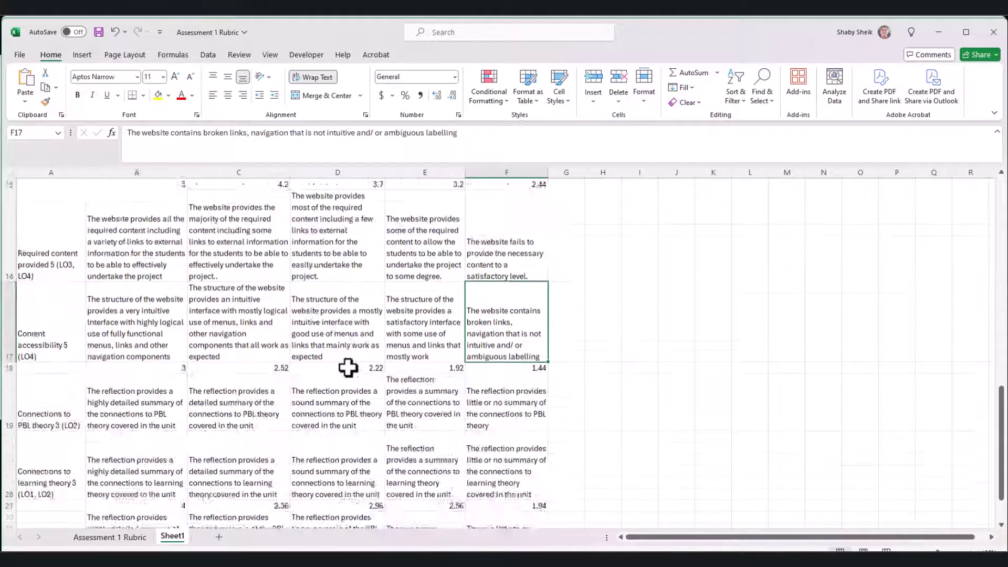
{"action": "scroll", "coordinate": [348, 368], "scroll_direction": "up", "scroll_amount": 3}
{"action": "left_click", "coordinate": [135, 287]}
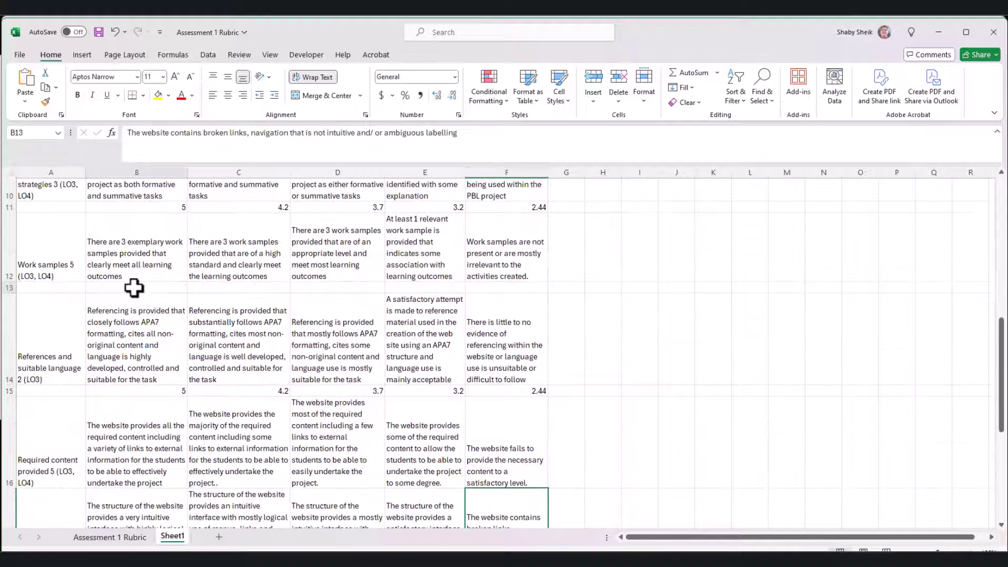
{"action": "key", "text": "ctrl+v"}
{"action": "left_click", "coordinate": [458, 355]}
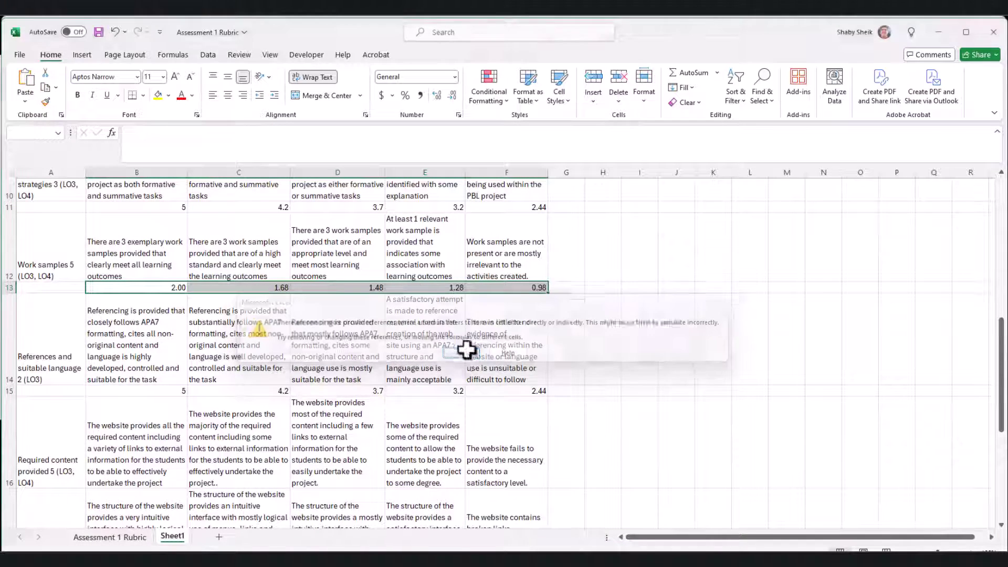
{"action": "left_click", "coordinate": [567, 301]}
{"action": "left_click", "coordinate": [558, 385]}
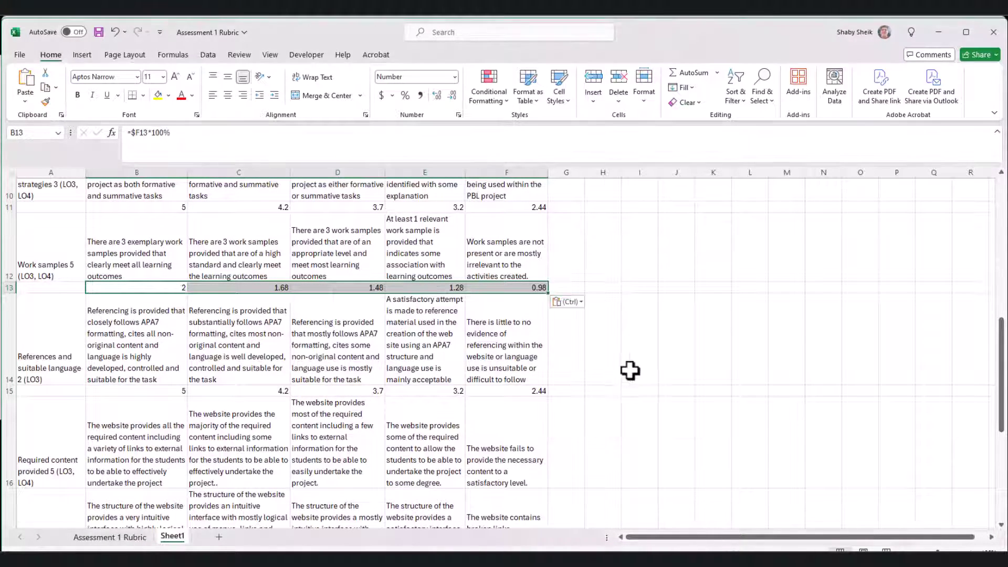
{"action": "left_click", "coordinate": [603, 338]}
{"action": "scroll", "coordinate": [661, 422], "scroll_direction": "up", "scroll_amount": 1}
{"action": "scroll", "coordinate": [662, 422], "scroll_direction": "up", "scroll_amount": 3}
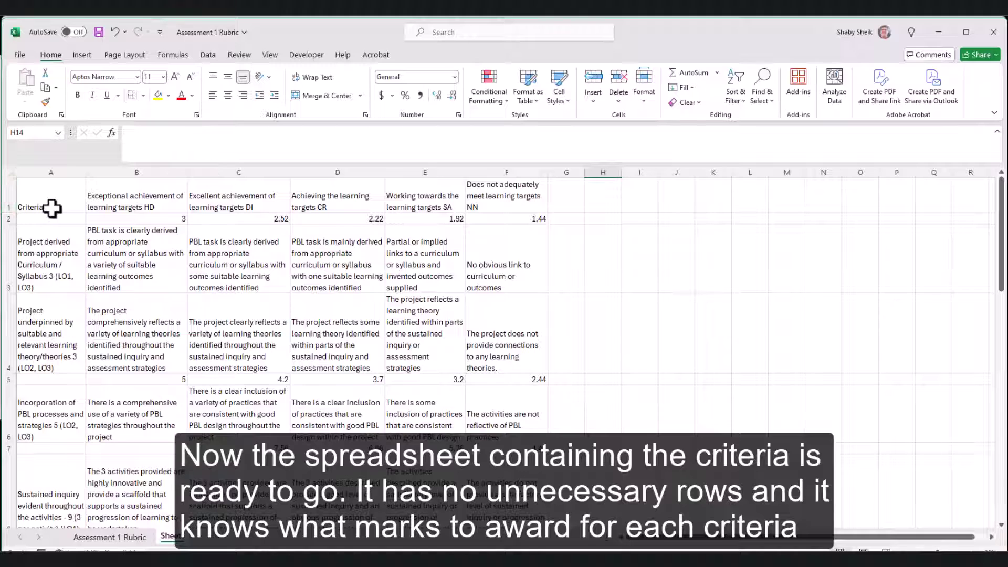
- Review the converter's out-of mark and the HD to NN band formulas
{"action": "key", "text": "alt+Tab"}
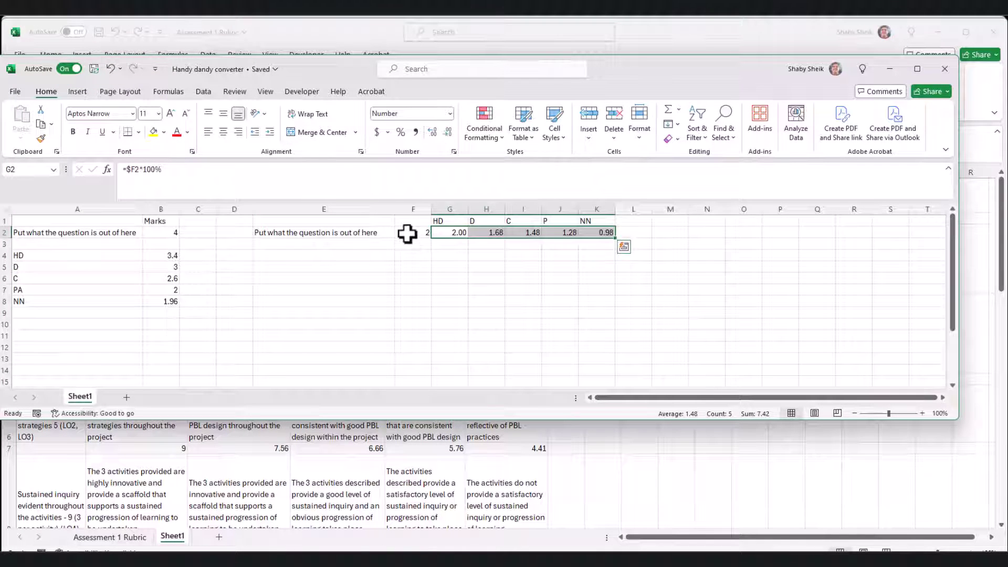
{"action": "left_click", "coordinate": [407, 233]}
{"action": "left_click", "coordinate": [455, 237]}
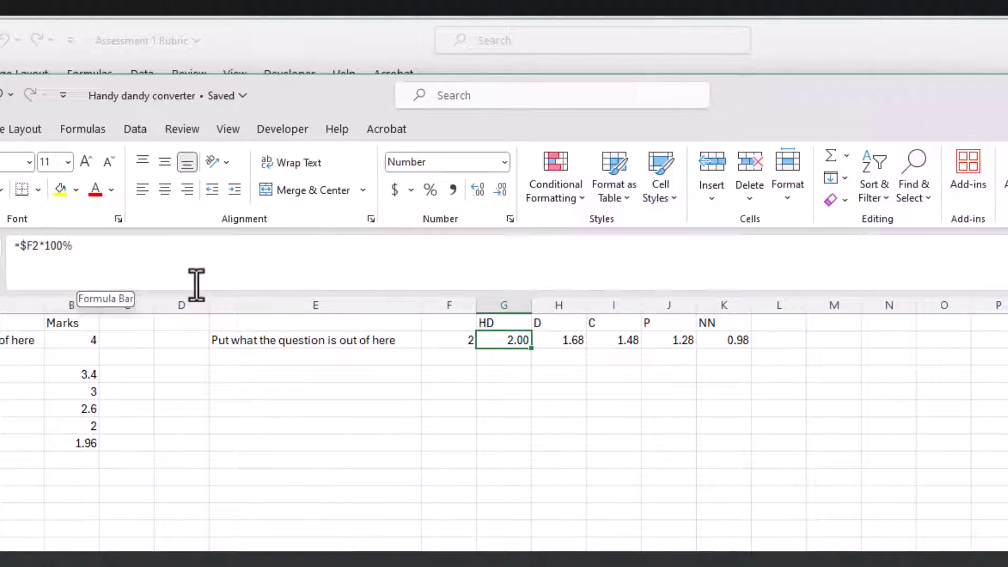
{"action": "left_click", "coordinate": [551, 342]}
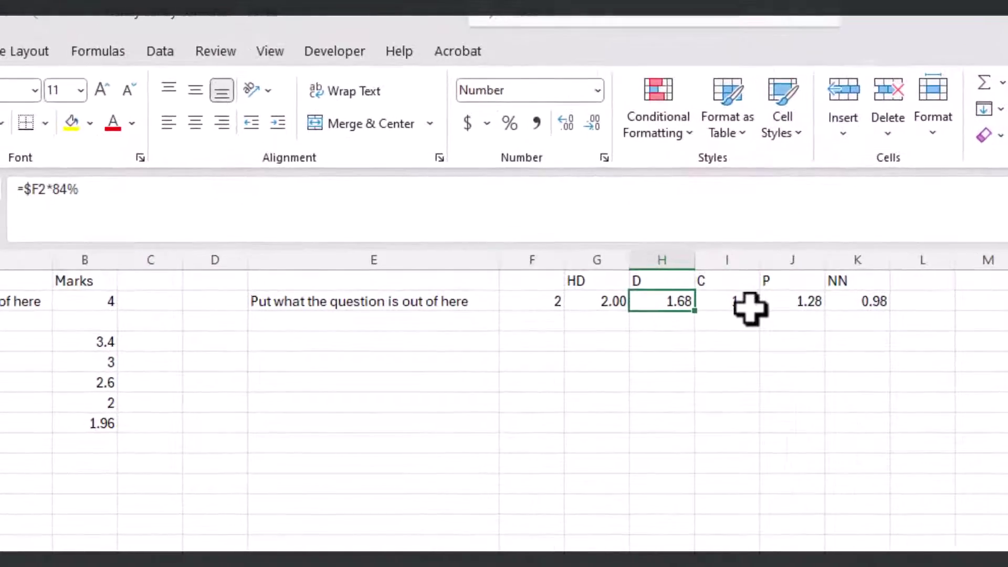
{"action": "left_click", "coordinate": [651, 332]}
{"action": "left_click", "coordinate": [811, 303]}
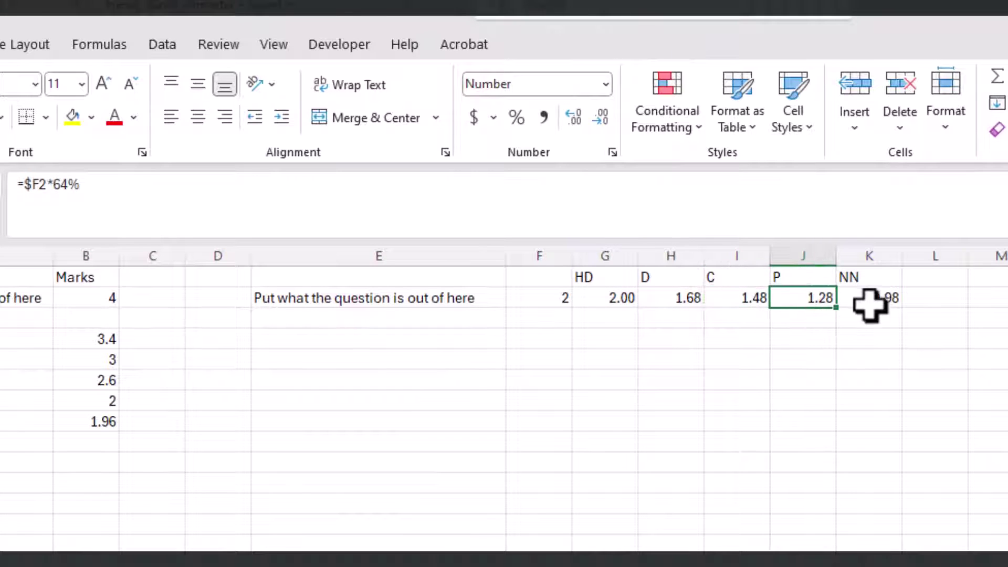
{"action": "left_click", "coordinate": [882, 299]}
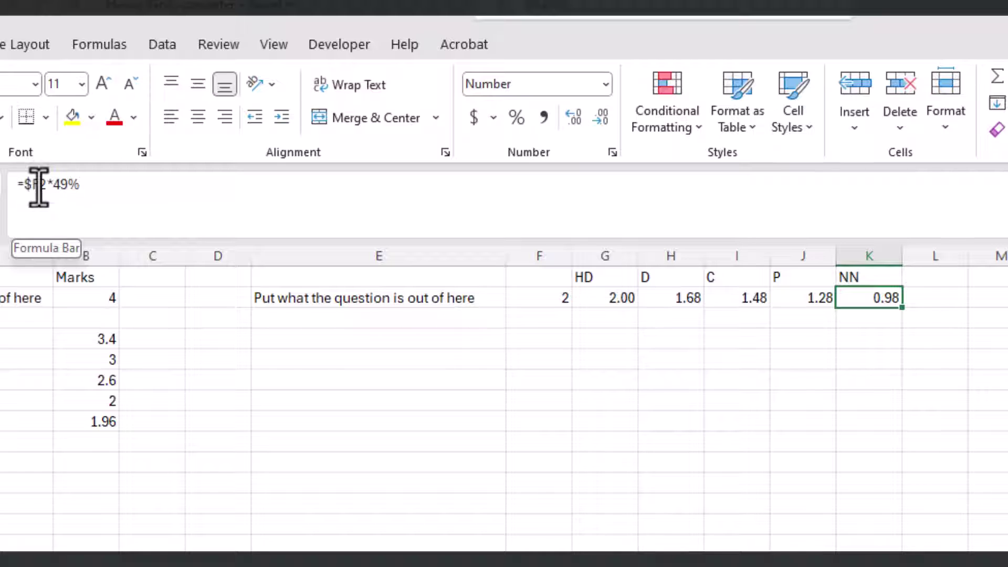
- Clear H2:K2 and fill G2's formula across to K2
{"action": "left_click", "coordinate": [686, 297]}
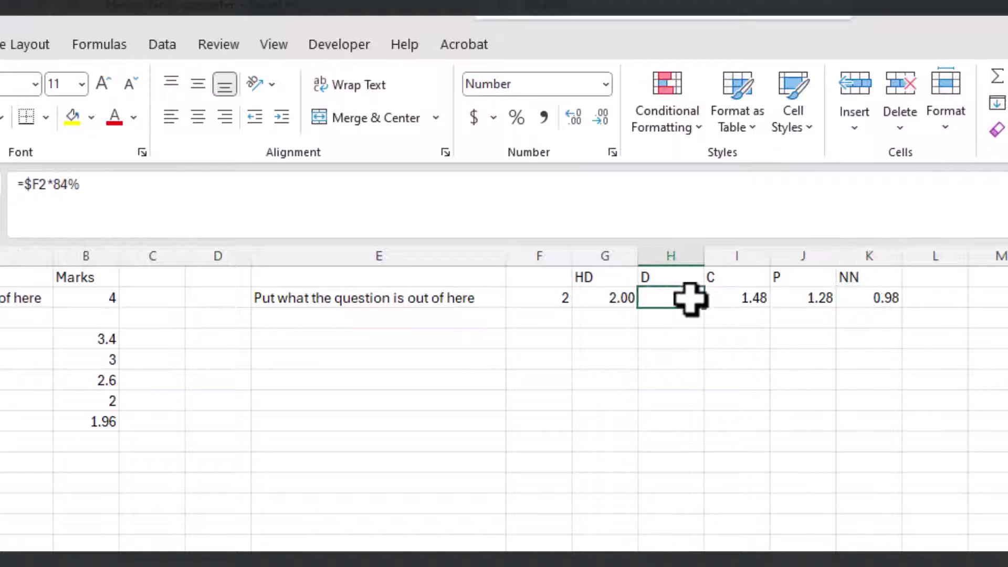
{"action": "key", "text": "ctrl+shift+Right"}
{"action": "key", "text": "Delete"}
{"action": "left_click", "coordinate": [627, 304]}
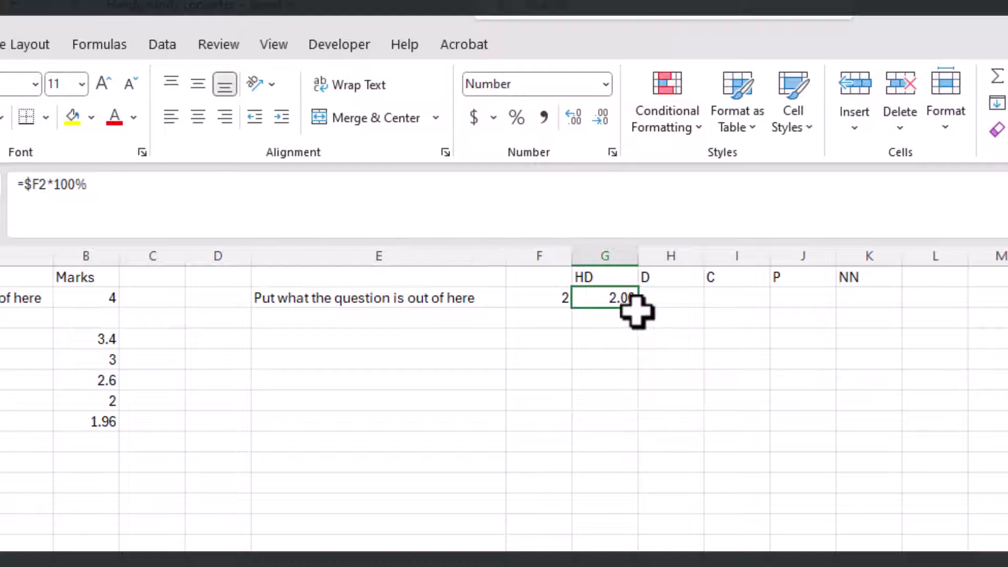
{"action": "left_click_drag", "start_coordinate": [860, 312], "coordinate": [873, 312]}
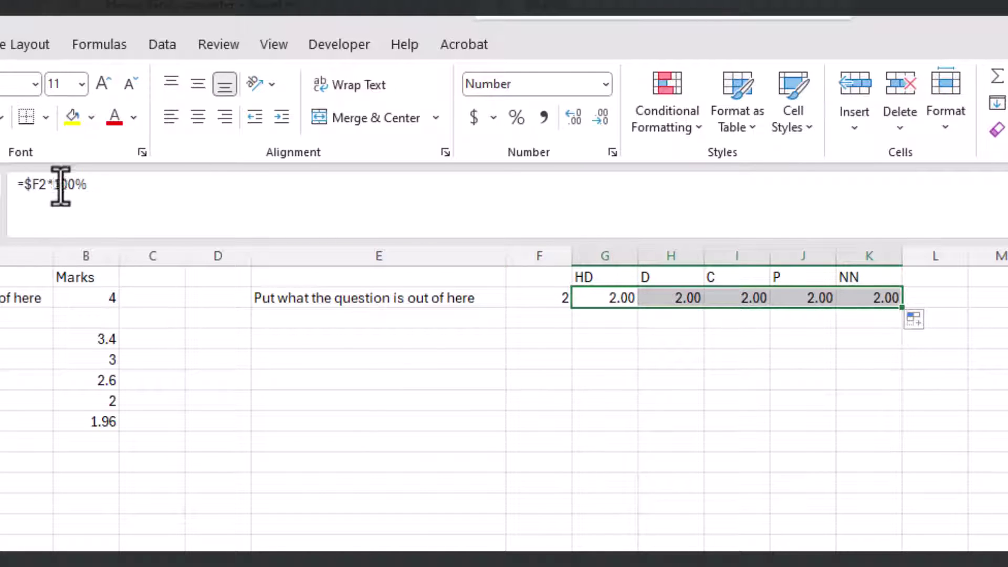
{"action": "left_click", "coordinate": [540, 297]}
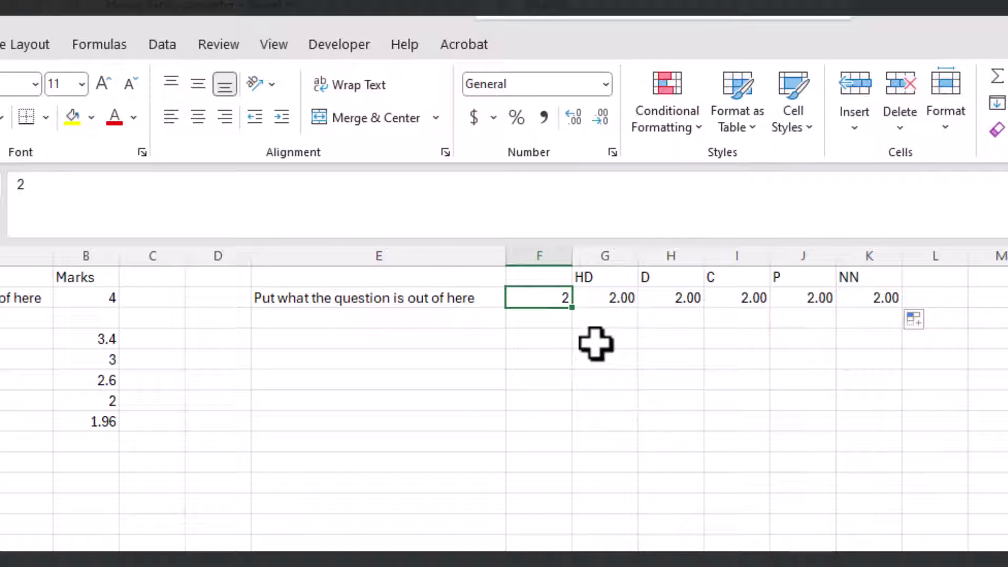
{"action": "left_click", "coordinate": [623, 300]}
- Change the D and C formulas' percentages to 84% and 74%
{"action": "left_click", "coordinate": [694, 299]}
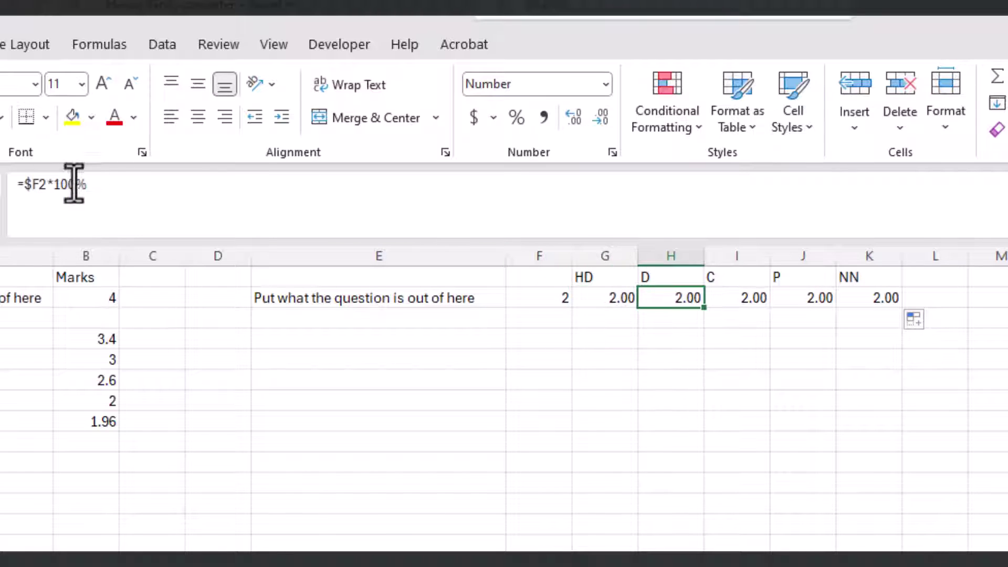
{"action": "left_click_drag", "start_coordinate": [74, 185], "coordinate": [61, 184]}
{"action": "type", "text": "G2"}
{"action": "key", "text": "ctrl+Return"}
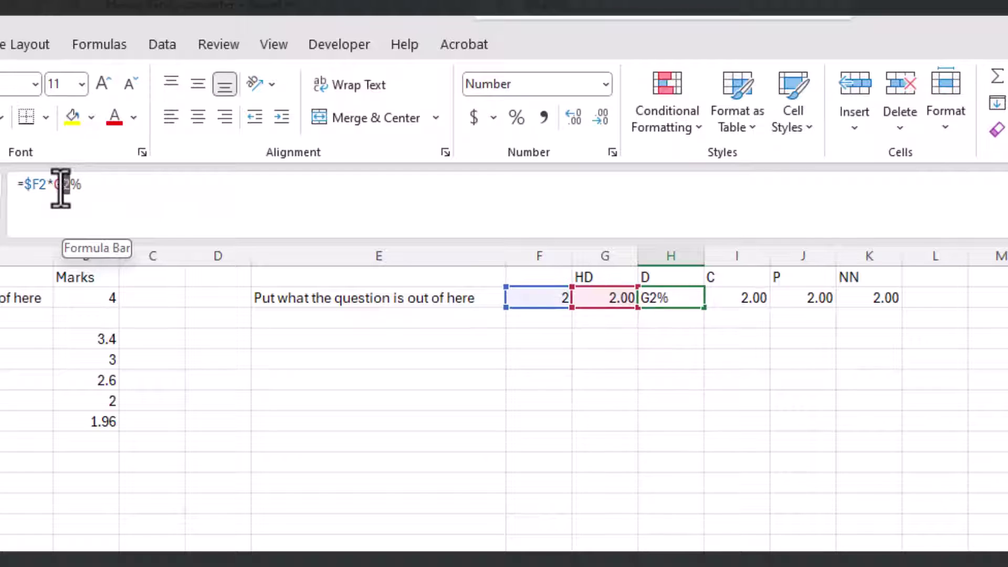
{"action": "type", "text": "84"}
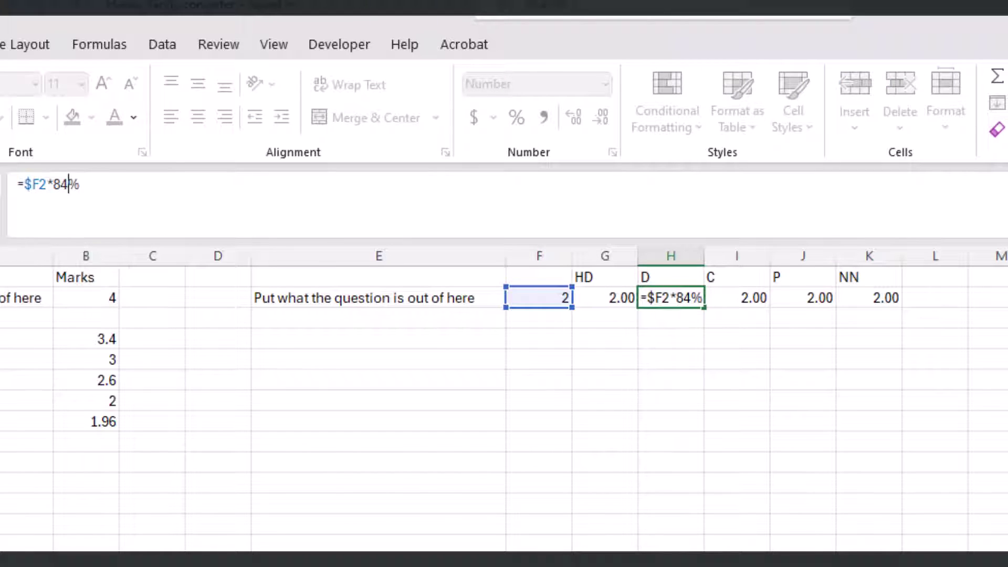
{"action": "key", "text": "ctrl+Return"}
{"action": "left_click", "coordinate": [754, 300]}
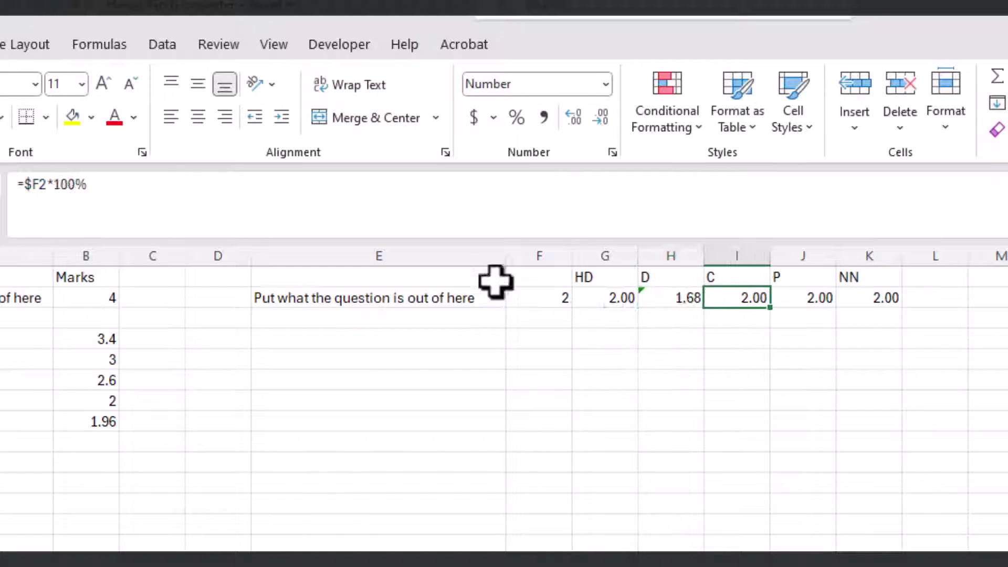
{"action": "left_click_drag", "start_coordinate": [76, 185], "coordinate": [56, 185]}
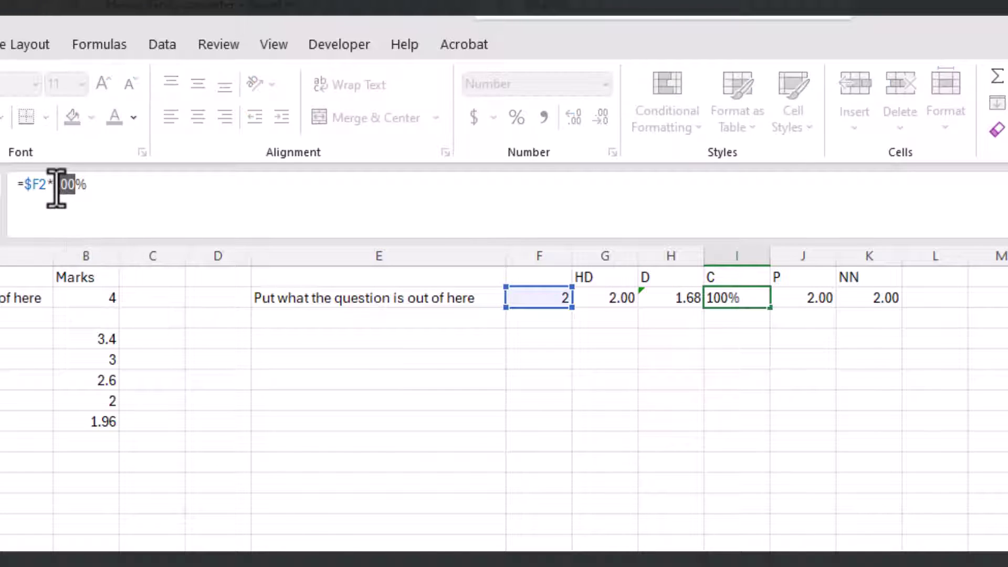
{"action": "type", "text": "74"}
{"action": "key", "text": "ctrl+Return"}
- Change the P and NN formulas' percentages to 64% and 49%
{"action": "left_click", "coordinate": [798, 299]}
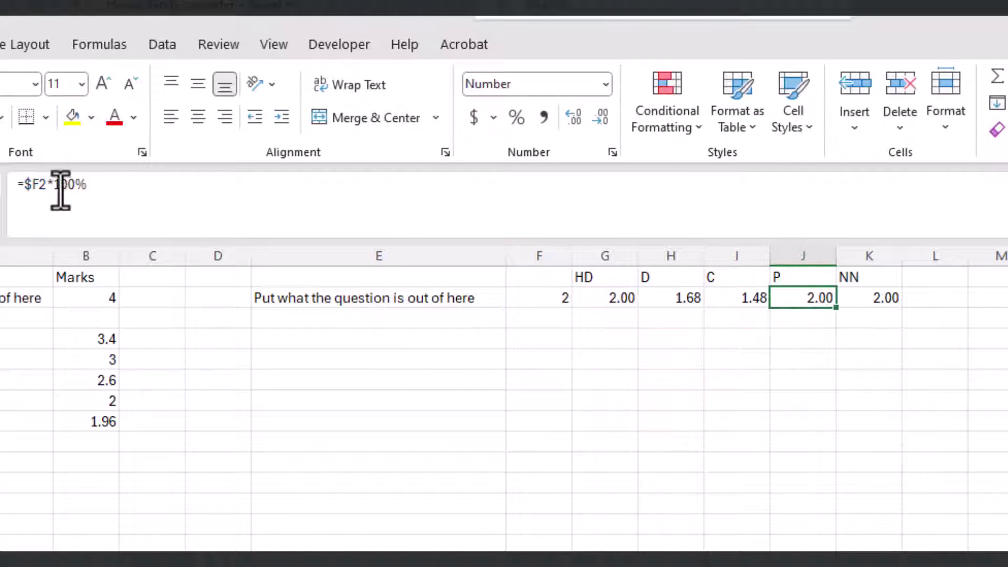
{"action": "left_click_drag", "start_coordinate": [74, 185], "coordinate": [56, 184]}
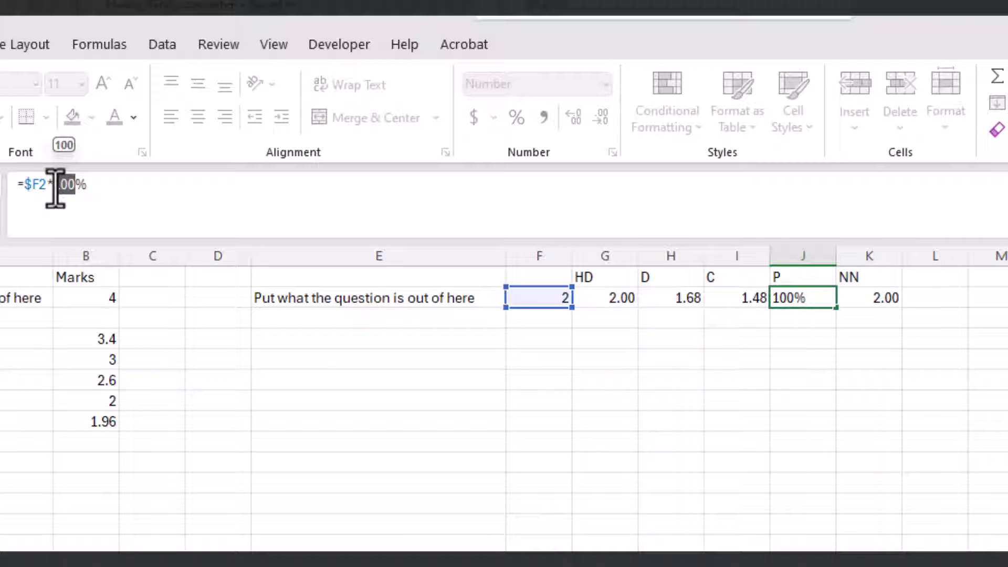
{"action": "type", "text": "64"}
{"action": "key", "text": "ctrl+Return"}
{"action": "left_click", "coordinate": [874, 299]}
{"action": "left_click_drag", "start_coordinate": [74, 185], "coordinate": [54, 185]}
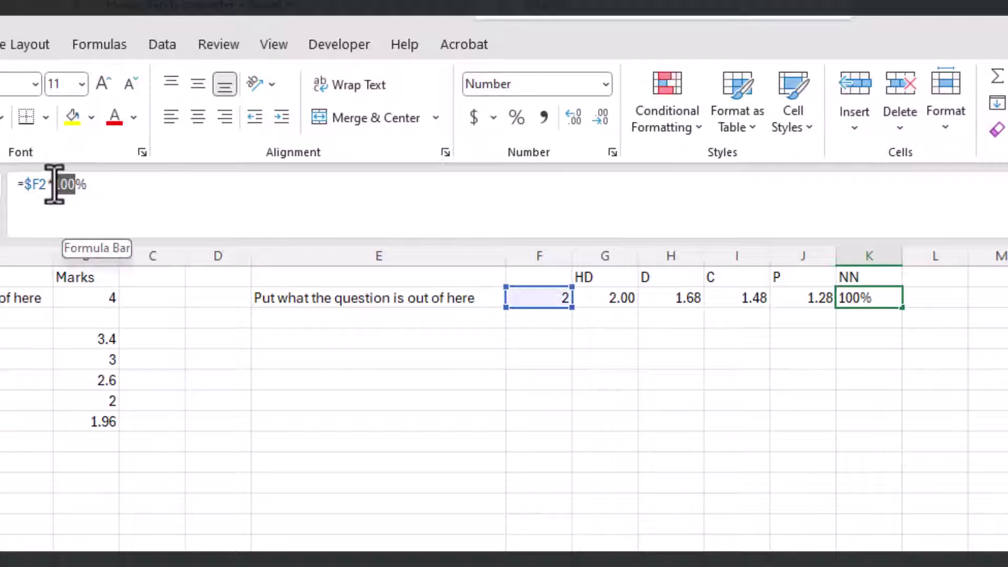
{"action": "type", "text": "49"}
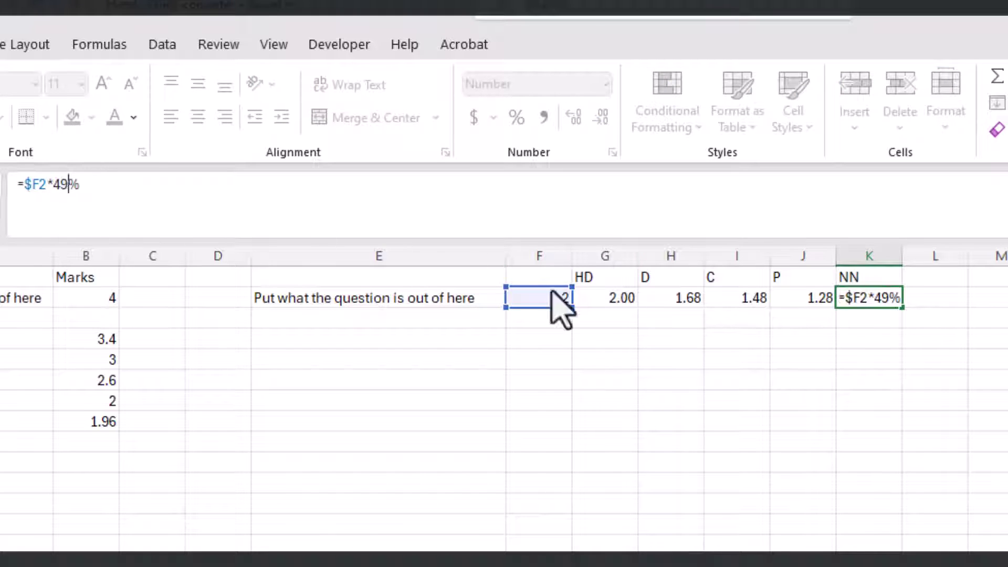
{"action": "left_click_drag", "start_coordinate": [582, 297], "coordinate": [887, 301]}
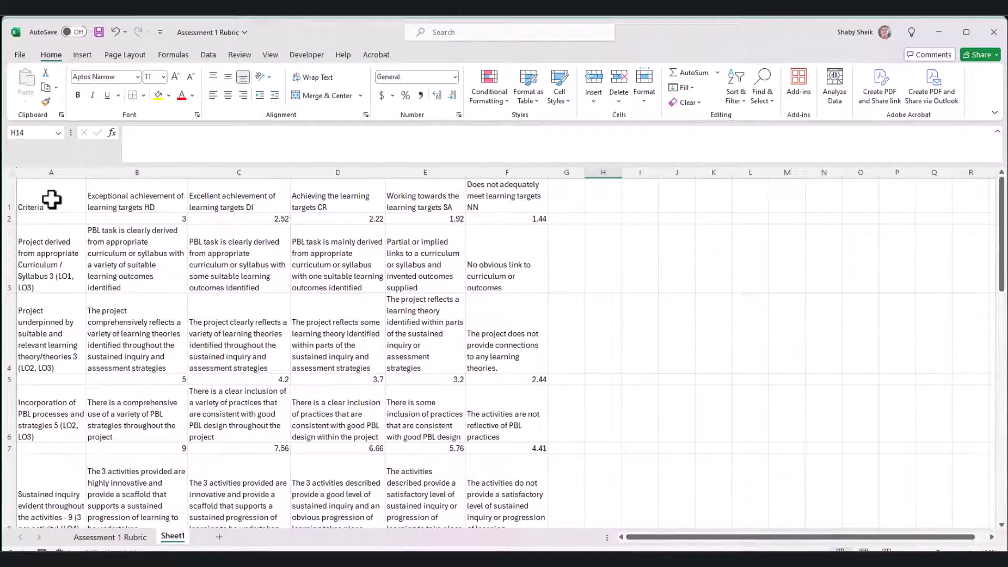
- Copy the rubric table A1:F22 and minimise Excel to reveal Canvas
{"action": "left_click_drag", "start_coordinate": [50, 201], "coordinate": [487, 439]}
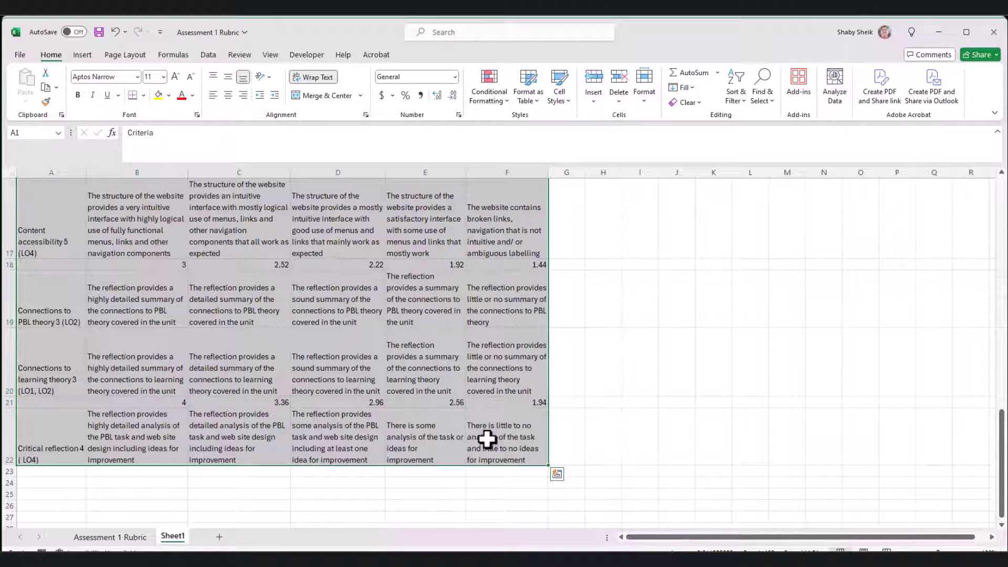
{"action": "key", "text": "ctrl+c"}
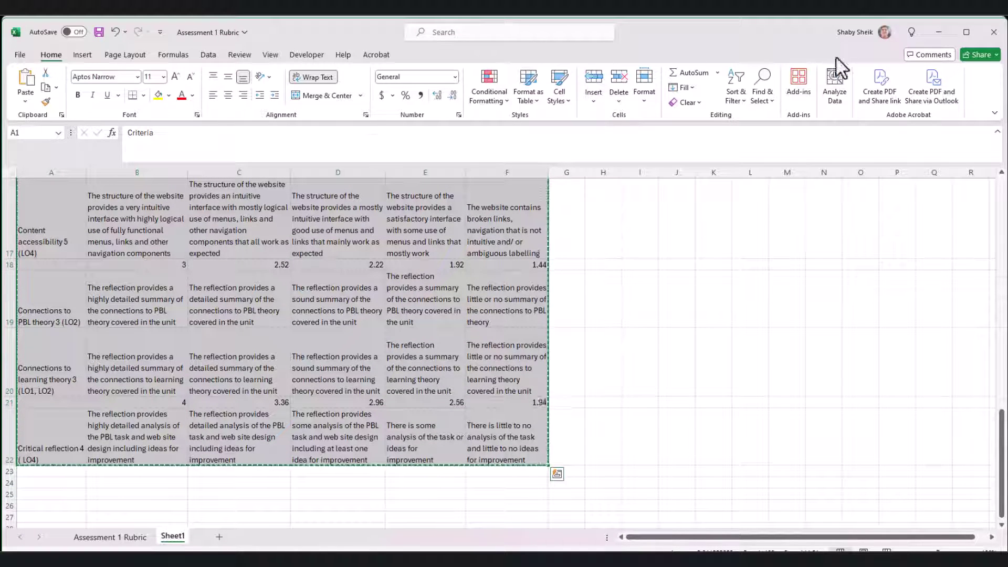
{"action": "left_click", "coordinate": [940, 32]}
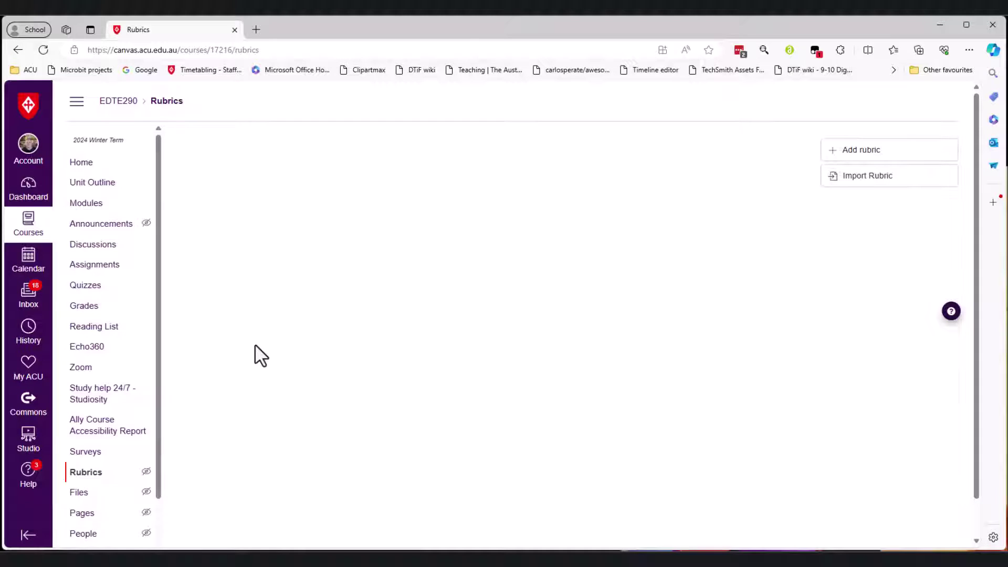
- Import a rubric titled 'EDTE290 Assessment 1' from the pasted Excel table
{"action": "left_click", "coordinate": [869, 177]}
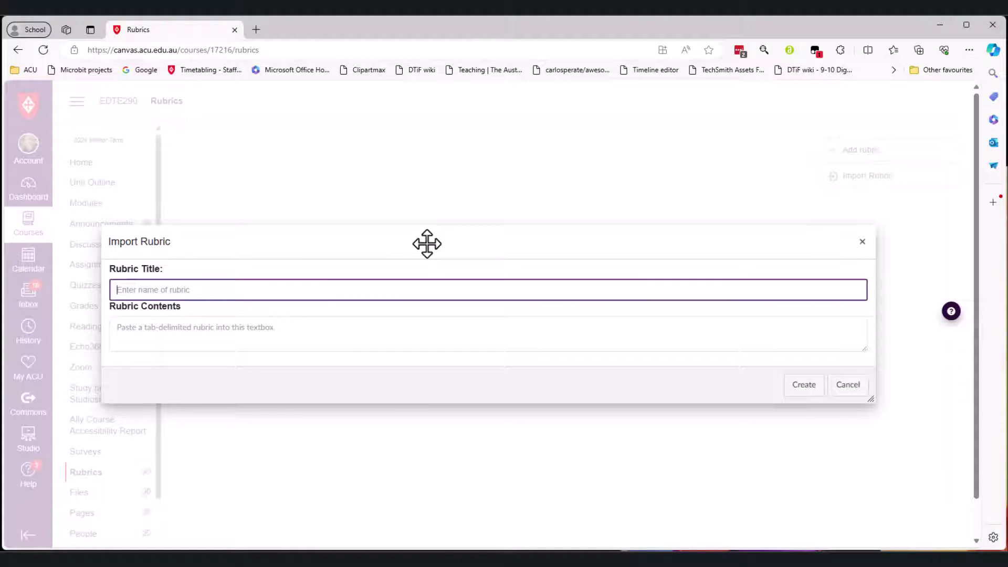
{"action": "left_click", "coordinate": [244, 292]}
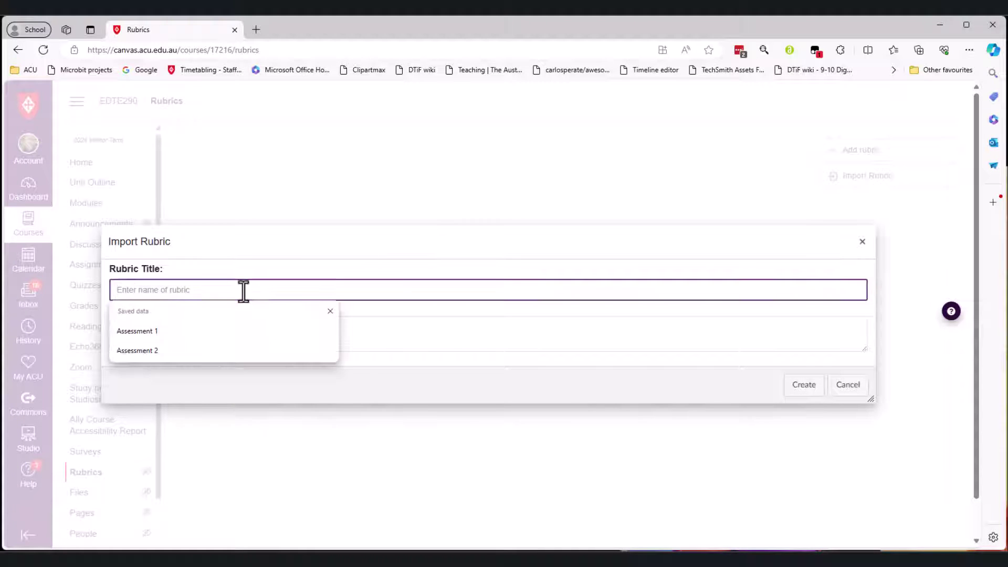
{"action": "left_click", "coordinate": [205, 331]}
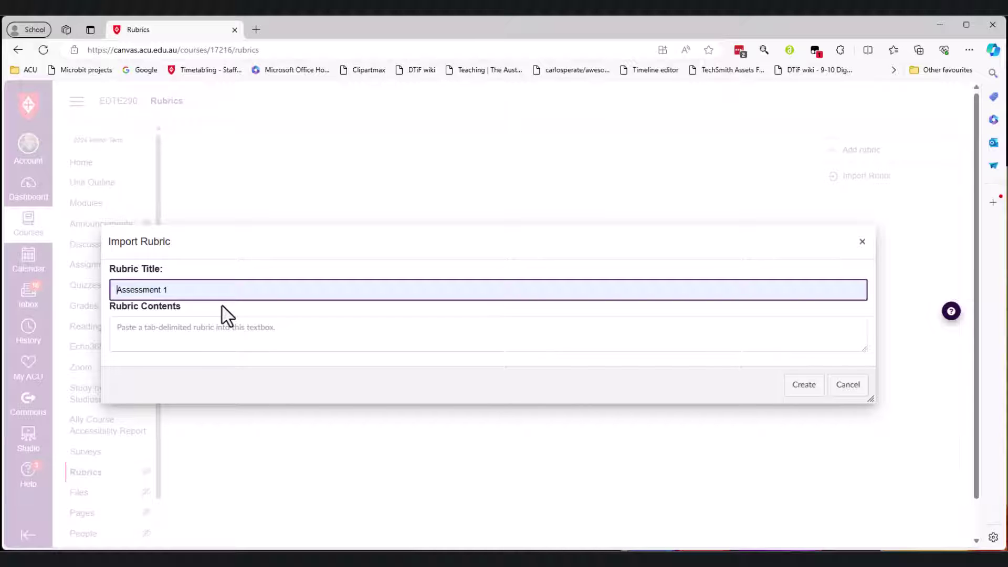
{"action": "type", "text": "E"}
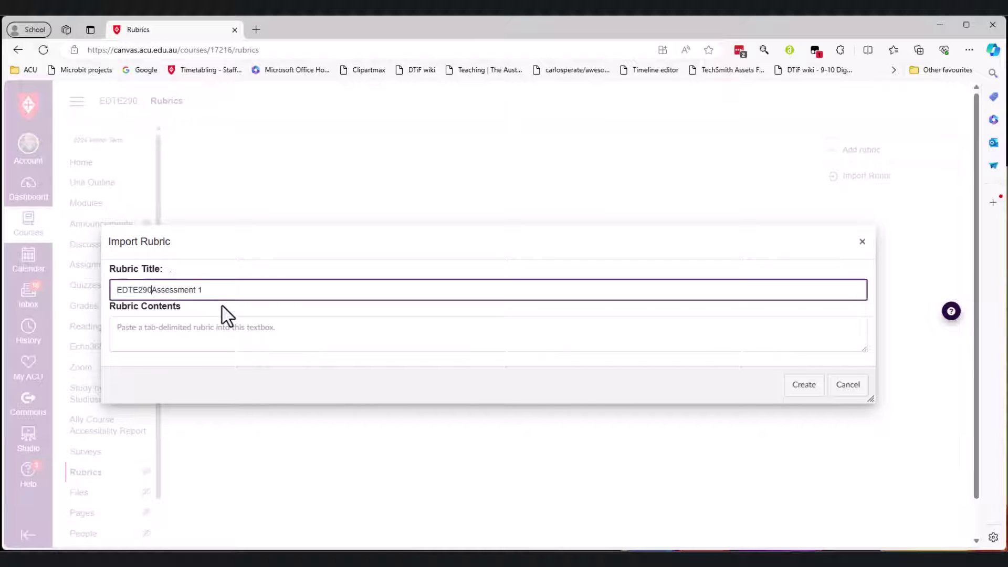
{"action": "type", "text": "DTE290"}
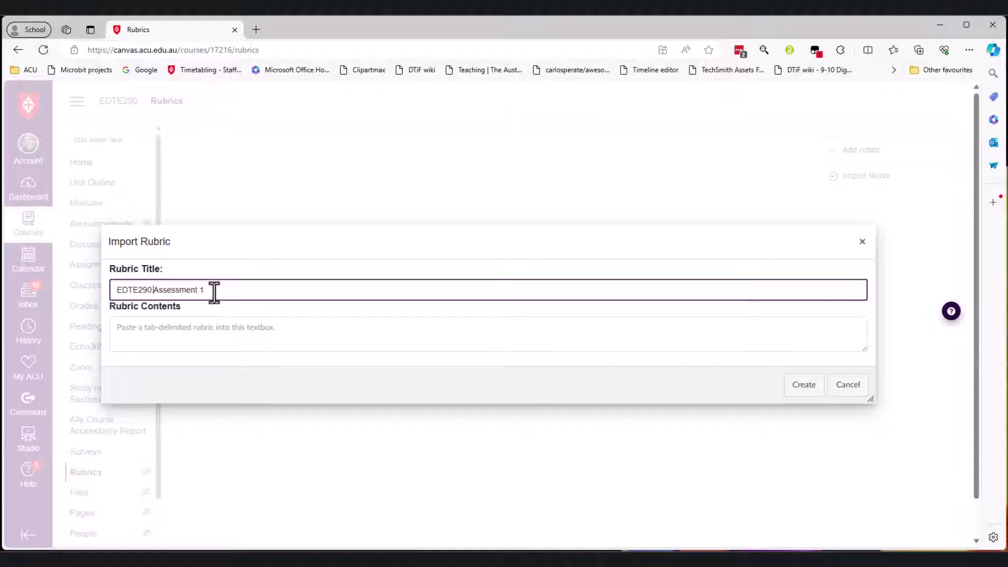
{"action": "left_click", "coordinate": [204, 327]}
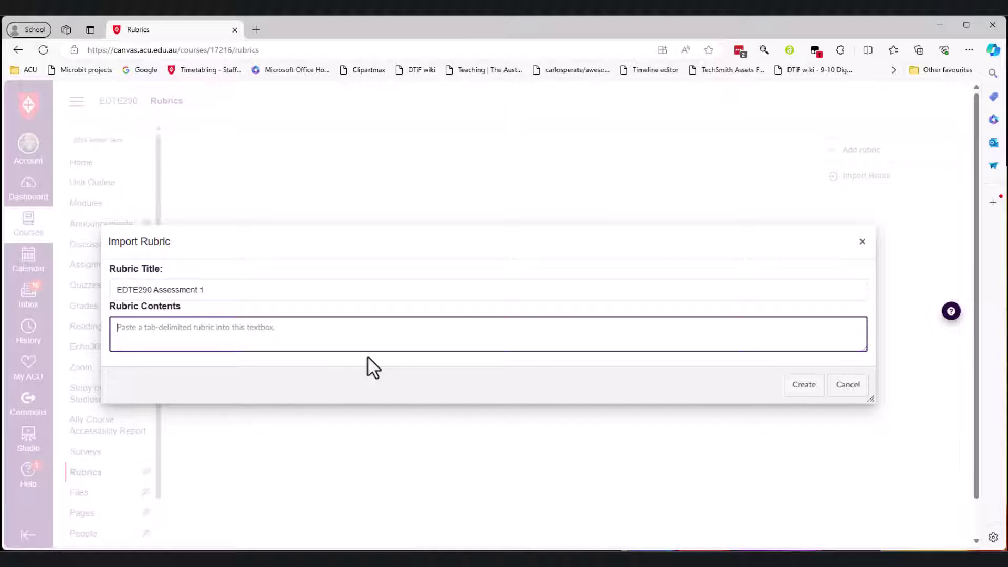
{"action": "key", "text": "ctrl+v"}
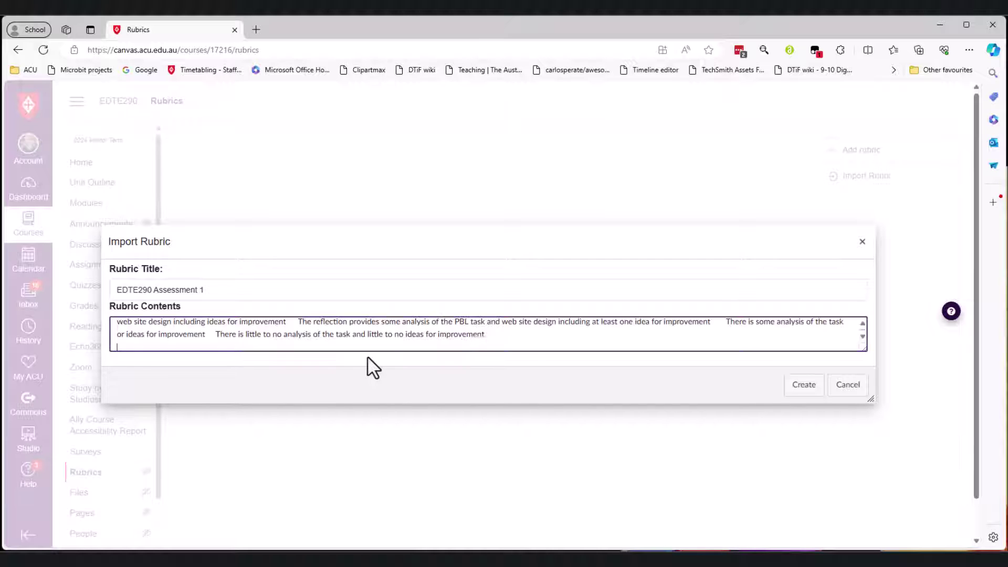
{"action": "left_click", "coordinate": [806, 387]}
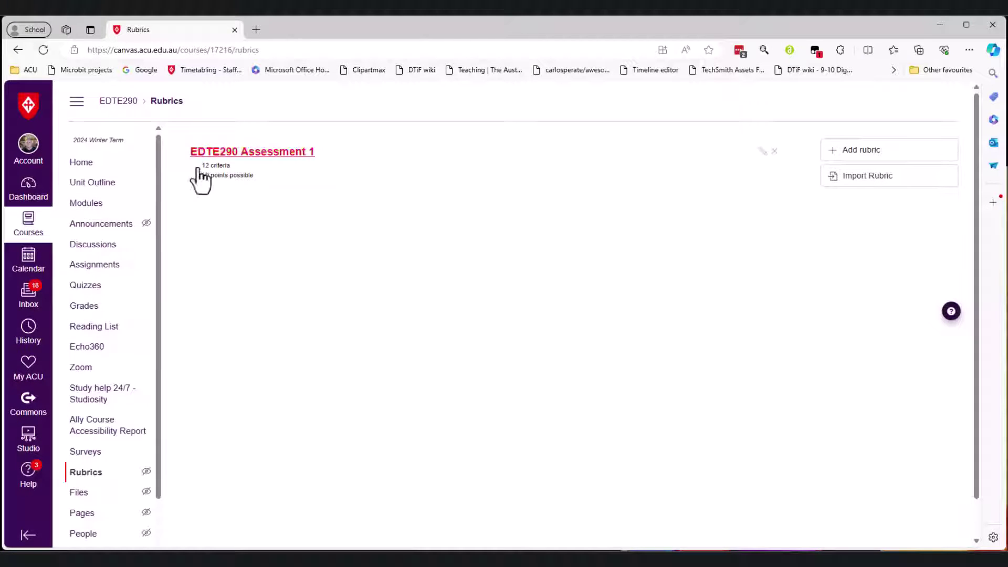
- Open the new EDTE290 Assessment 1 rubric and scroll through its criteria and ratings
{"action": "left_click", "coordinate": [253, 154]}
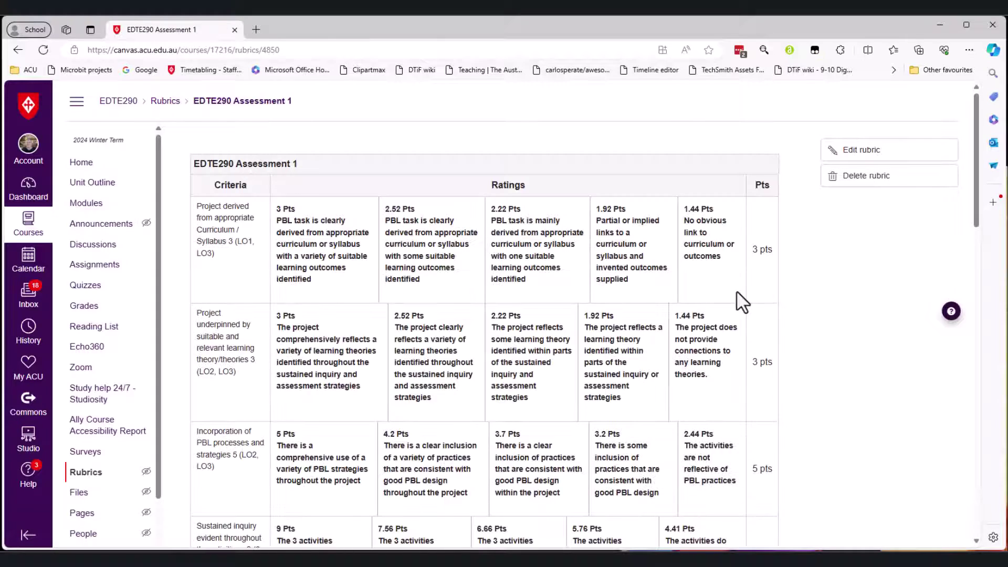
{"action": "scroll", "coordinate": [741, 302], "scroll_direction": "down", "scroll_amount": 15}
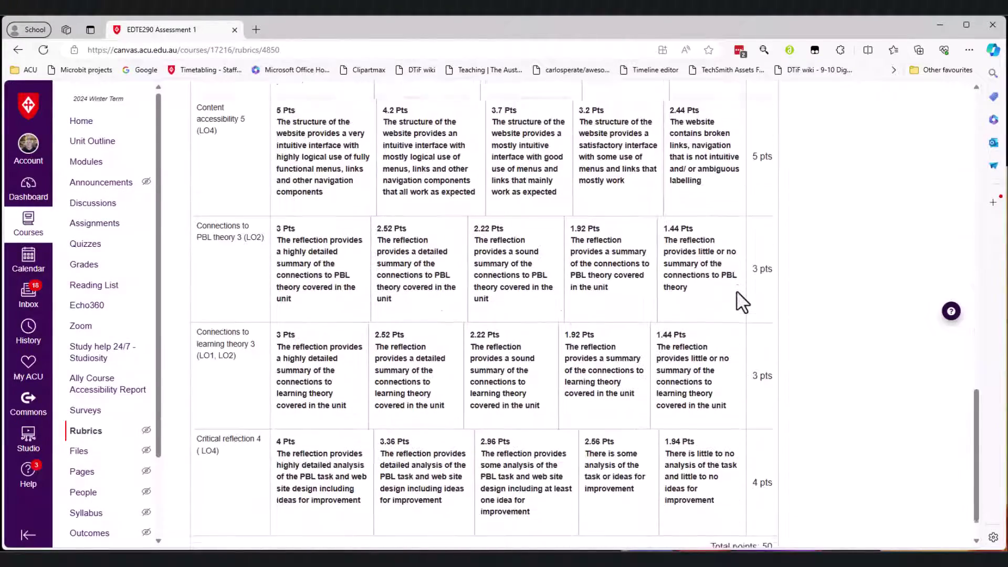
{"action": "scroll", "coordinate": [741, 302], "scroll_direction": "down", "scroll_amount": 1}
{"action": "scroll", "coordinate": [741, 301], "scroll_direction": "up", "scroll_amount": 20}
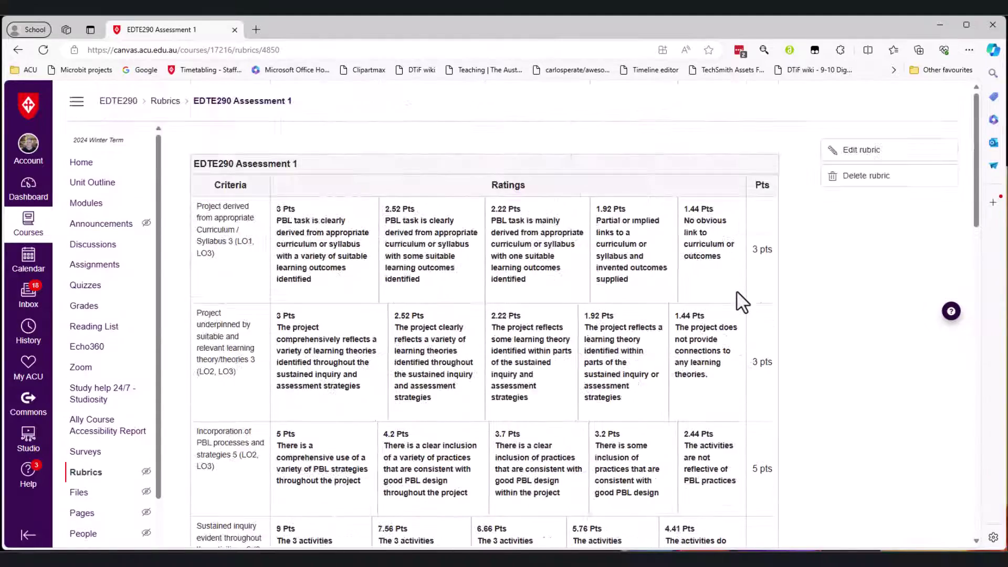
- Open Assessment Task 1 from Assignments and start finding an existing rubric to attach
{"action": "left_click", "coordinate": [92, 267]}
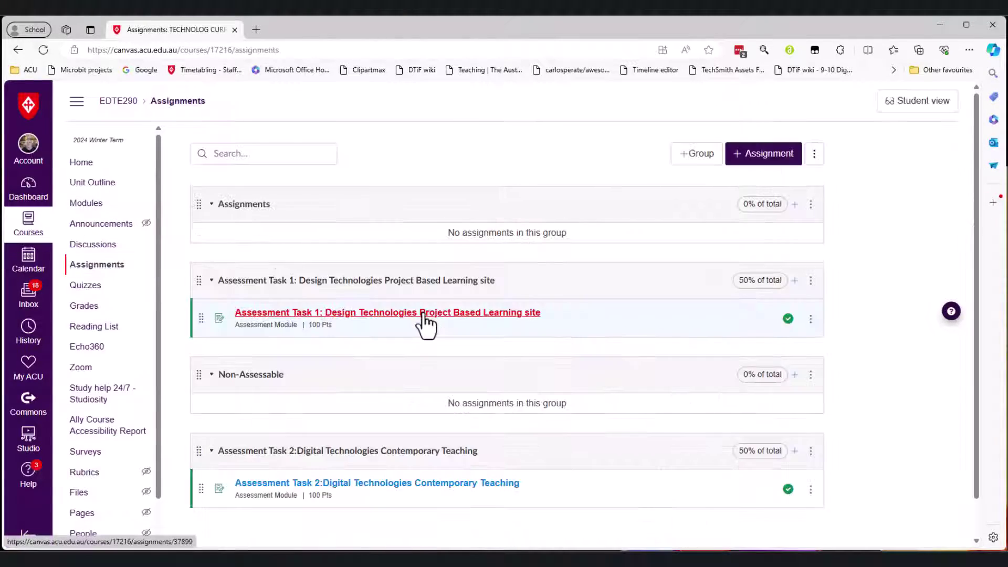
{"action": "left_click", "coordinate": [420, 312]}
{"action": "scroll", "coordinate": [484, 283], "scroll_direction": "down", "scroll_amount": 3}
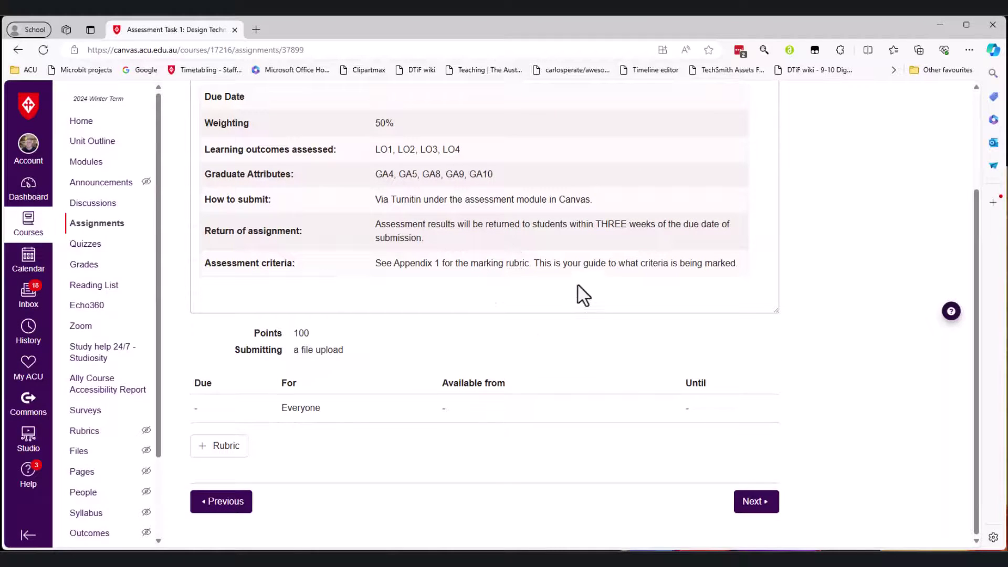
{"action": "left_click", "coordinate": [225, 451]}
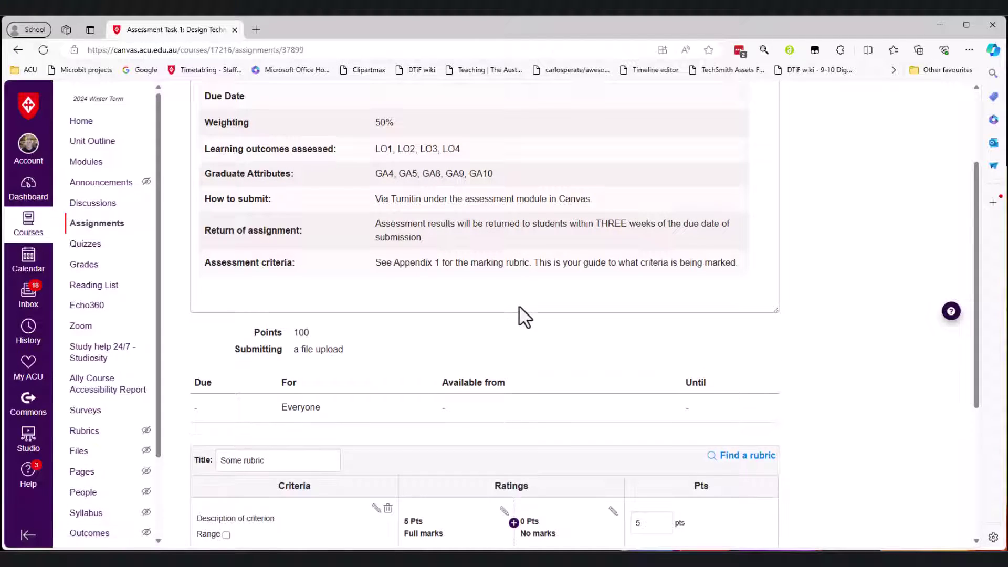
{"action": "scroll", "coordinate": [519, 314], "scroll_direction": "down", "scroll_amount": 3}
{"action": "left_click", "coordinate": [749, 286]}
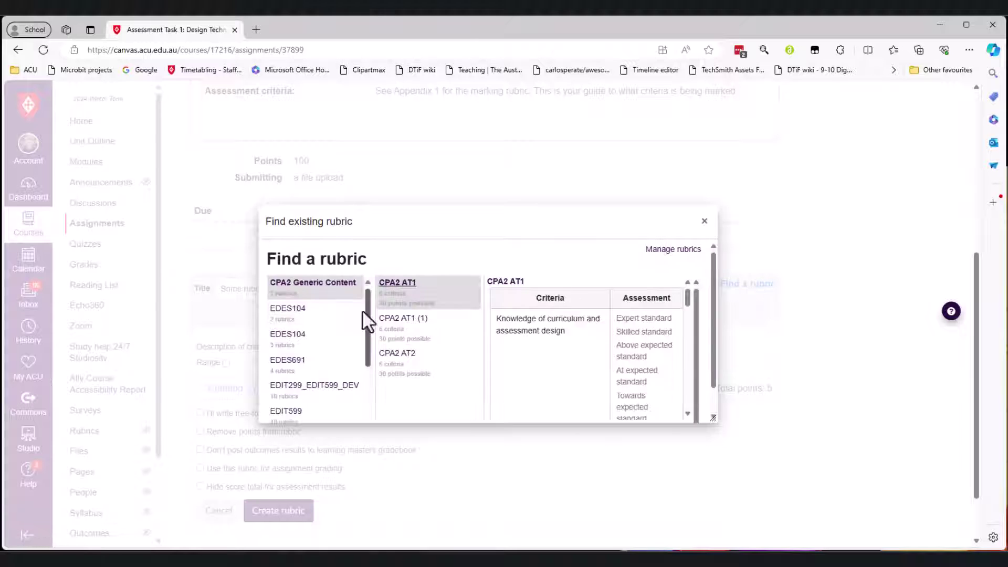
- List the EDTE290 course rubrics and browse them for EDTE290 Assessment 1
{"action": "scroll", "coordinate": [316, 321], "scroll_direction": "down", "scroll_amount": 2}
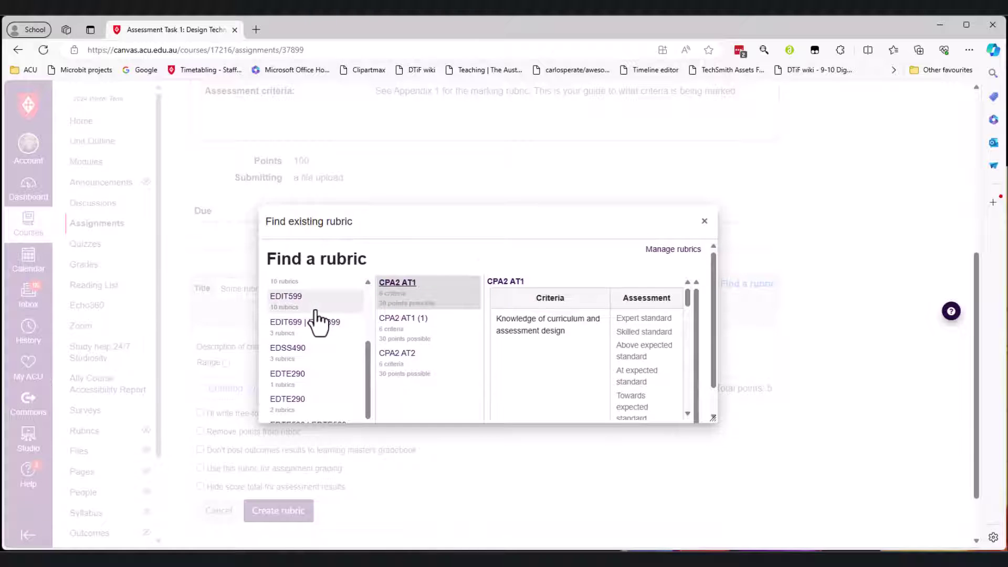
{"action": "left_click", "coordinate": [295, 380]}
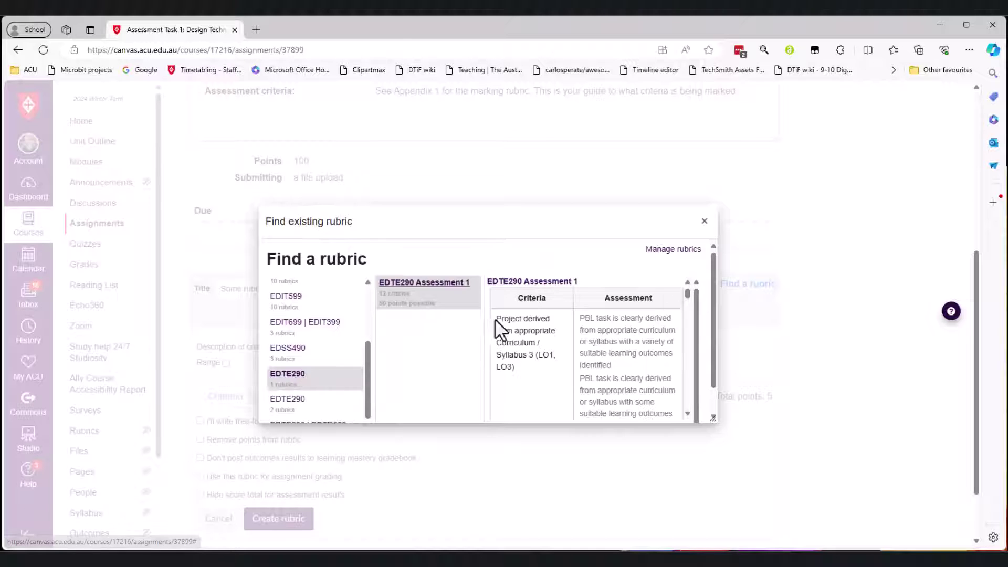
{"action": "scroll", "coordinate": [712, 329], "scroll_direction": "down", "scroll_amount": 1}
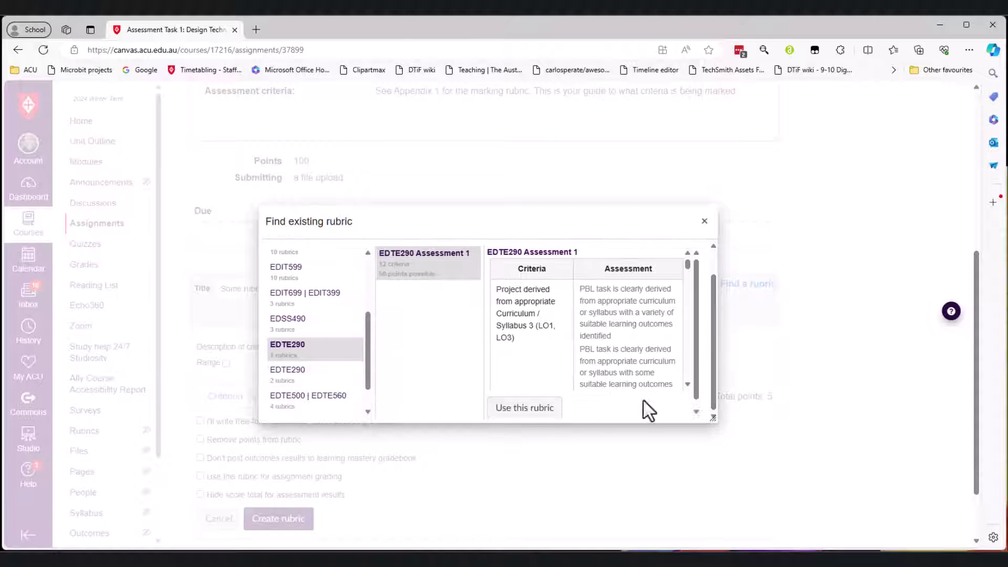
{"action": "scroll", "coordinate": [758, 360], "scroll_direction": "down", "scroll_amount": 10}
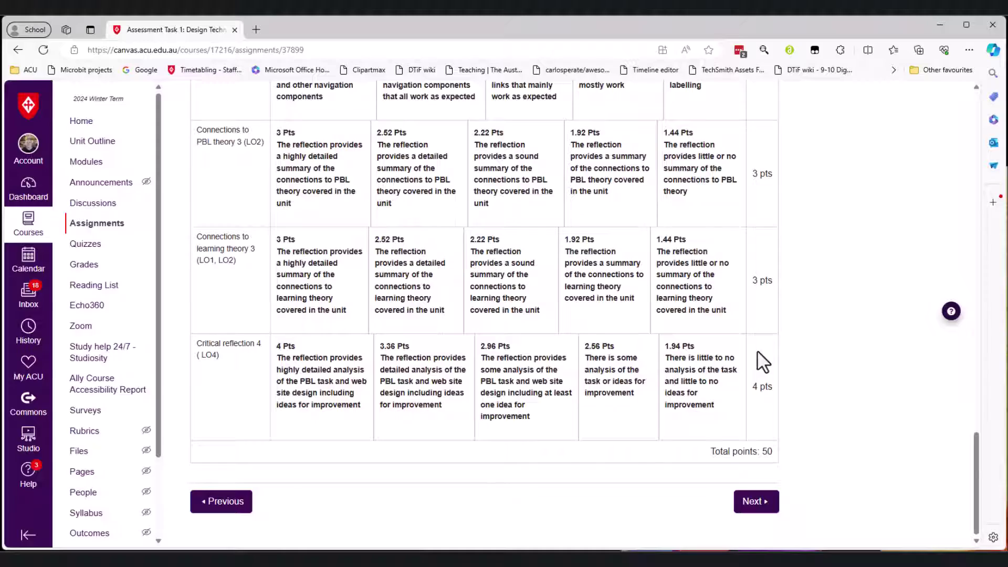
{"action": "scroll", "coordinate": [838, 407], "scroll_direction": "up", "scroll_amount": 12}
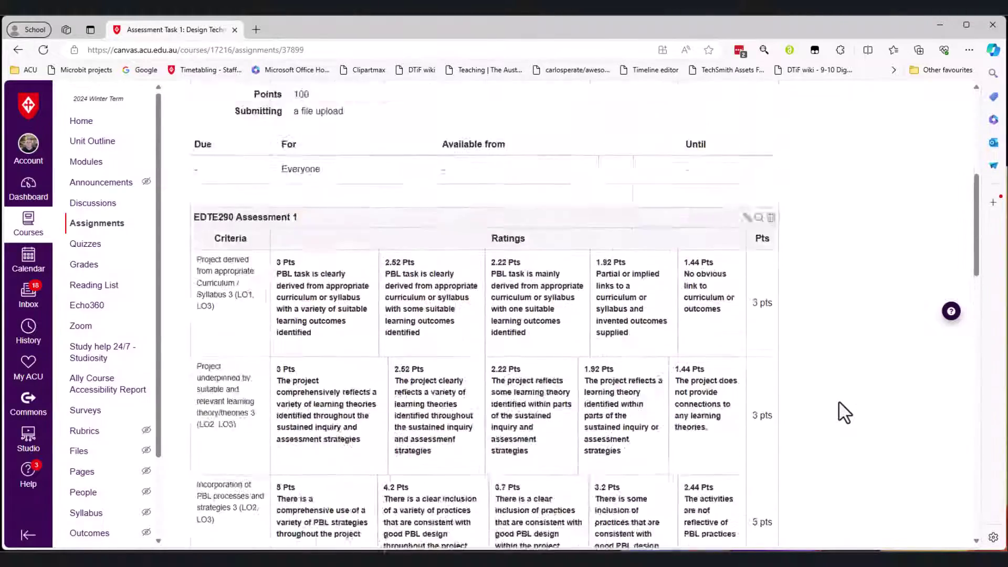
{"action": "scroll", "coordinate": [838, 406], "scroll_direction": "up", "scroll_amount": 5}
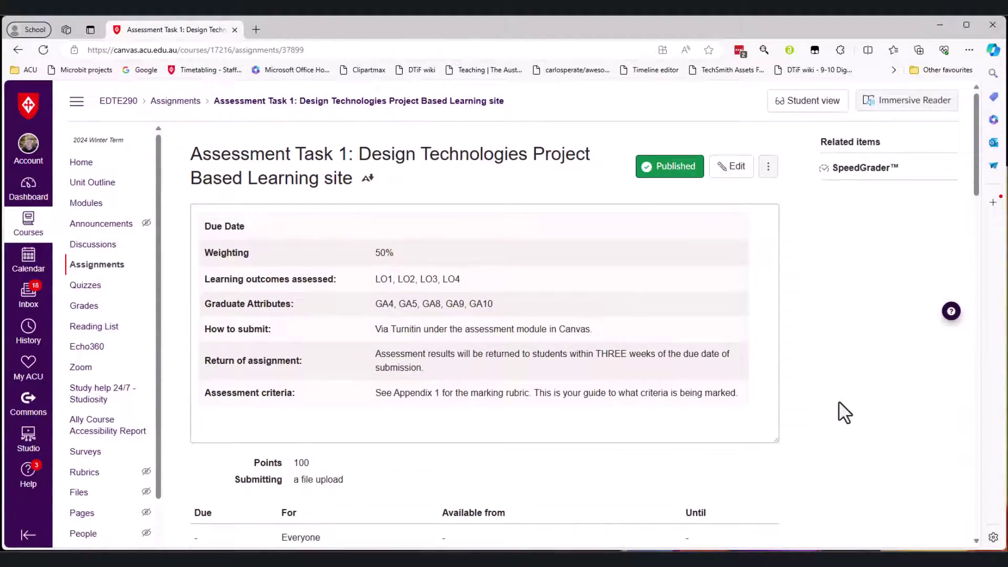
{"action": "scroll", "coordinate": [842, 388], "scroll_direction": "down", "scroll_amount": 3}
{"action": "scroll", "coordinate": [837, 399], "scroll_direction": "up", "scroll_amount": 3}
{"action": "scroll", "coordinate": [383, 490], "scroll_direction": "down", "scroll_amount": 4}
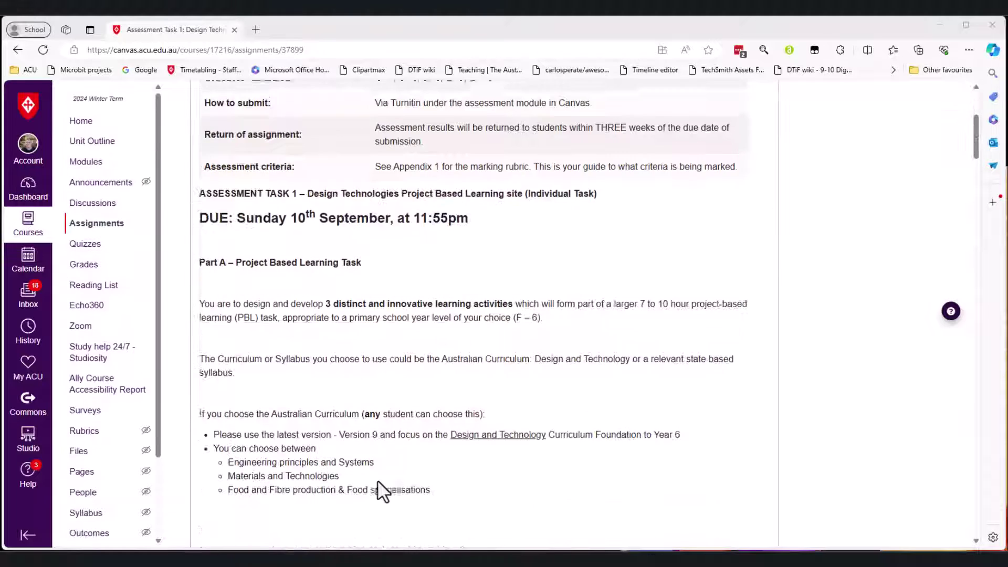
{"action": "scroll", "coordinate": [420, 469], "scroll_direction": "up", "scroll_amount": 4}
- In SpeedGrader, trial the first criterion at 3, 2.52 and 2.3 pts, then discard it
{"action": "left_click", "coordinate": [859, 167]}
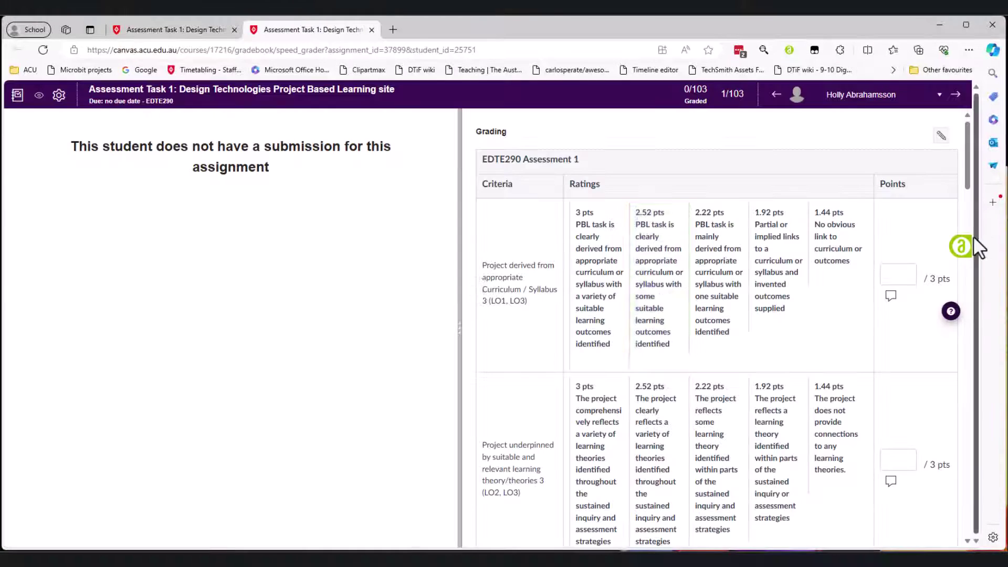
{"action": "left_click", "coordinate": [607, 270]}
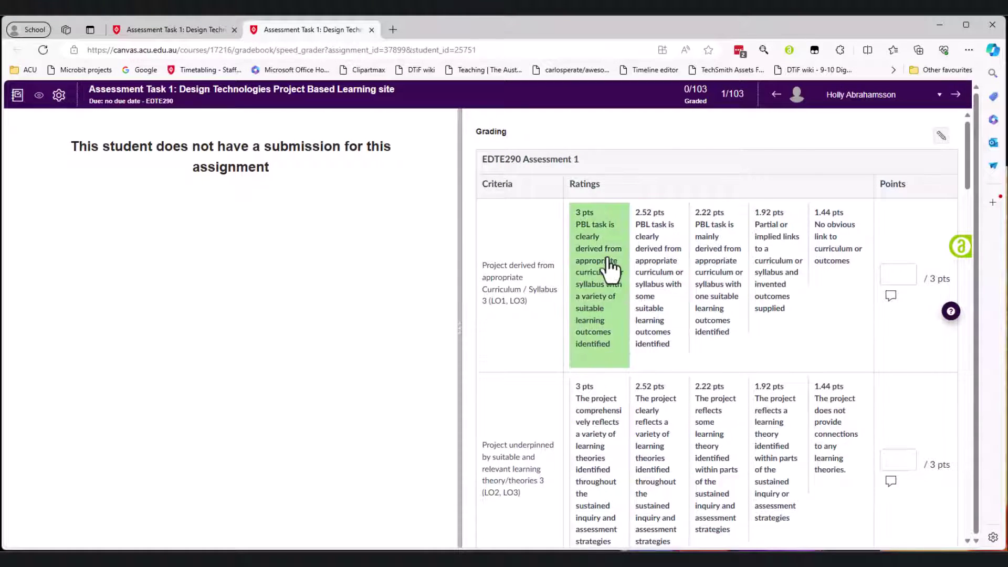
{"action": "left_click", "coordinate": [659, 325]}
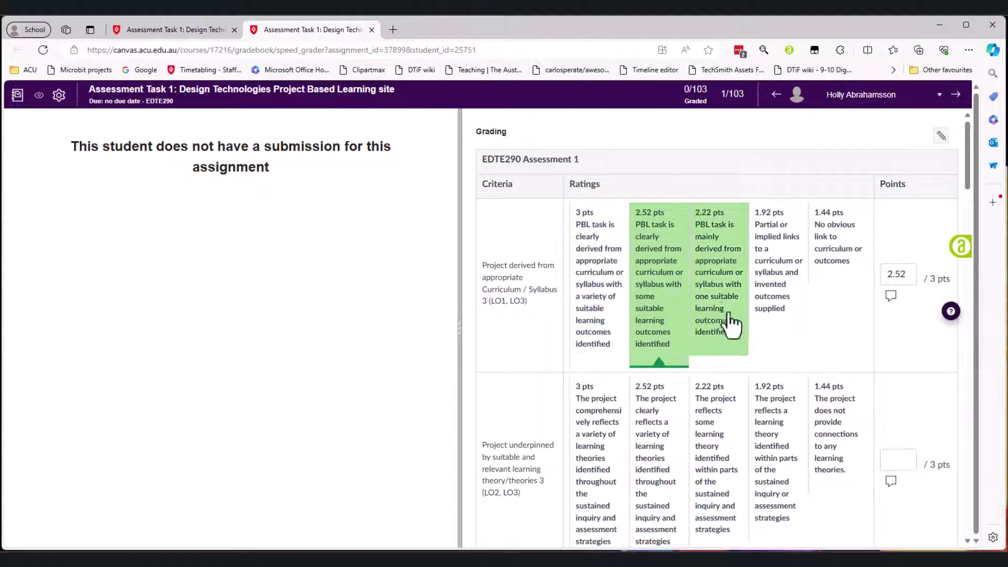
{"action": "left_click", "coordinate": [907, 274]}
{"action": "left_click_drag", "start_coordinate": [907, 273], "coordinate": [898, 274]}
{"action": "type", "text": "3"}
{"action": "left_click", "coordinate": [886, 353]}
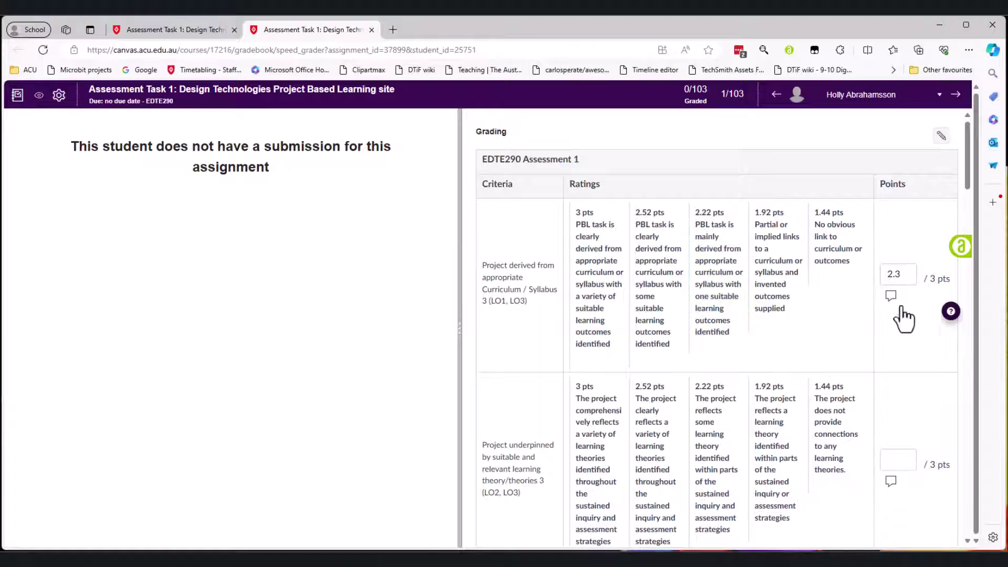
{"action": "scroll", "coordinate": [906, 328], "scroll_direction": "down", "scroll_amount": 1}
{"action": "scroll", "coordinate": [902, 328], "scroll_direction": "down", "scroll_amount": 8}
{"action": "scroll", "coordinate": [903, 330], "scroll_direction": "up", "scroll_amount": 9}
{"action": "scroll", "coordinate": [902, 326], "scroll_direction": "down", "scroll_amount": 20}
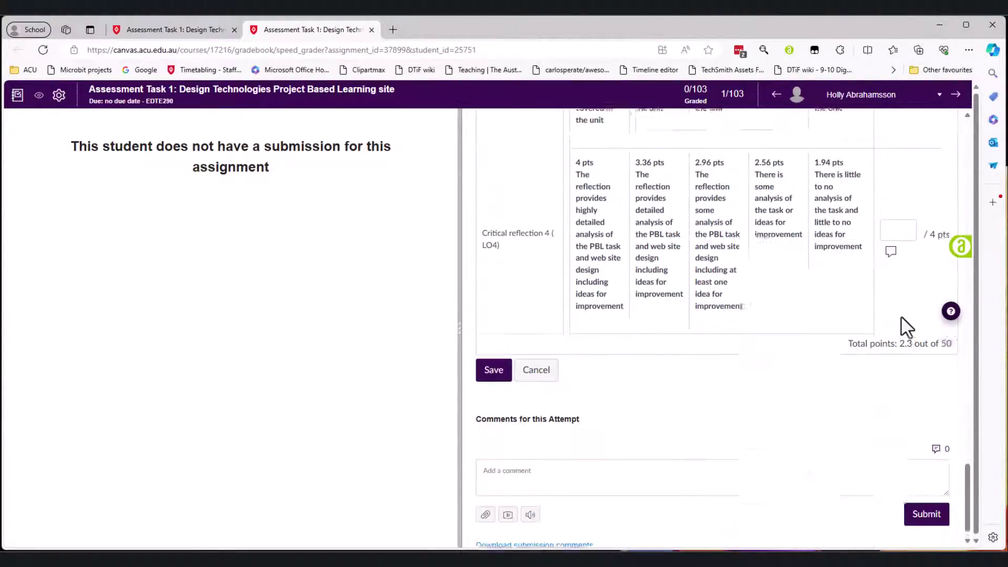
{"action": "left_click", "coordinate": [540, 356]}
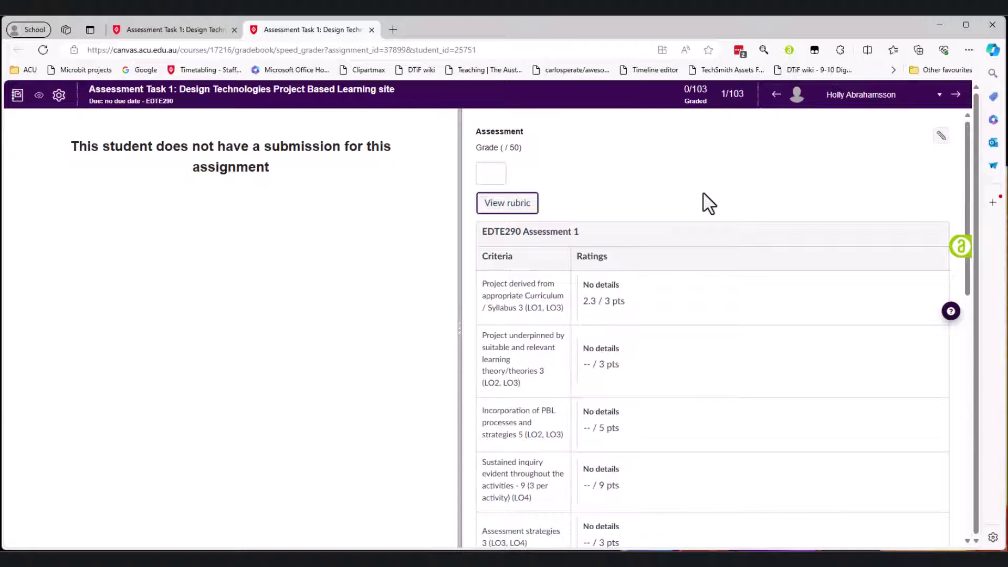
- Rate the first criterion at 2.52 of 3 pts and save the student's rubric grade
{"action": "left_click", "coordinate": [514, 205]}
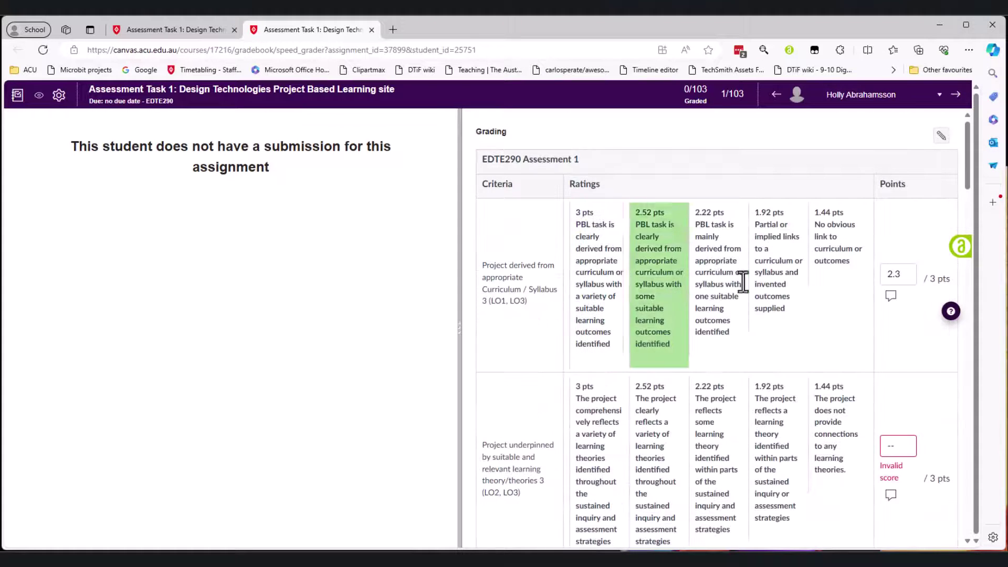
{"action": "left_click", "coordinate": [653, 263]}
{"action": "left_click_drag", "start_coordinate": [968, 184], "coordinate": [968, 472]}
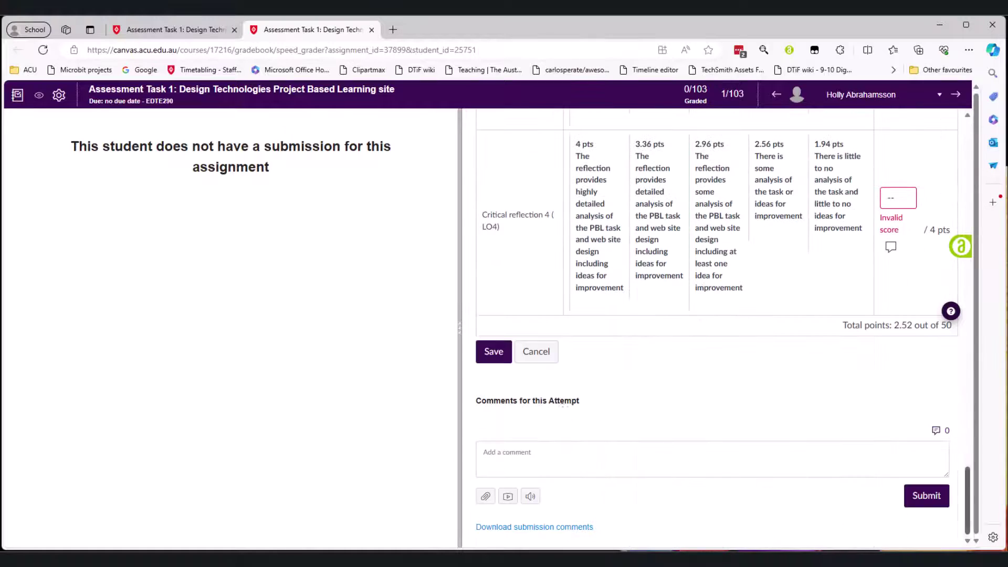
{"action": "left_click", "coordinate": [507, 356]}
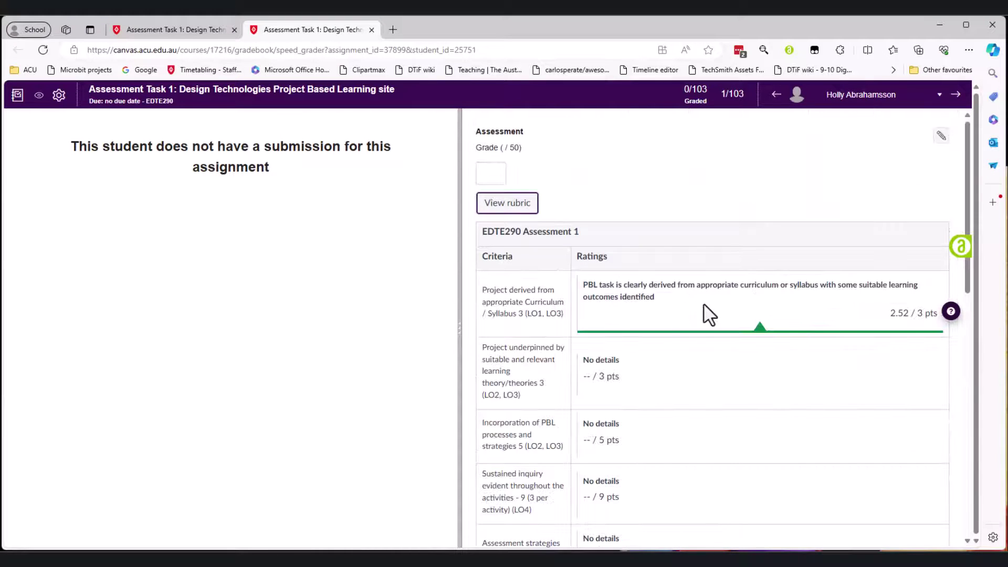